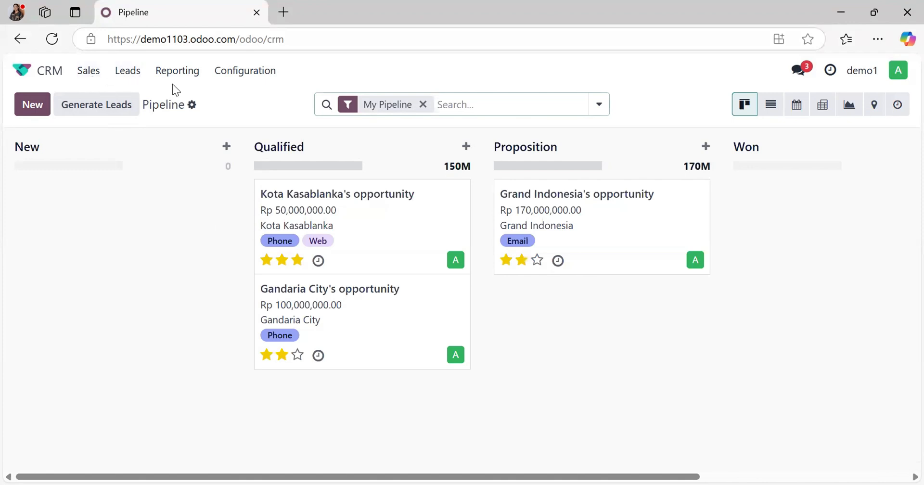
Step: Open the CRM settings and update the predictive lead scoring probabilities using the existing fields and start date
left_click(248, 71)
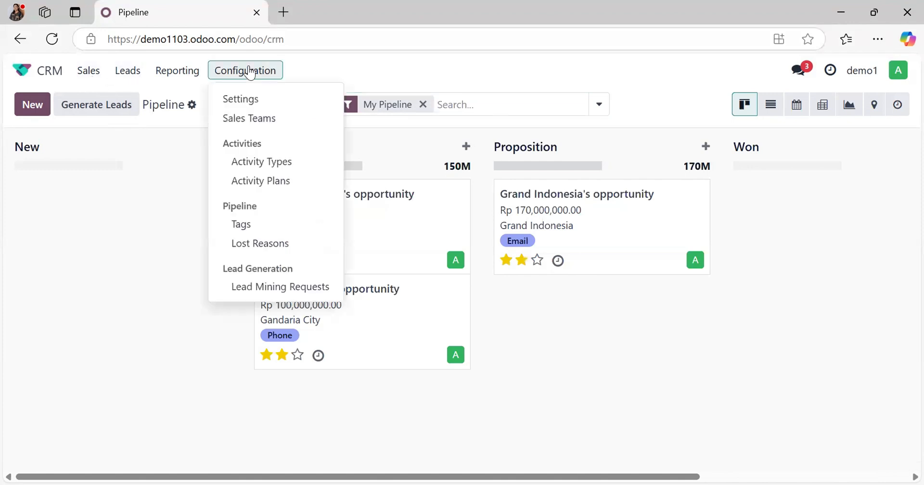
left_click(255, 96)
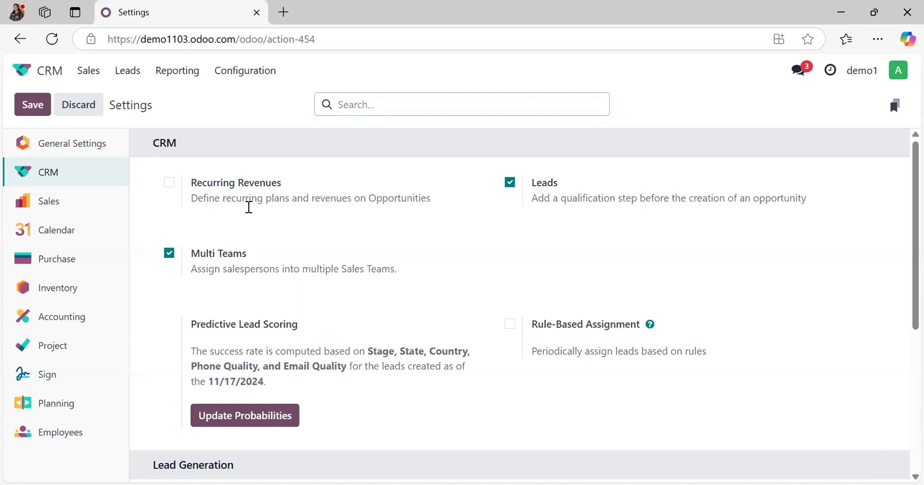
mouse_move(569, 201)
mouse_move(281, 387)
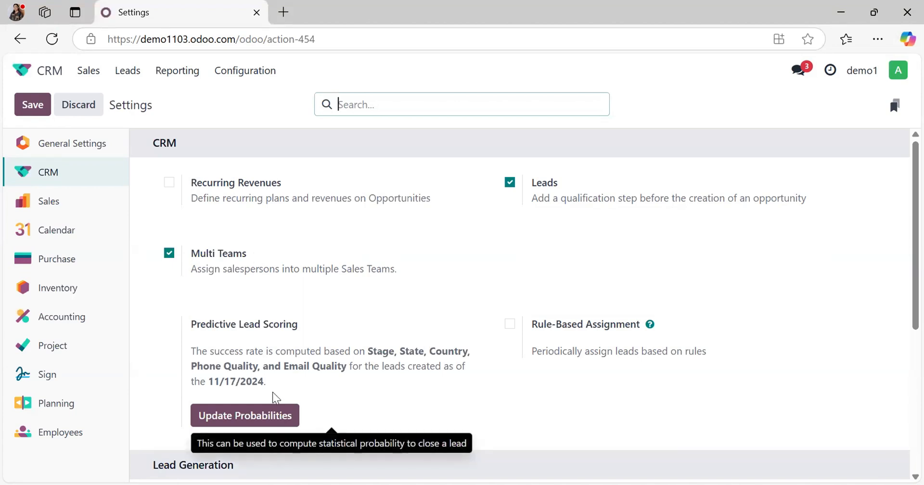
left_click(265, 405)
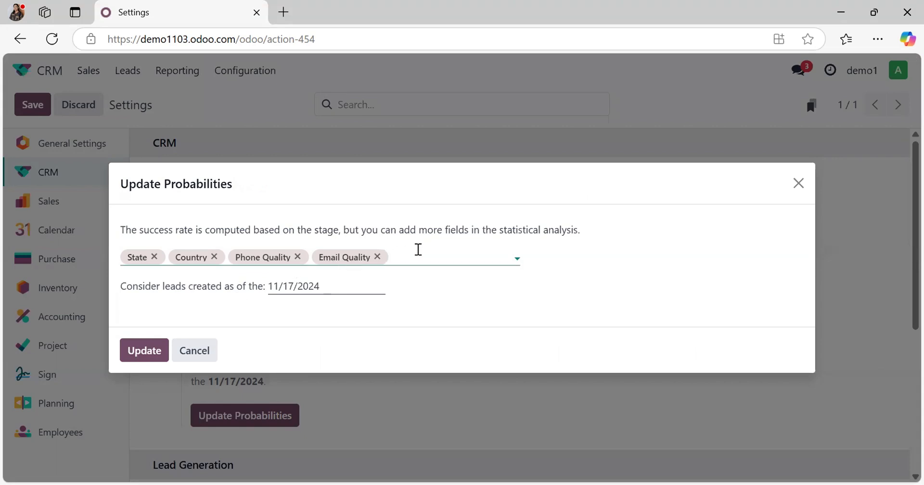
left_click(418, 255)
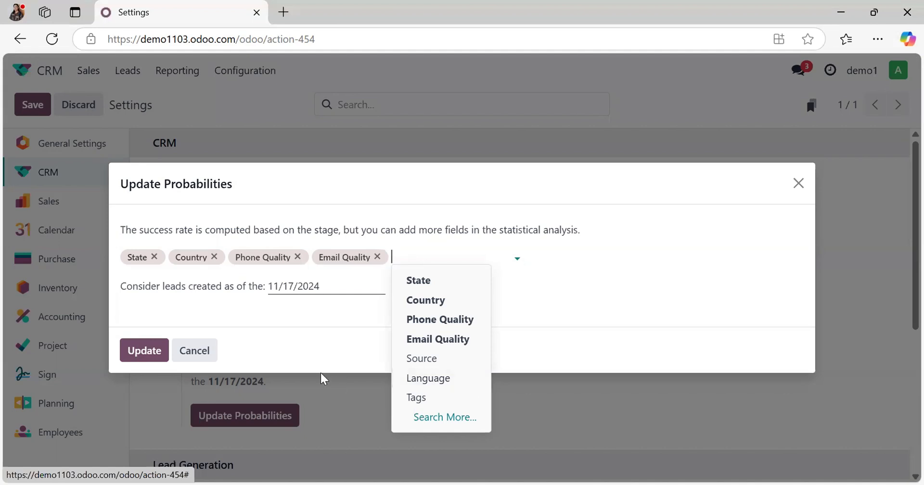
left_click(306, 365)
left_click(144, 350)
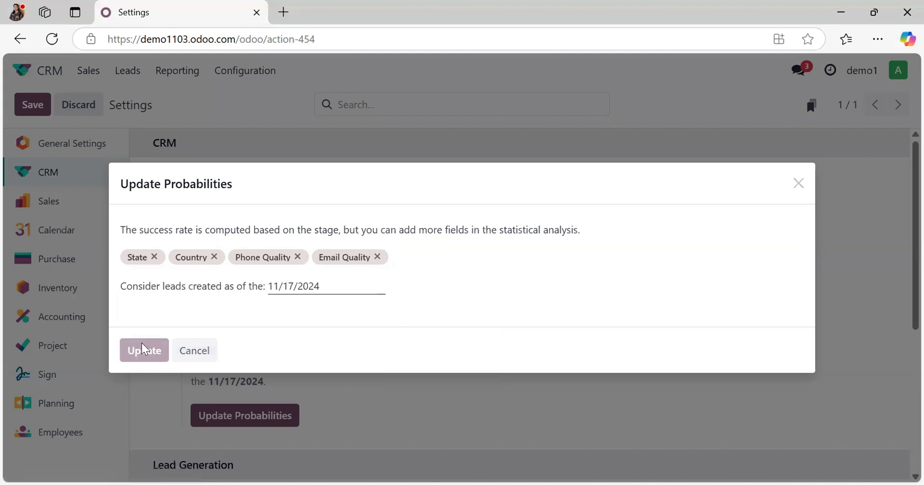
Step: Review the Lead Generation options and save the CRM settings
scroll(383, 361, "down", 3)
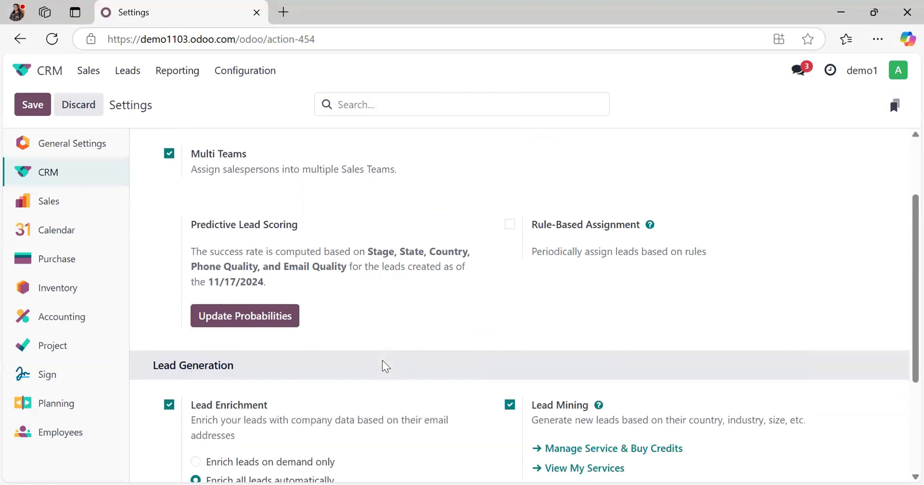
scroll(383, 362, "down", 1)
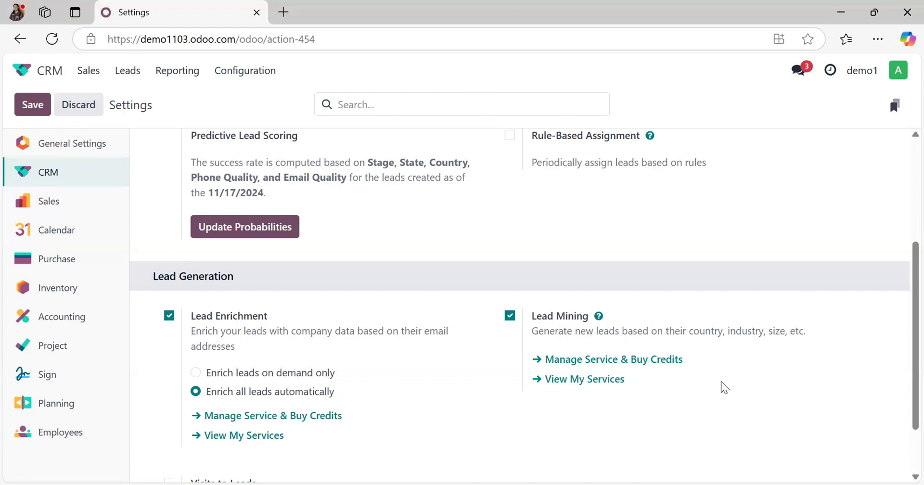
left_click(43, 109)
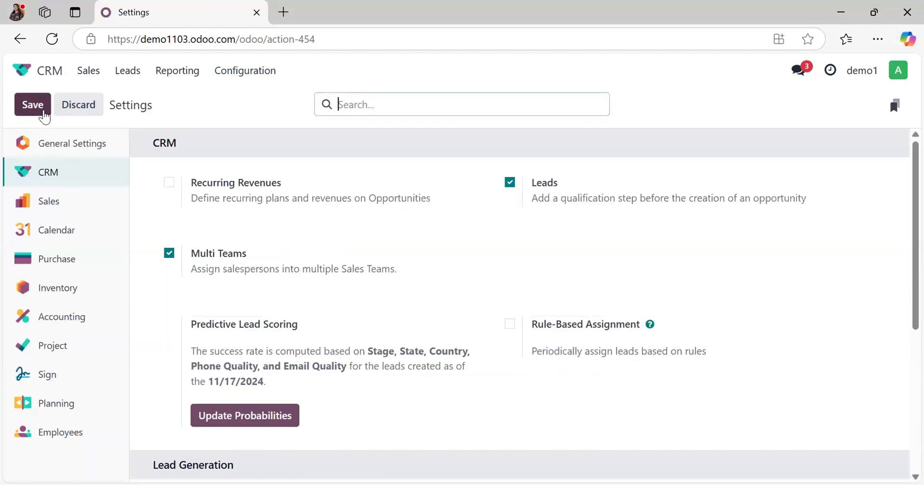
Step: Create a new sales team named "Sales Jabodetabek" in the CRM configuration
left_click(231, 79)
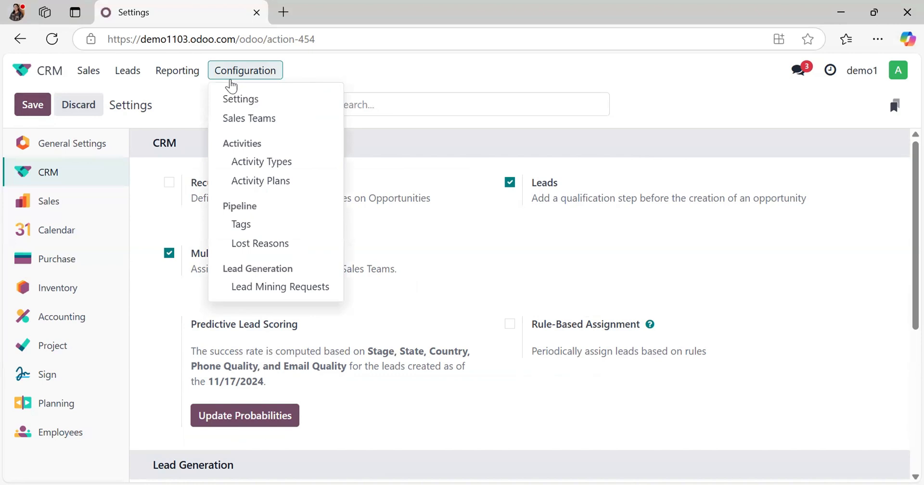
left_click(255, 118)
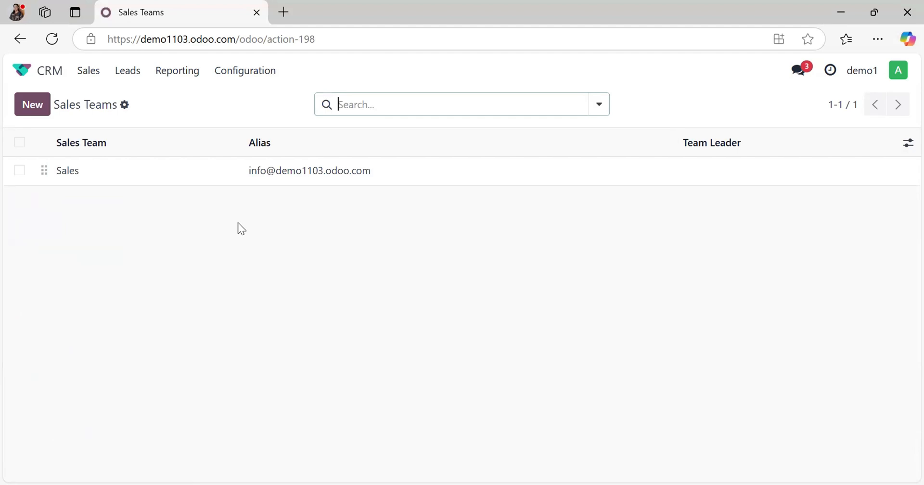
left_click(44, 113)
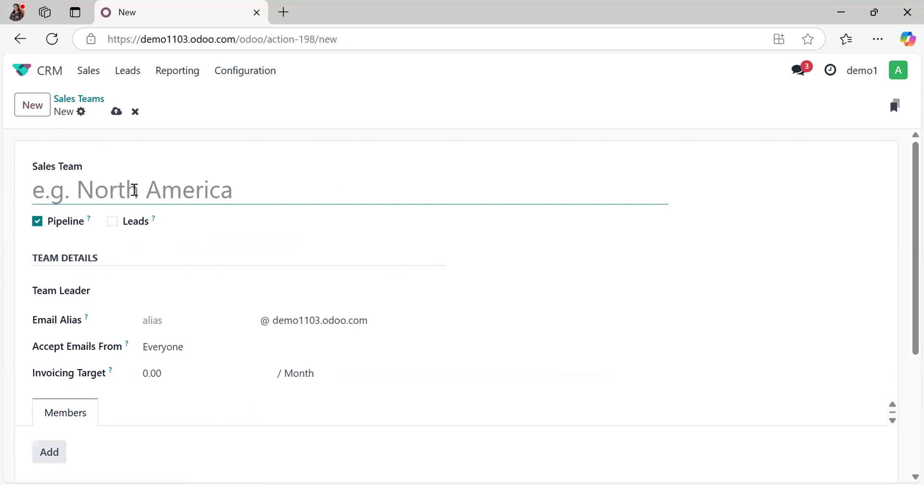
type("Sales Jabe")
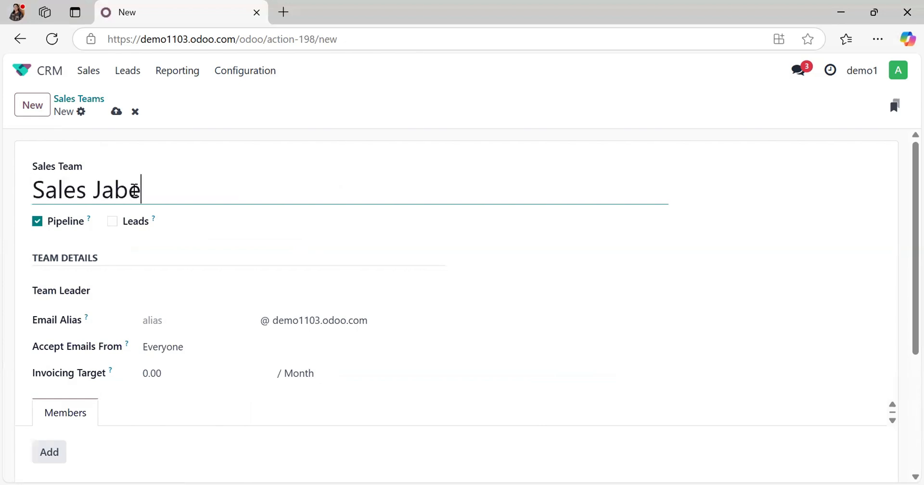
key("BackSpace")
type("odetabe")
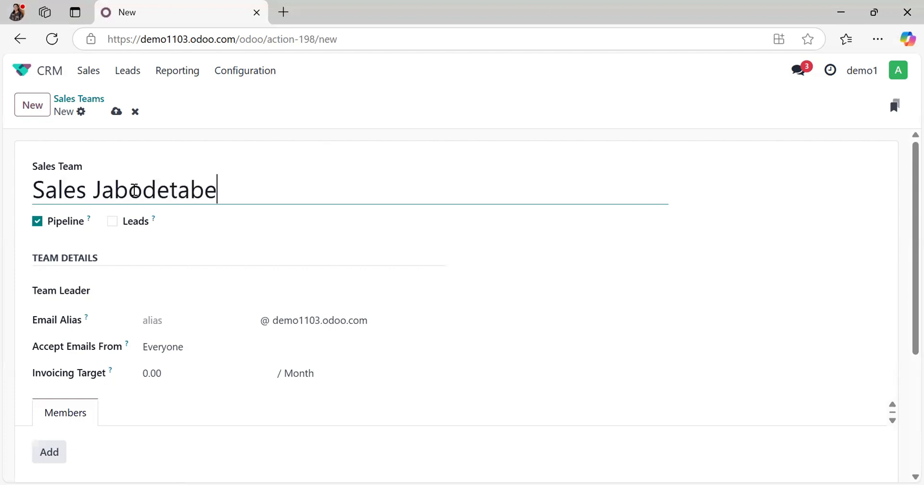
type("k")
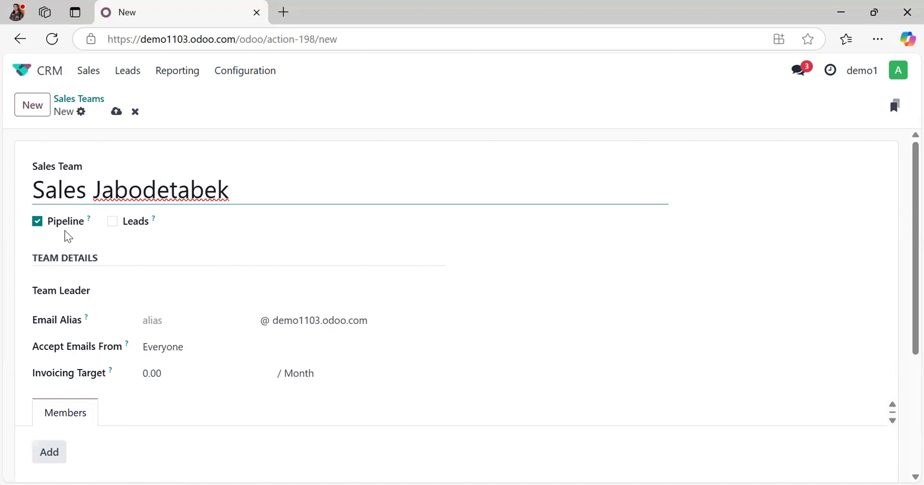
Step: Enable Leads for the Sales Jabodetabek team and assign the existing user as its team leader
left_click(112, 222)
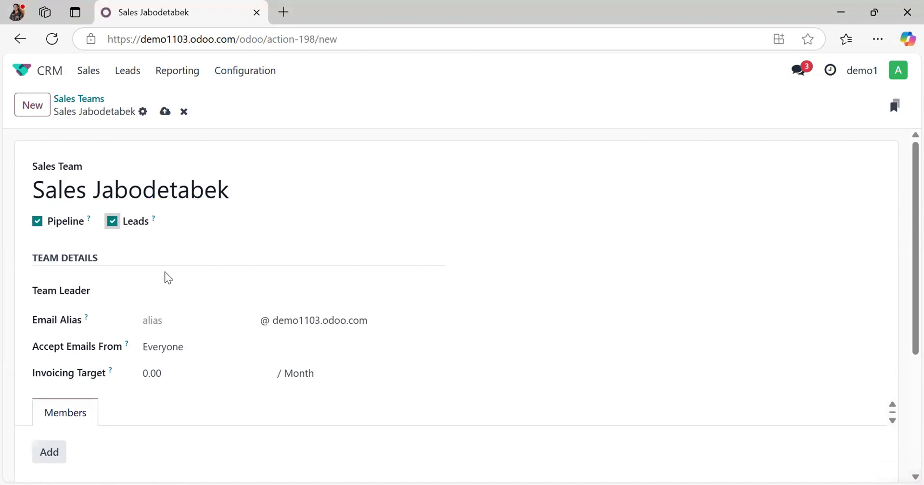
left_click(173, 289)
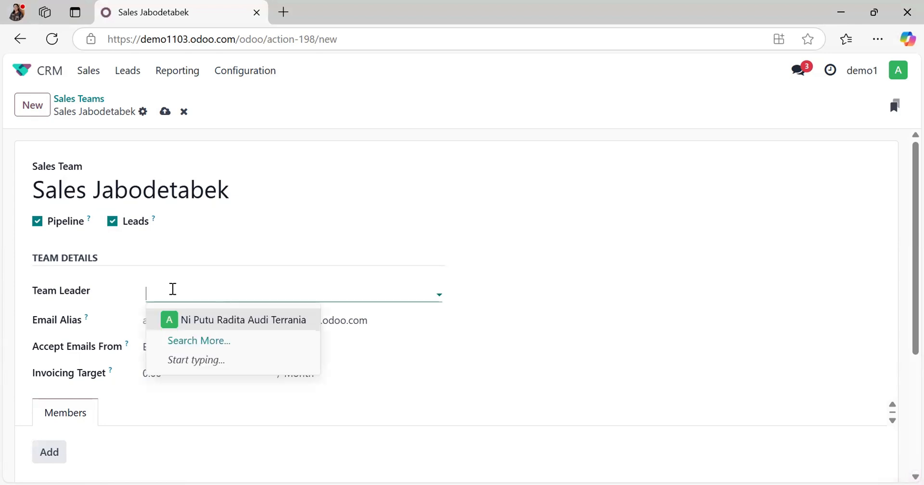
left_click(191, 322)
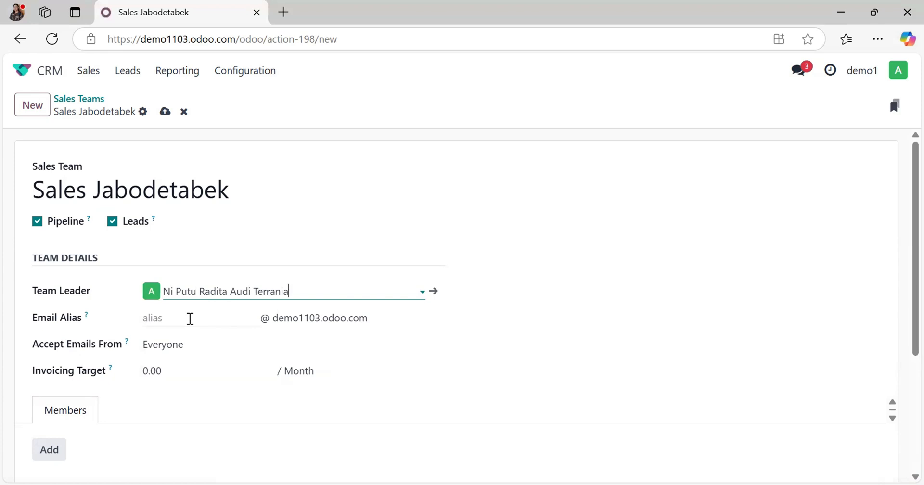
Step: Examine the team's email alias and domain fields and the choices for whose emails it accepts
left_click(191, 319)
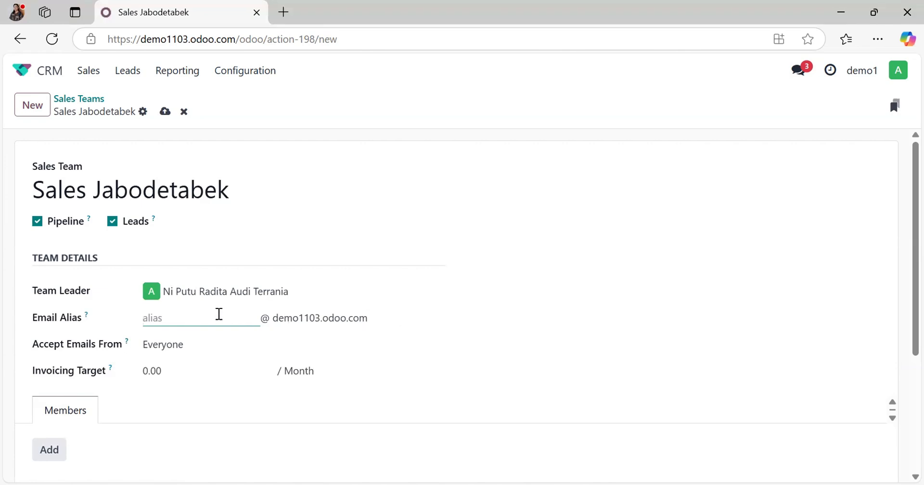
left_click(326, 321)
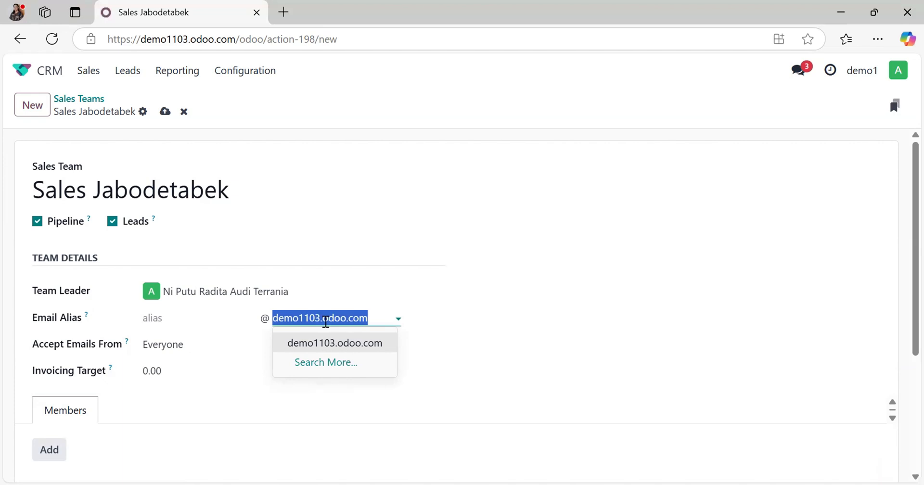
left_click(222, 315)
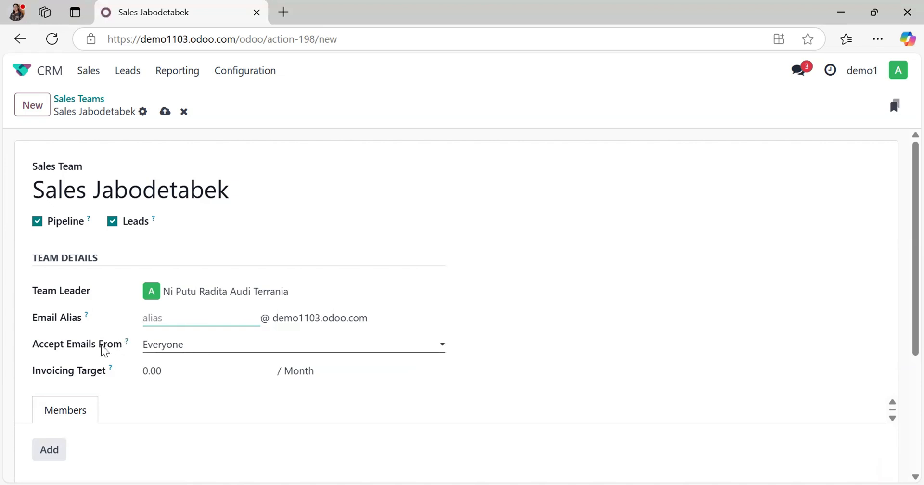
left_click(189, 358)
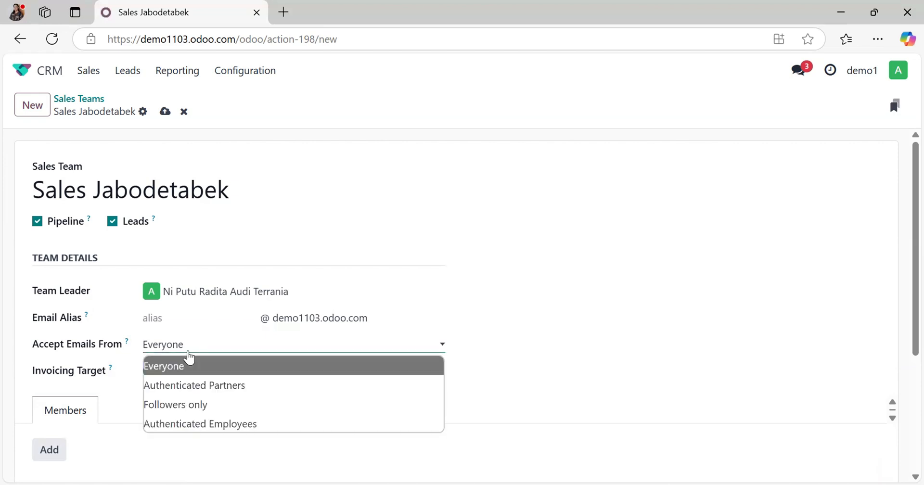
left_click(512, 395)
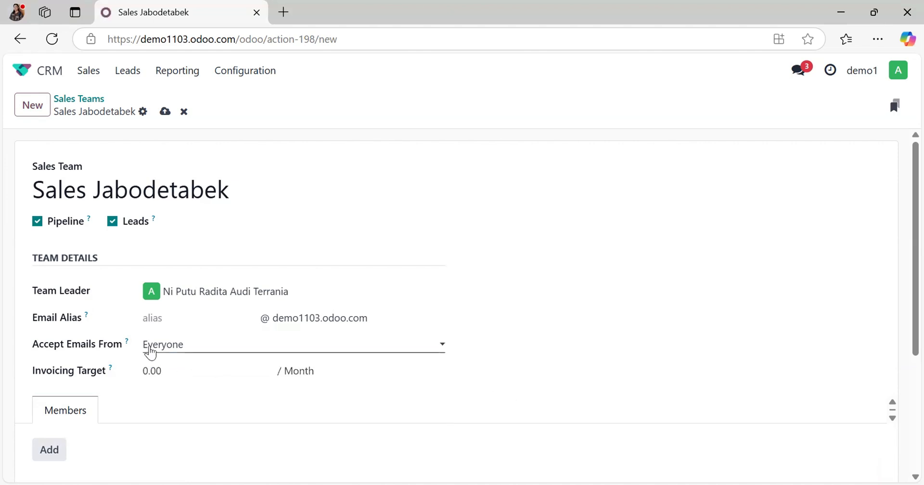
Step: Set the team's monthly invoicing target to 200,000,000
left_click(158, 373)
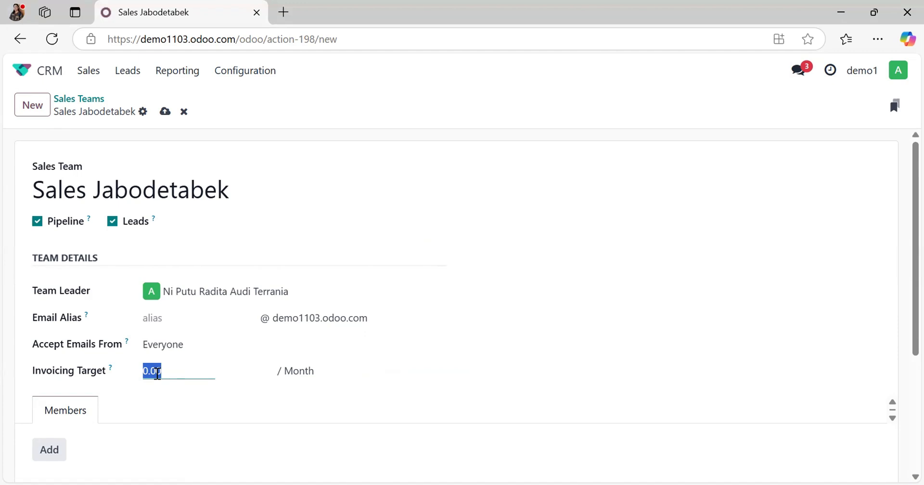
type("200,000,")
type("000")
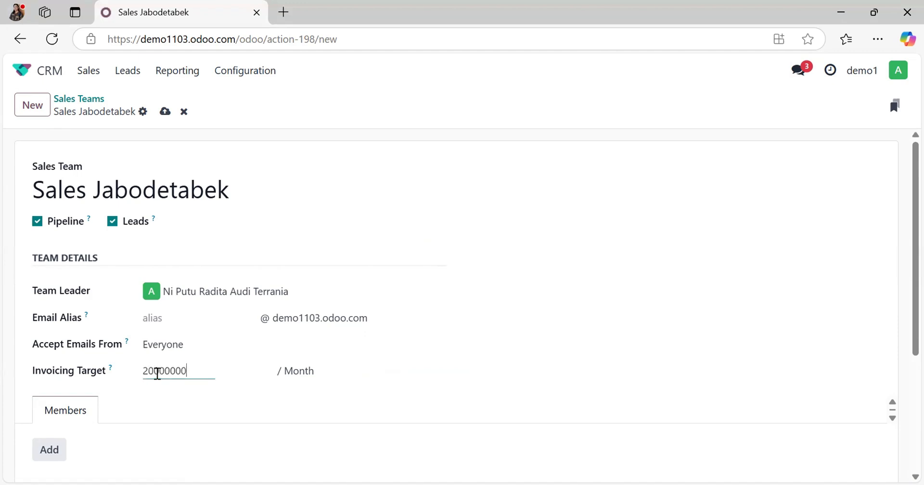
left_click(245, 394)
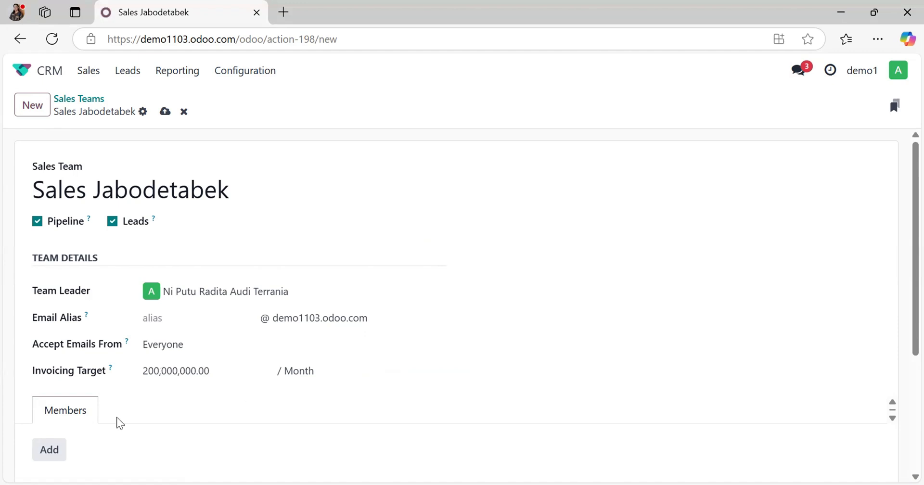
Step: Add a new salesperson to the team's members with a full name and e-mail address, with Create Employee enabled
scroll(116, 418, "down", 1)
left_click(64, 391)
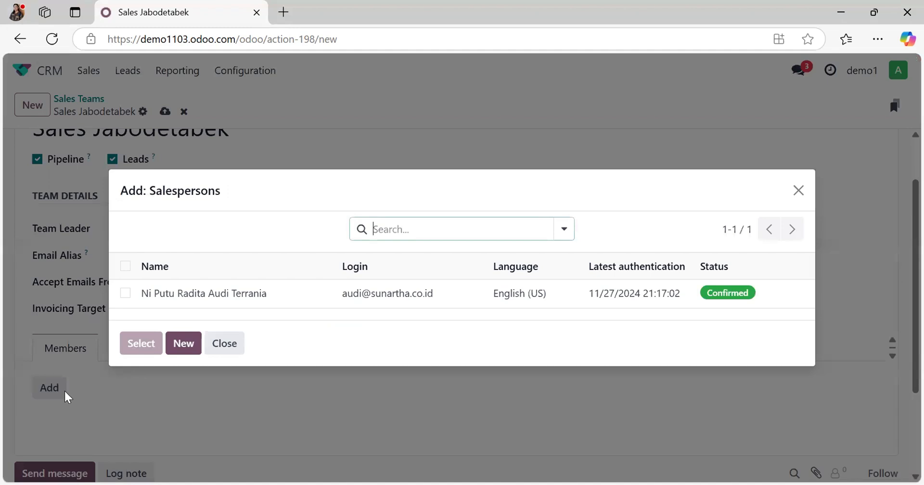
left_click(192, 344)
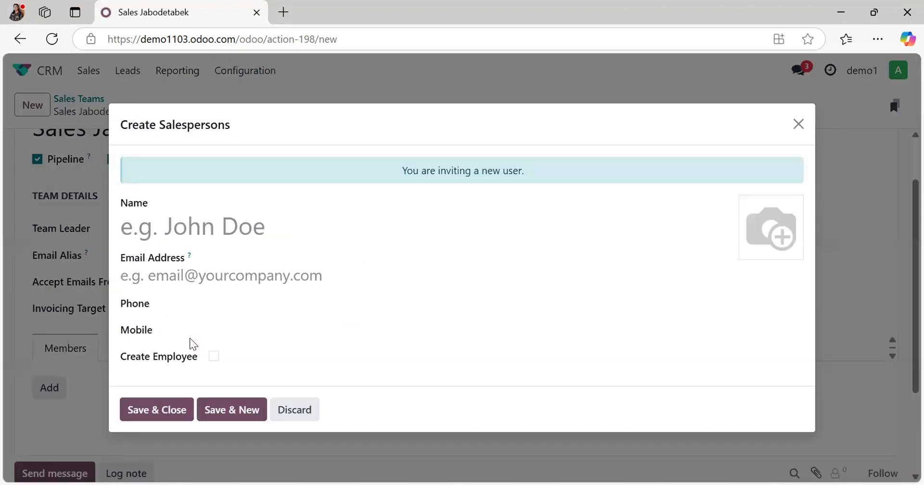
left_click(244, 228)
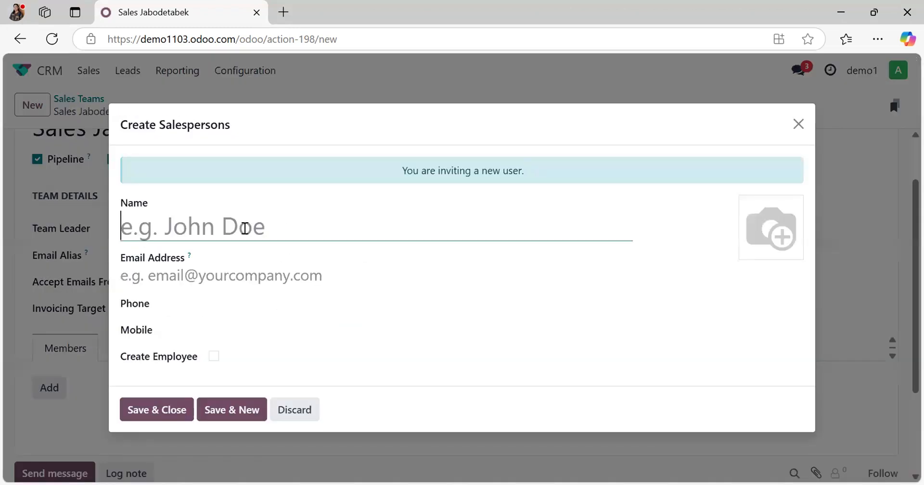
type("John D")
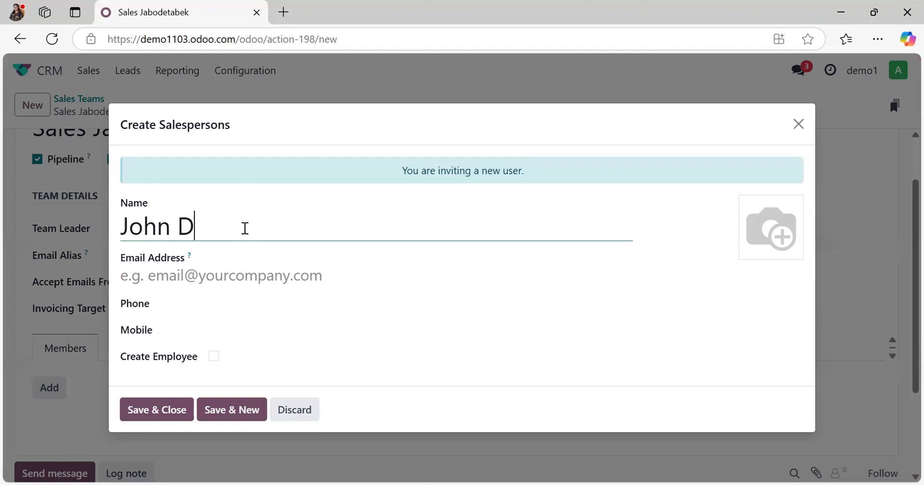
type("oe")
left_click(205, 271)
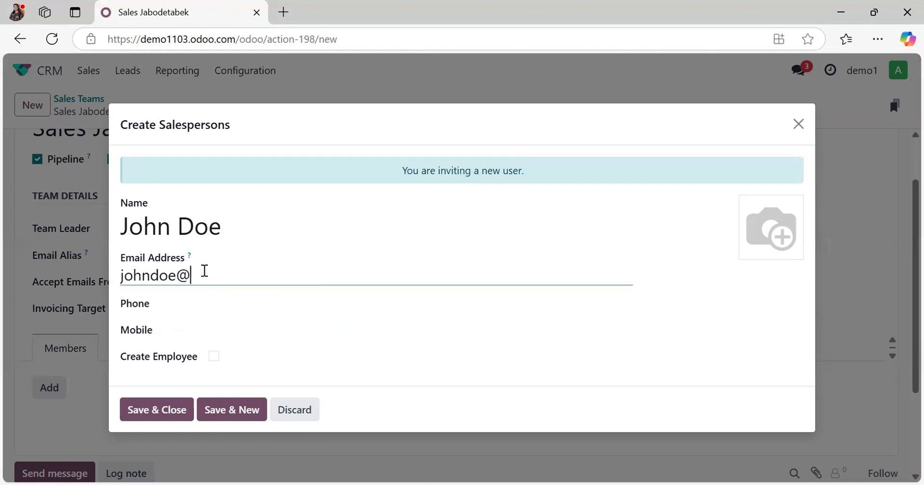
left_click(215, 356)
left_click(163, 417)
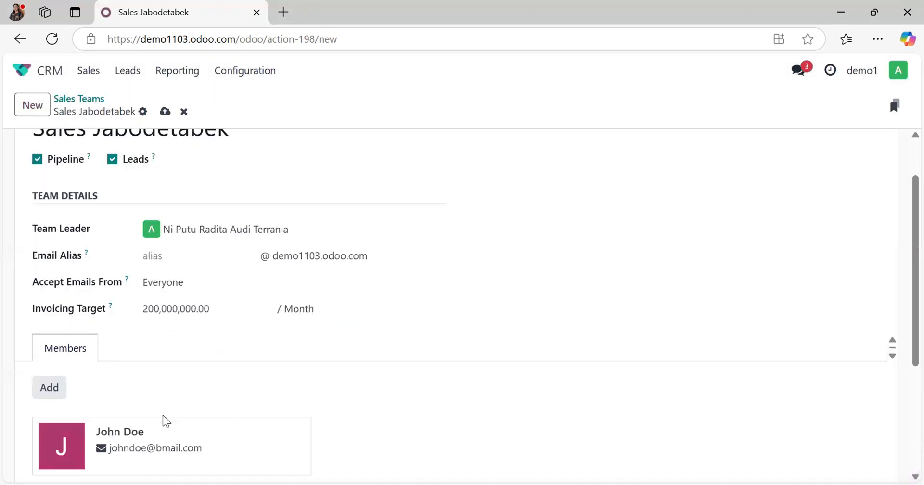
Step: Save the Sales Jabodetabek team and return to the list of sales teams
scroll(163, 416, "down", 2)
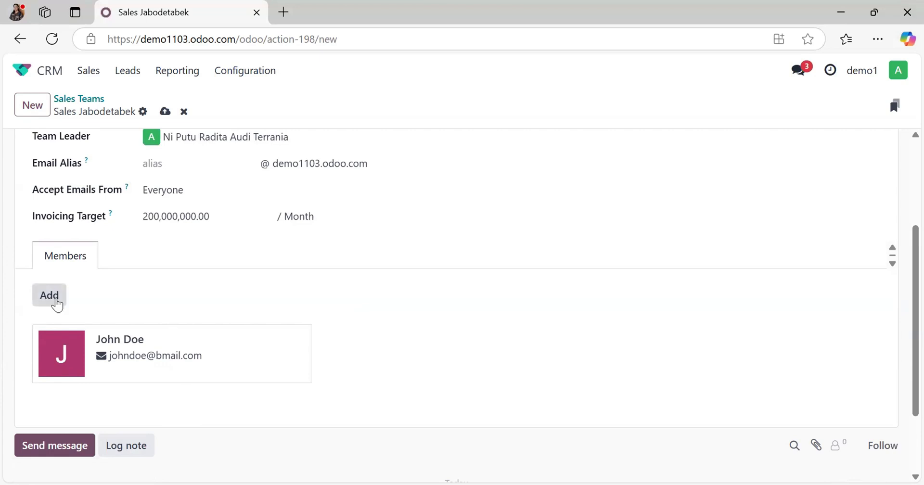
scroll(299, 291, "up", 3)
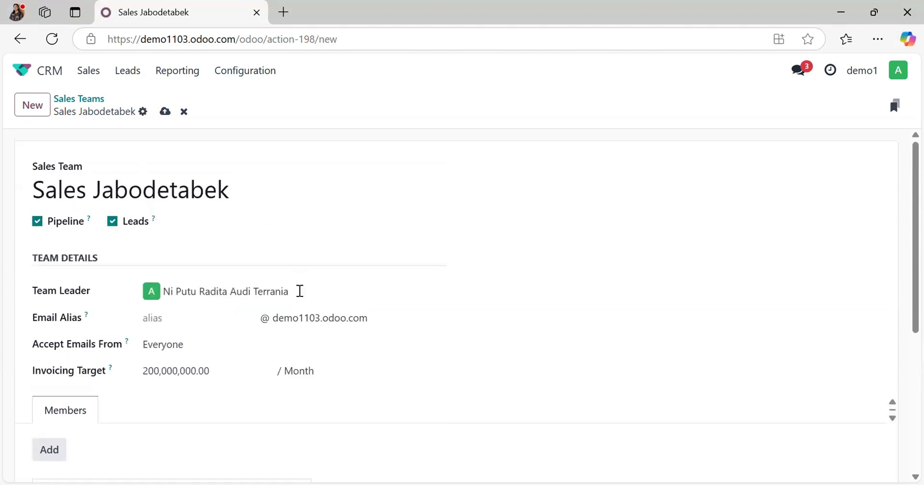
left_click(165, 111)
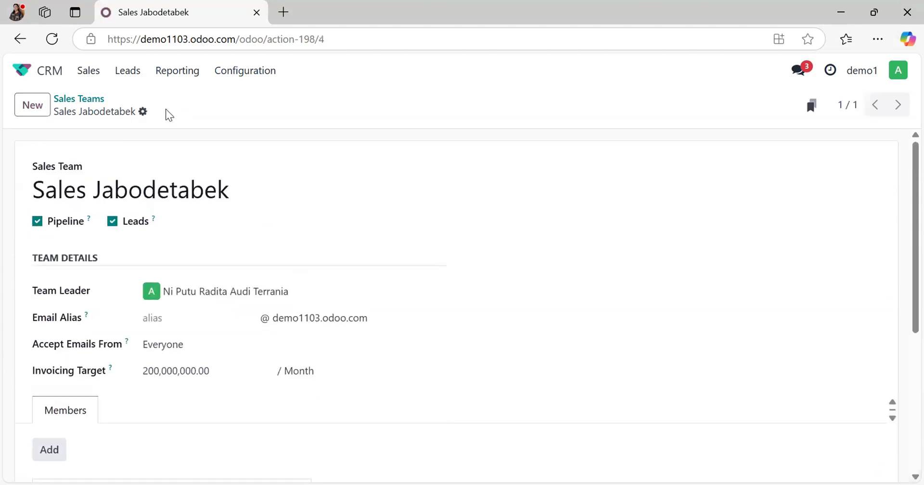
left_click(89, 99)
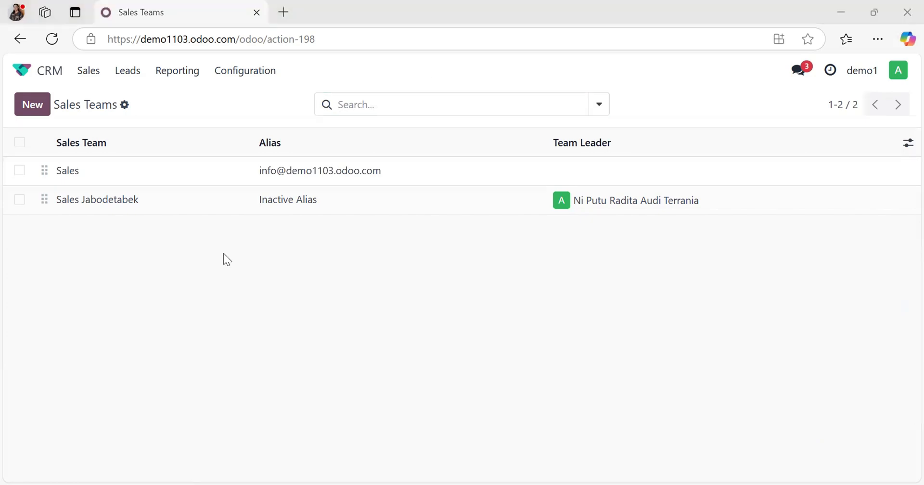
Step: Open the personal sales pipeline and review its opportunities by stage
left_click(89, 71)
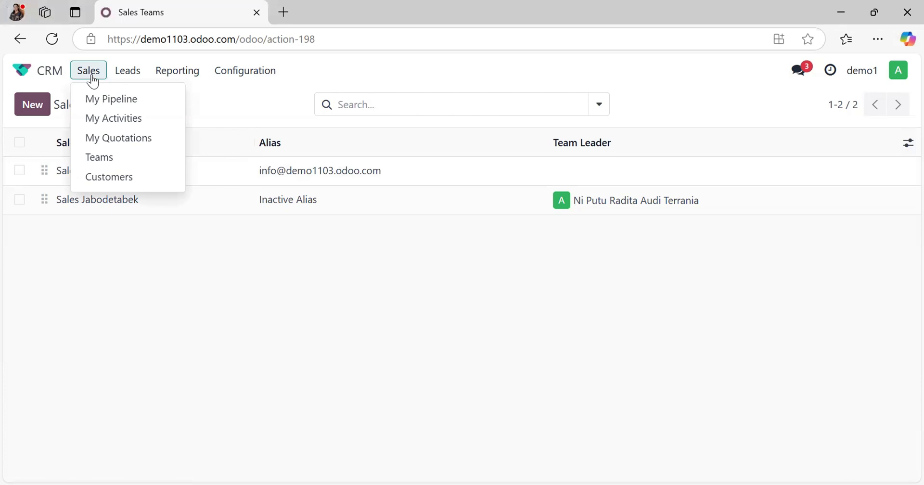
left_click(122, 98)
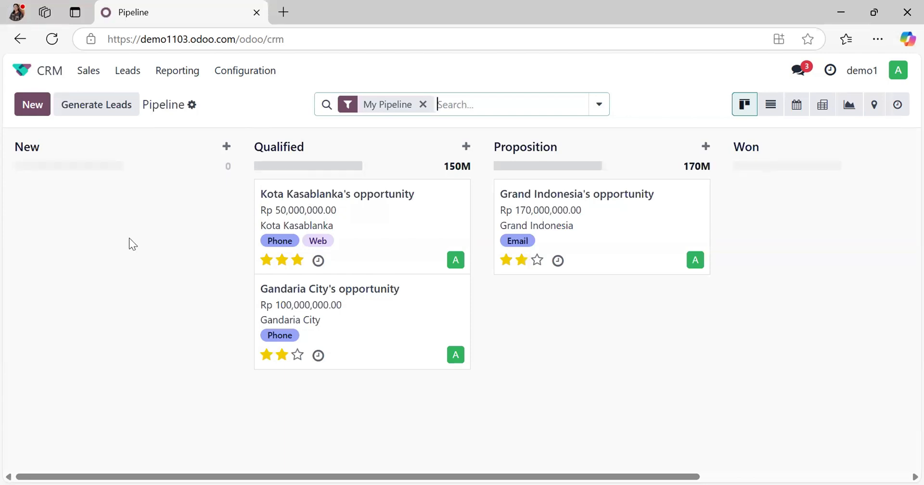
left_click_drag(369, 345, 381, 393)
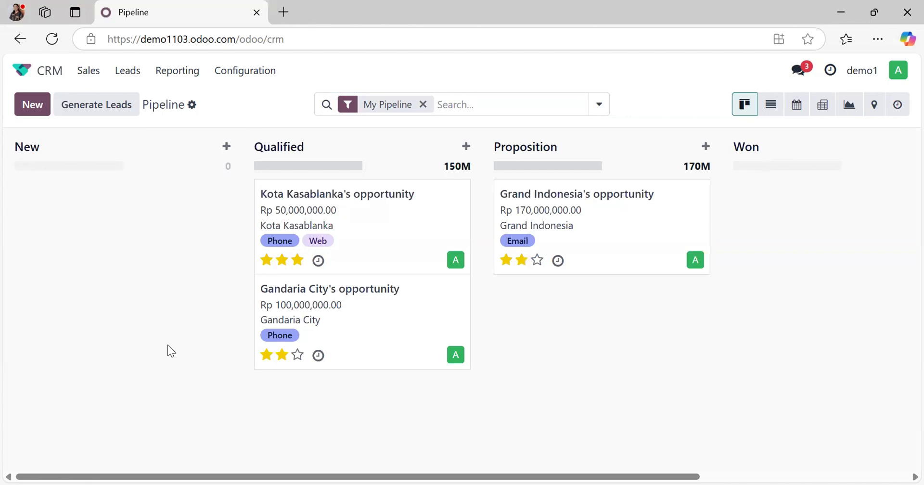
Step: Create a new lead titled PT Nusa Indah
left_click(120, 81)
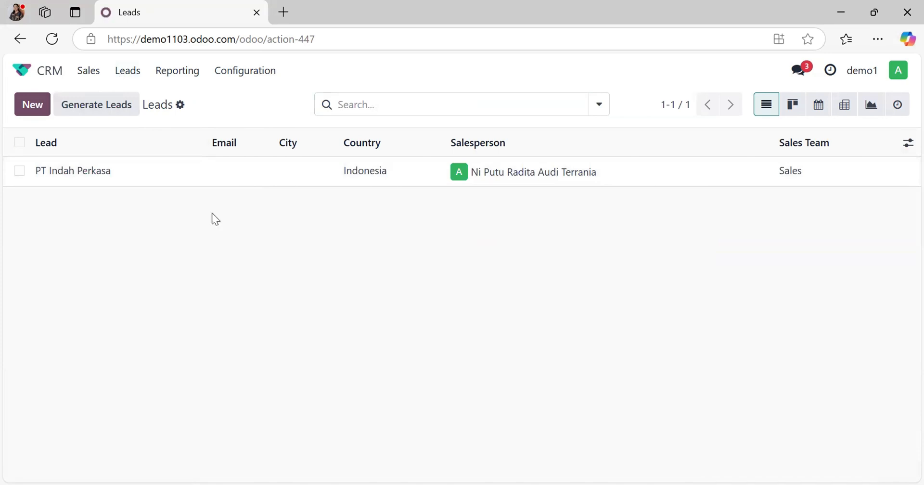
left_click(37, 112)
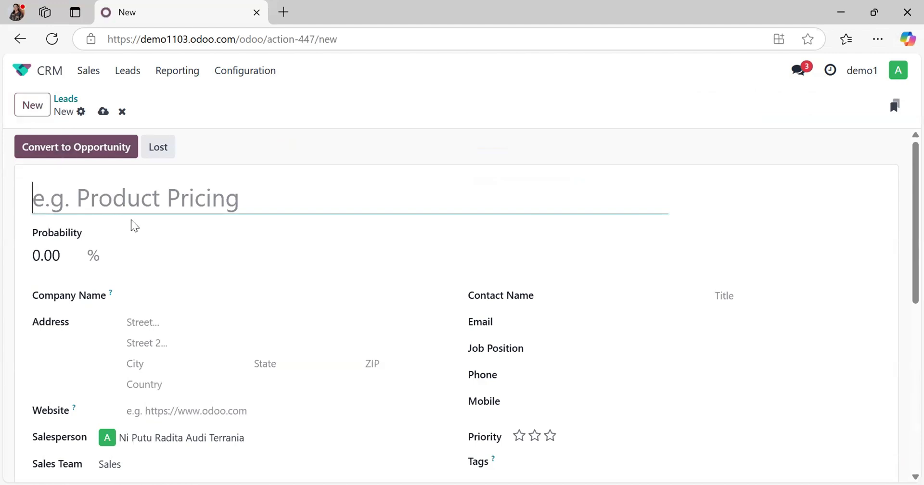
type("PT Nusa Indah")
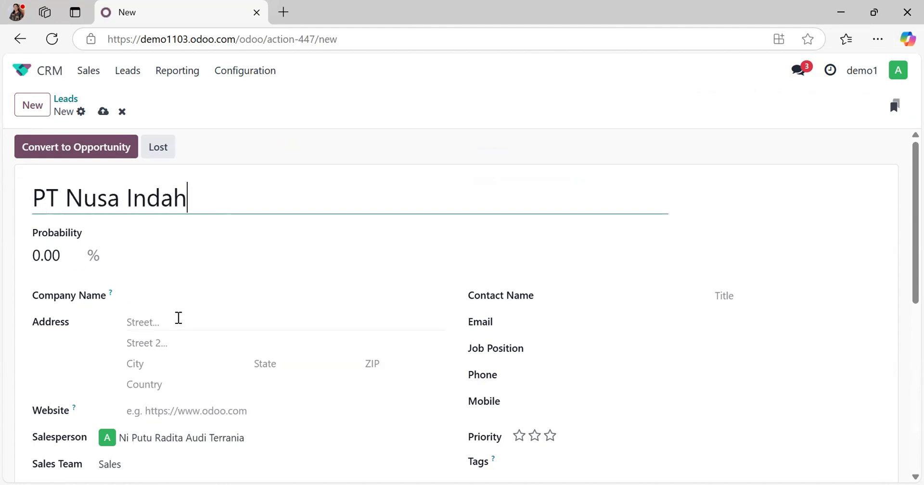
Step: Enter the lead's street address and assign the lead to the Sales Jabodetabek team, checking its salesperson
left_click(177, 318)
scroll(197, 330, "down", 2)
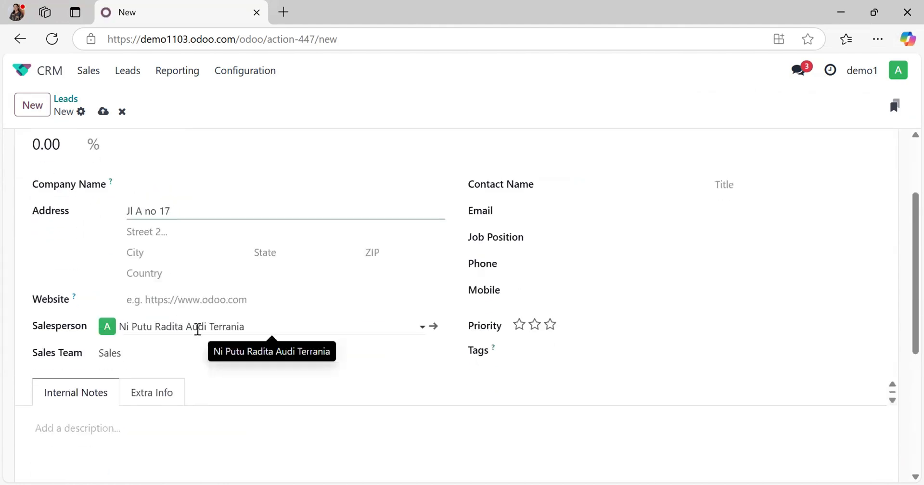
left_click(178, 349)
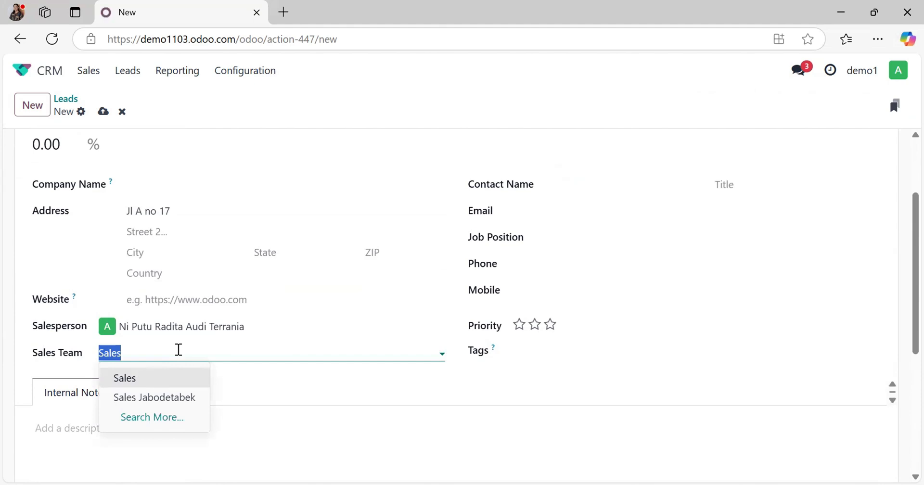
left_click(169, 398)
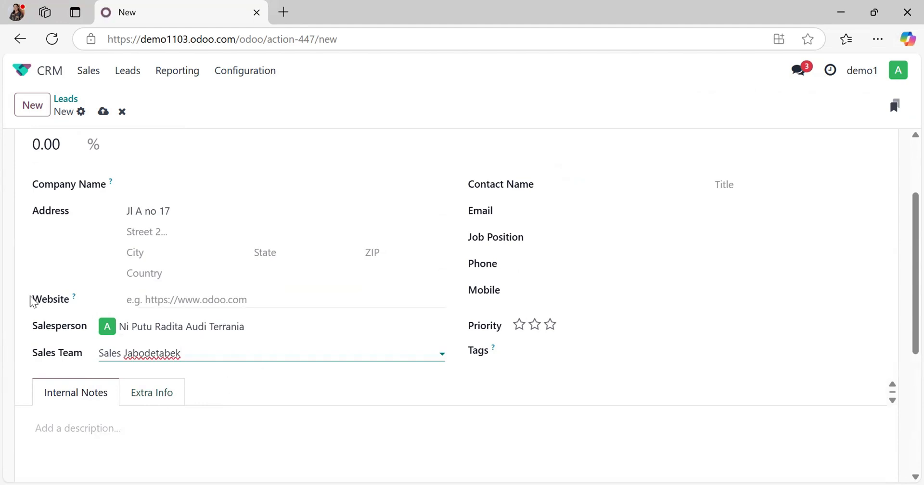
left_click(280, 320)
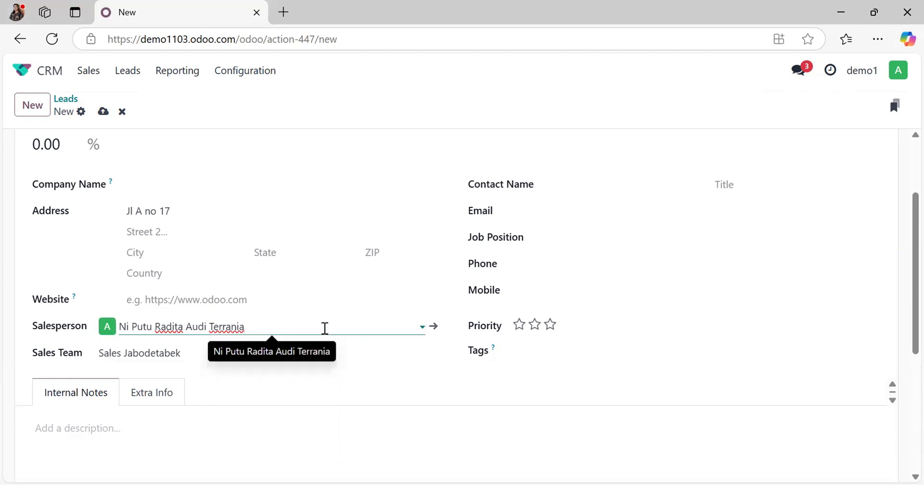
Step: Fill in the lead's contact name and e-mail address
scroll(325, 328, "up", 2)
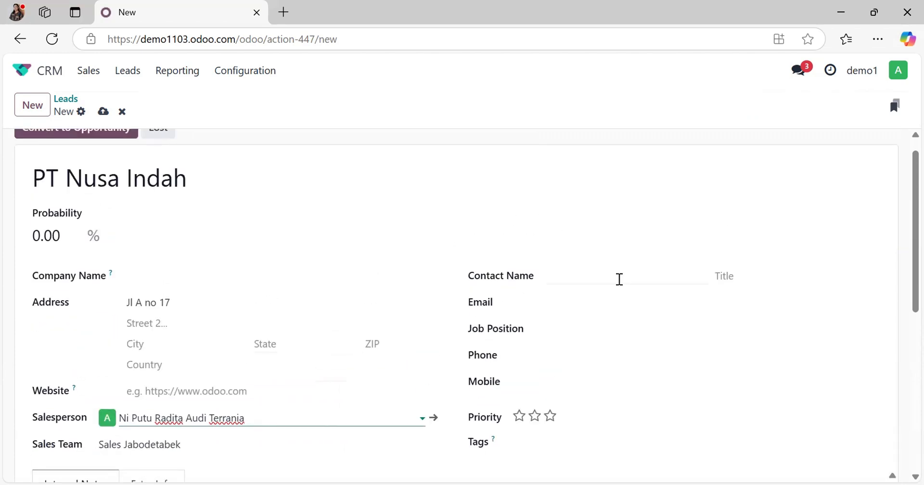
left_click(620, 279)
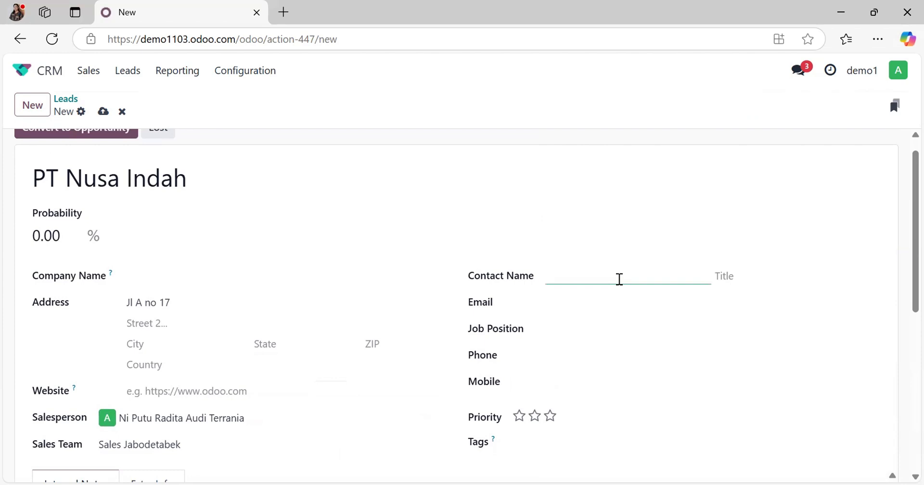
type("Lala")
left_click(591, 303)
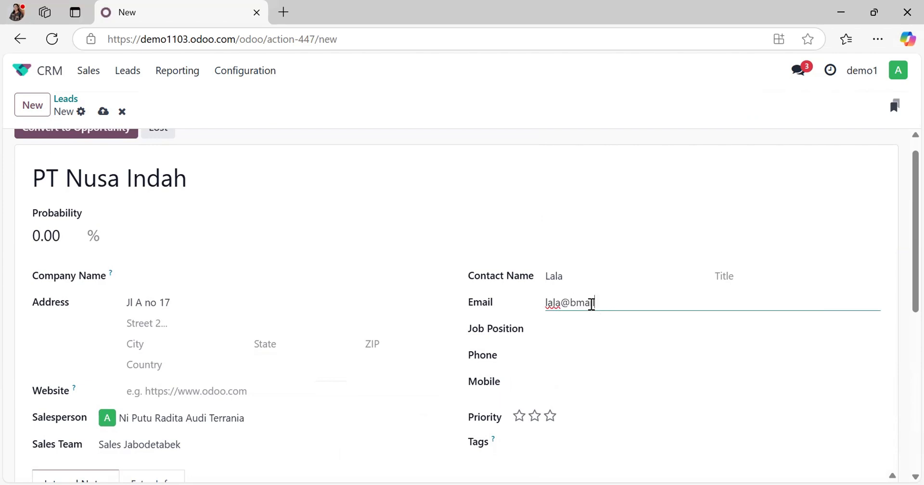
Step: Set the lead's priority to Medium (one star) and save the new lead
scroll(532, 380, "down", 2)
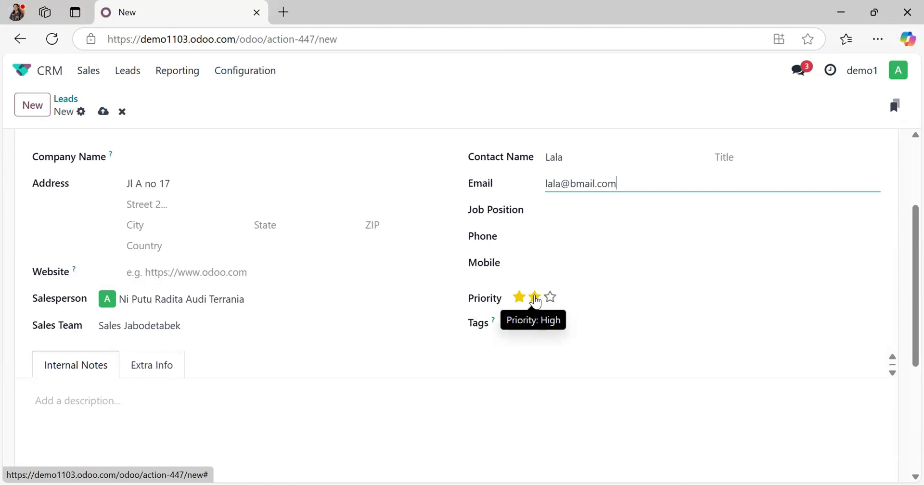
left_click(518, 301)
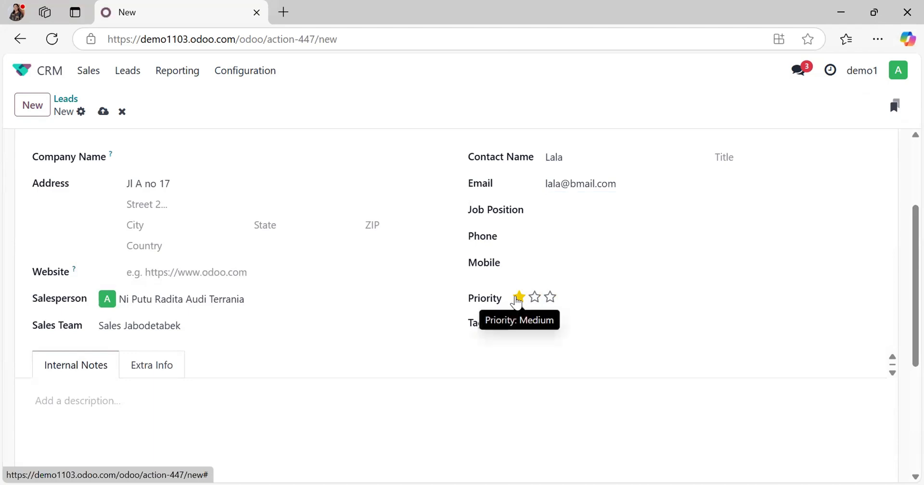
scroll(659, 267, "up", 2)
scroll(659, 268, "down", 2)
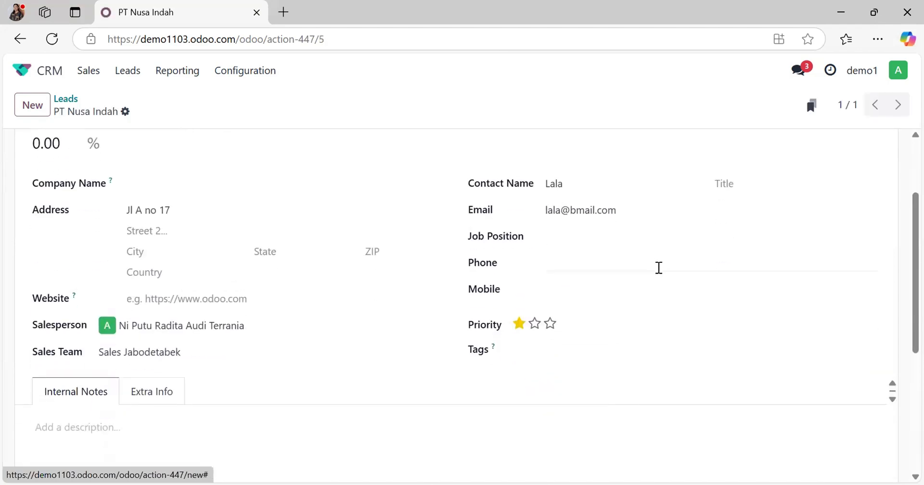
Step: Tag the lead with the existing Web tag and a newly created Medium tag
left_click(545, 352)
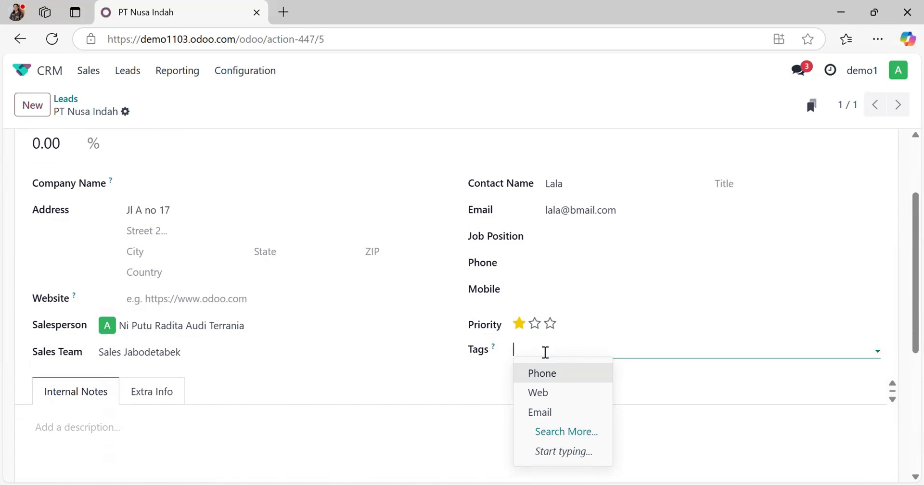
left_click(553, 399)
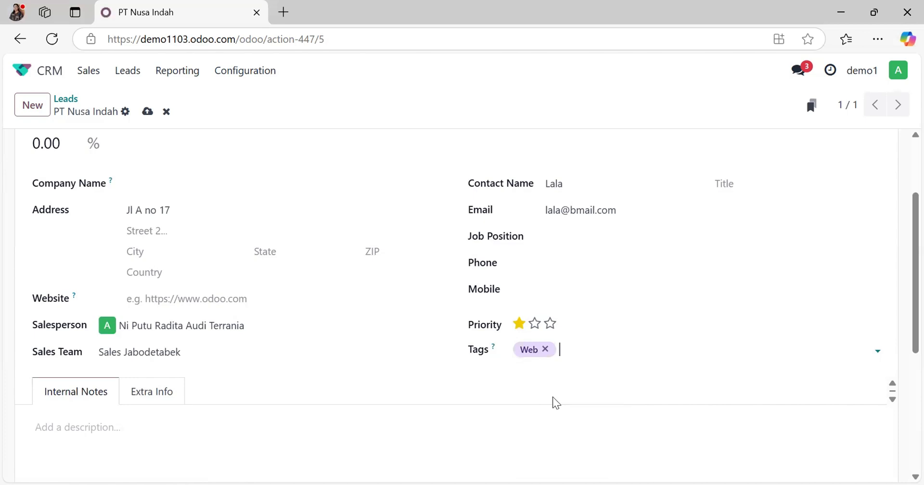
type("Medium")
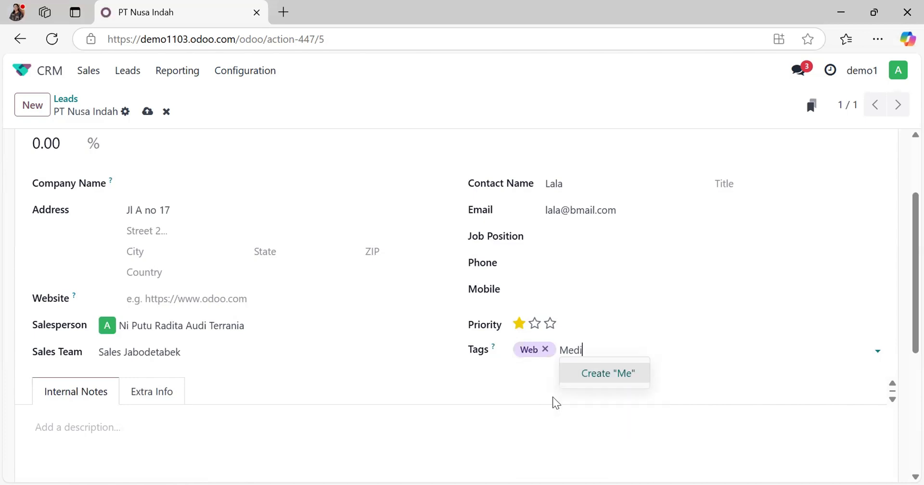
left_click(612, 385)
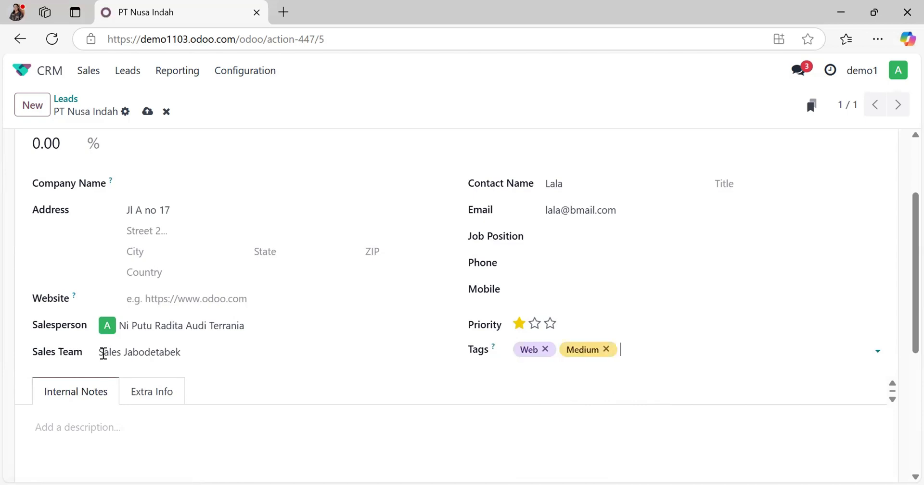
Step: Add the internal note "Baru di follow up 1 kali" to the lead
left_click(120, 431)
scroll(121, 431, "down", 1)
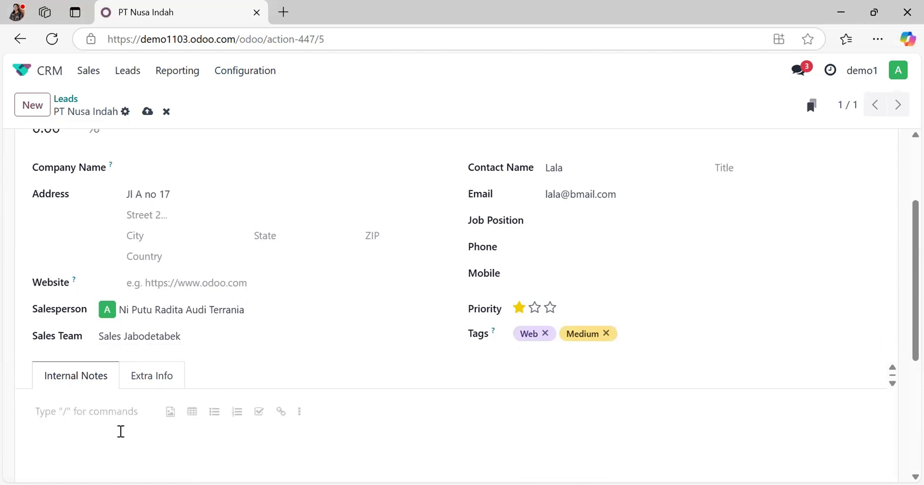
type("Ba")
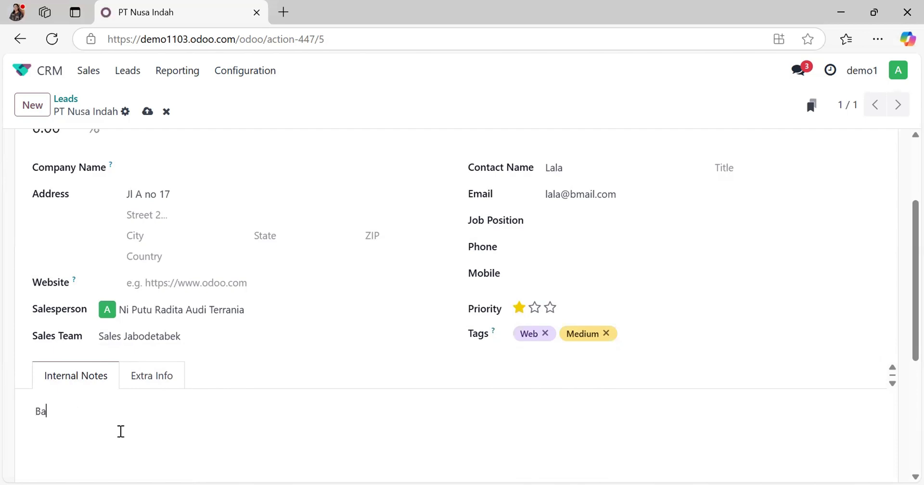
type("ru di follow up 1 kali")
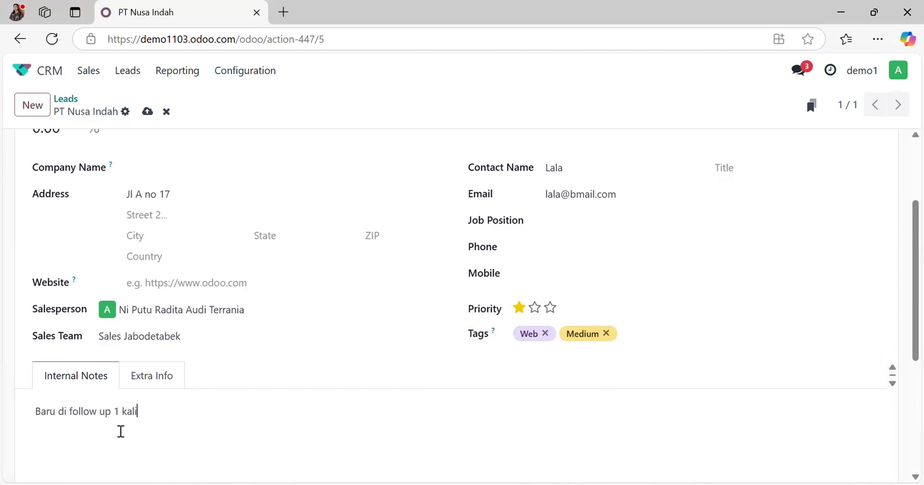
Step: Examine the lead's extra marketing and analysis information, including the choices for campaign and medium
left_click(179, 378)
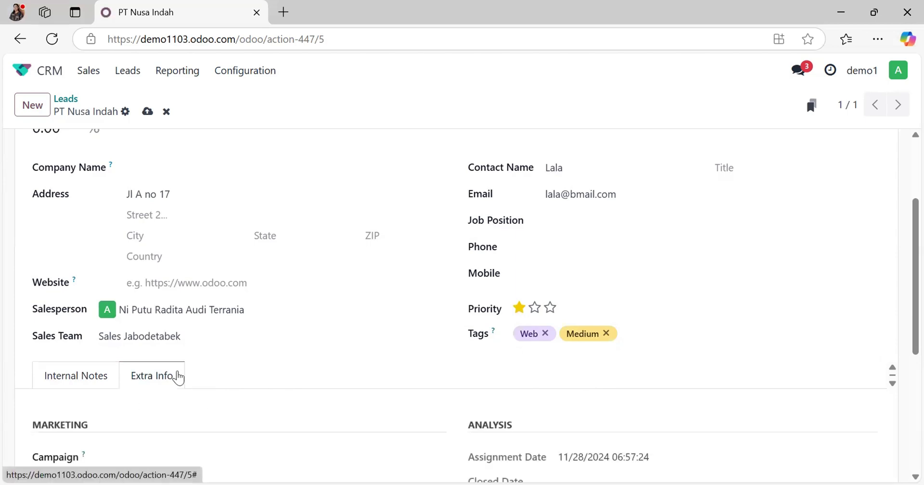
scroll(249, 356, "down", 2)
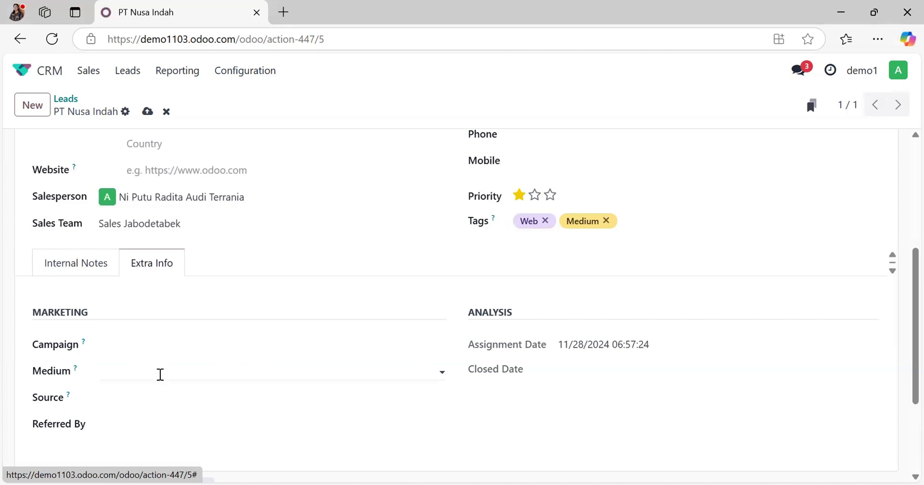
left_click(160, 342)
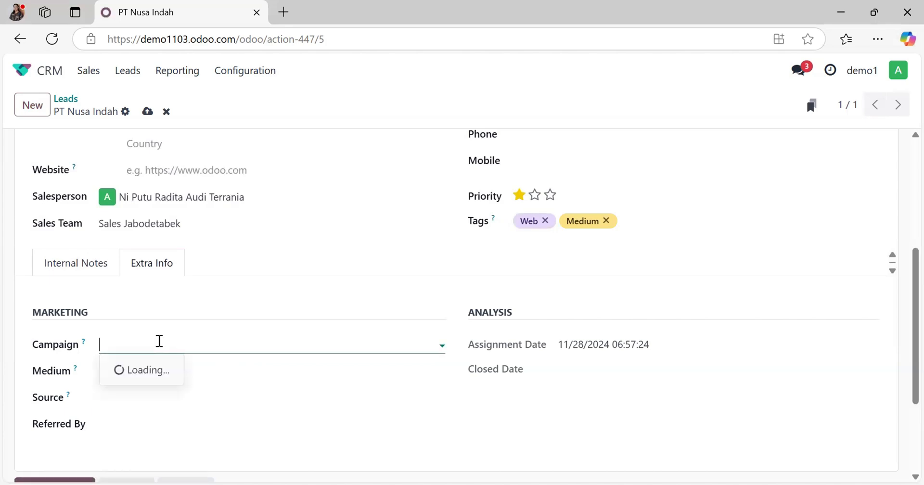
left_click(228, 379)
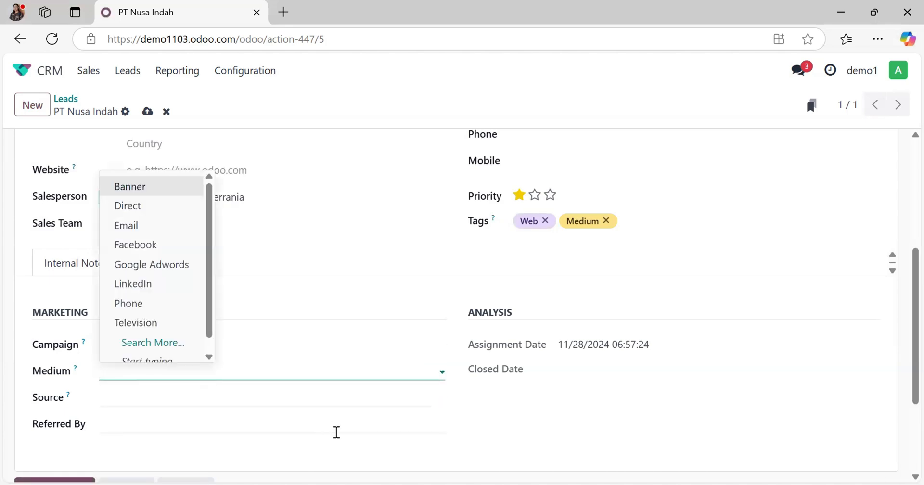
left_click(555, 442)
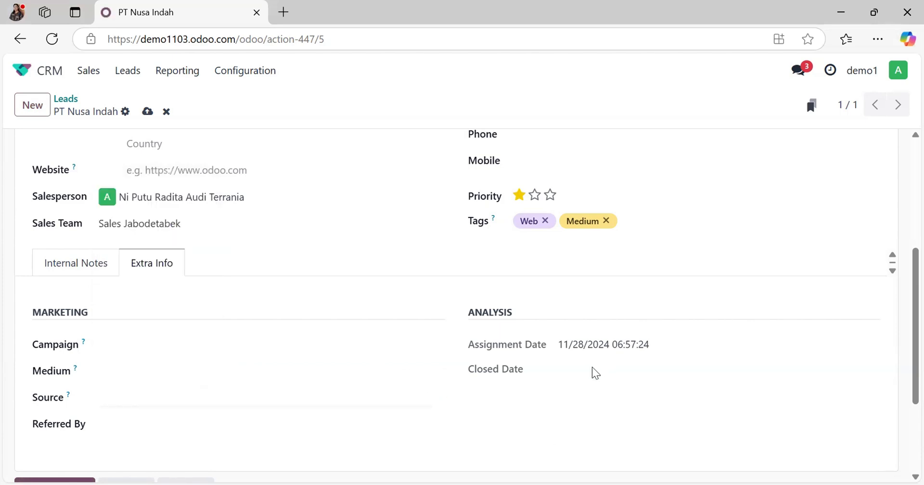
Step: Save the lead's tags and note, set its probability to 10%, and save again
scroll(192, 288, "up", 5)
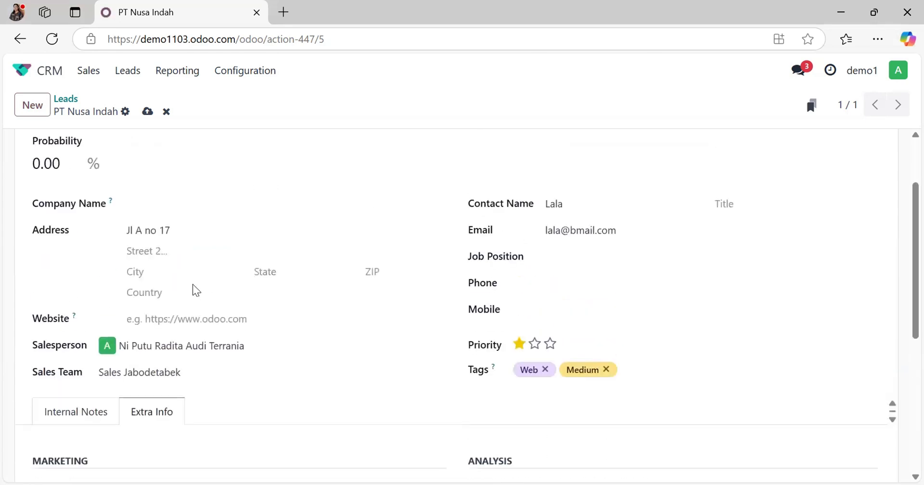
left_click(147, 114)
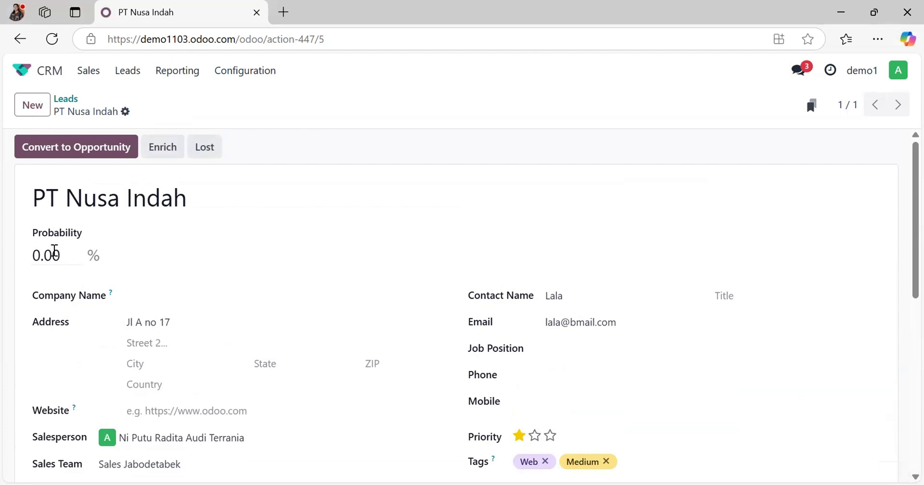
left_click(69, 257)
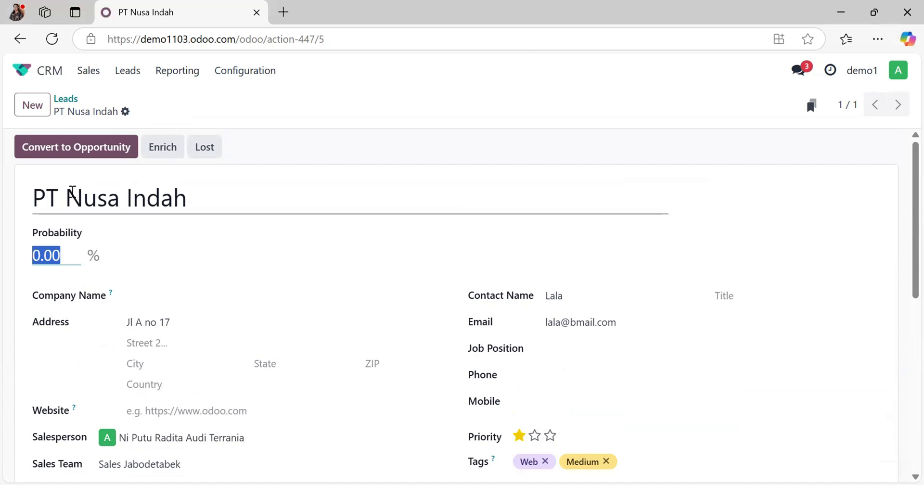
type("10")
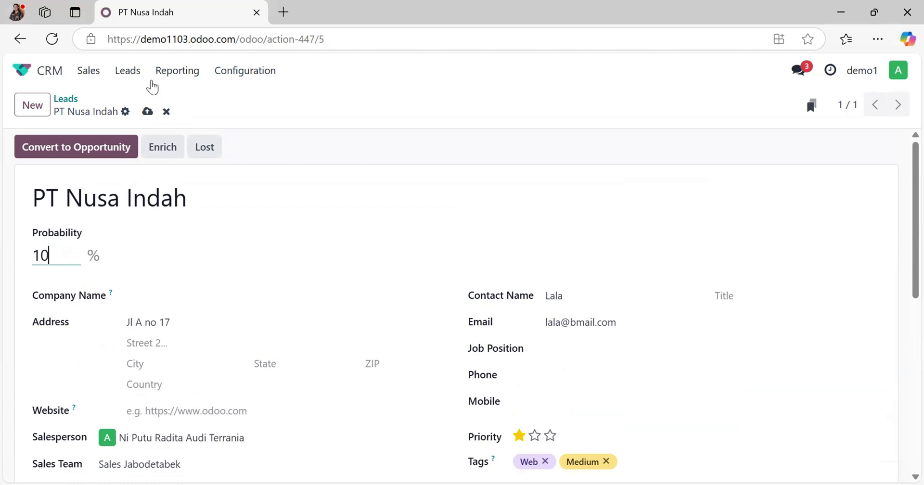
left_click(147, 111)
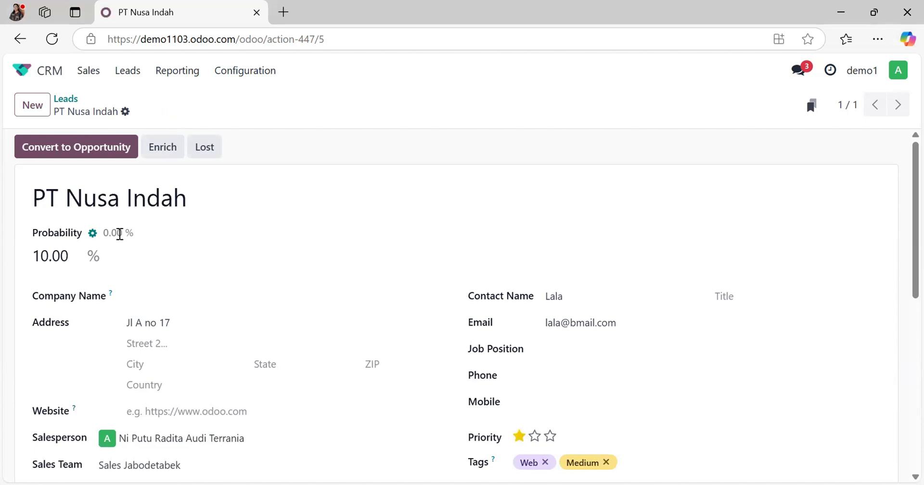
Step: Set the country in the lead's address to Indonesia and save the lead
scroll(387, 286, "down", 1)
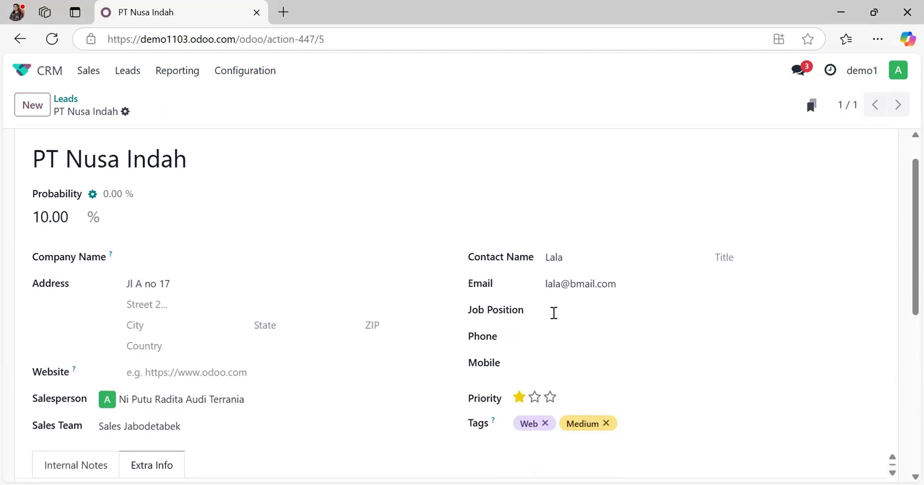
left_click(163, 345)
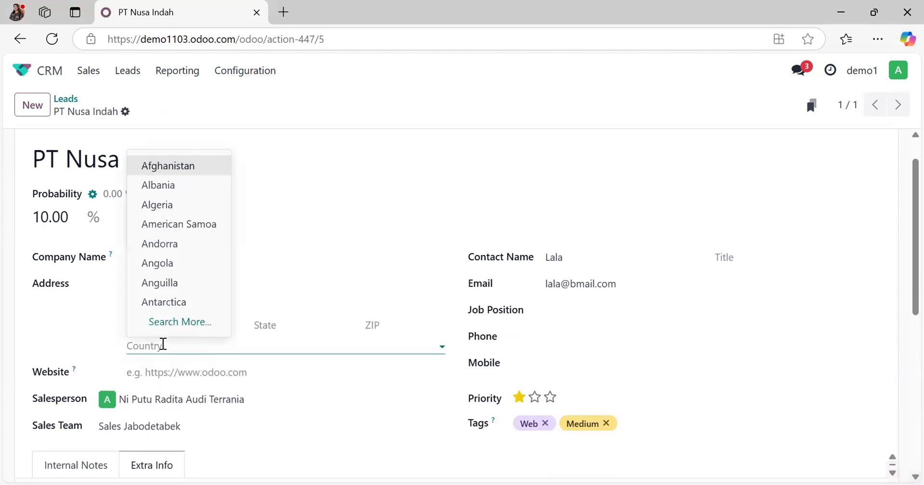
type("indl")
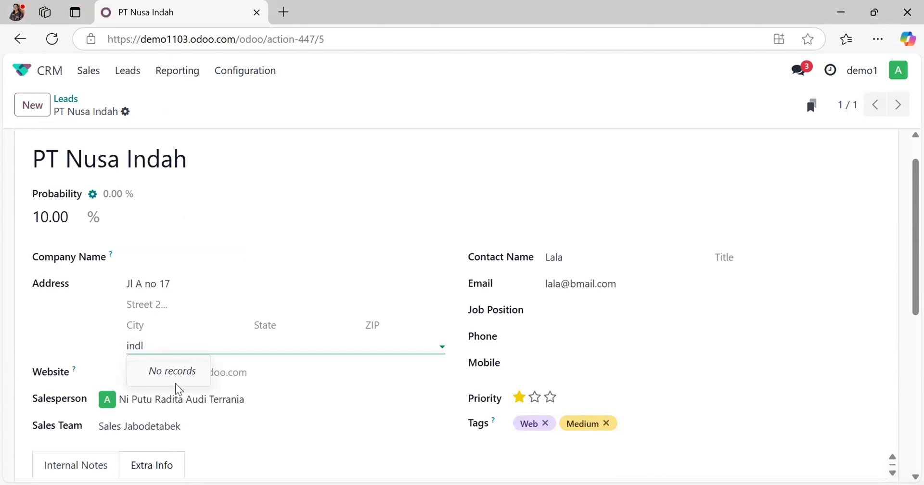
key("BackSpace")
left_click(181, 410)
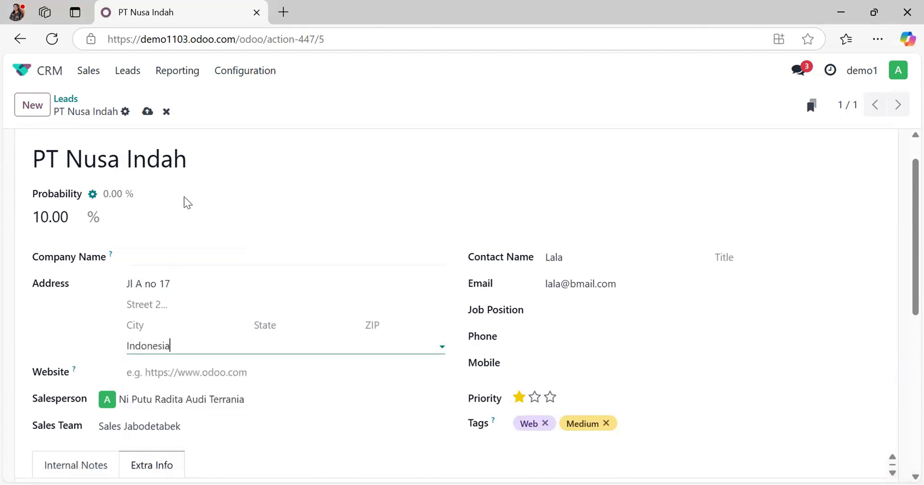
left_click(147, 112)
Step: Fill in the lead contact's phone number and mobile number, and save the lead
left_click(553, 340)
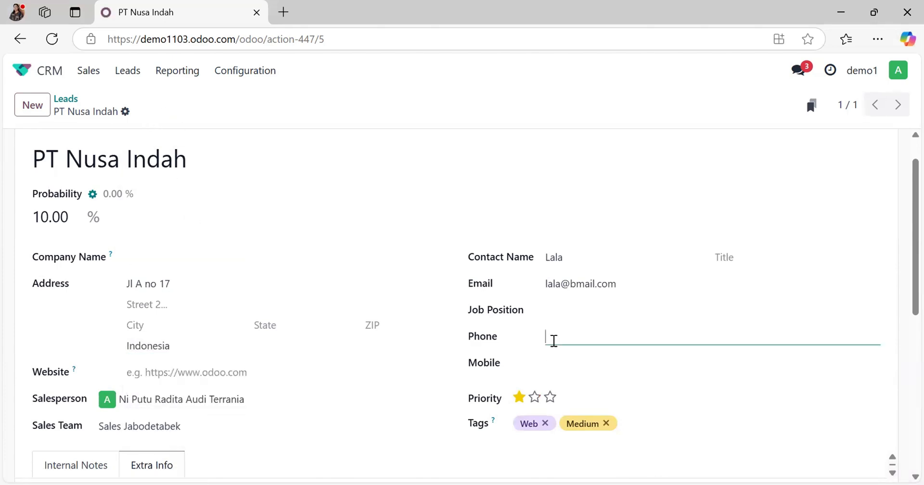
left_click(561, 362)
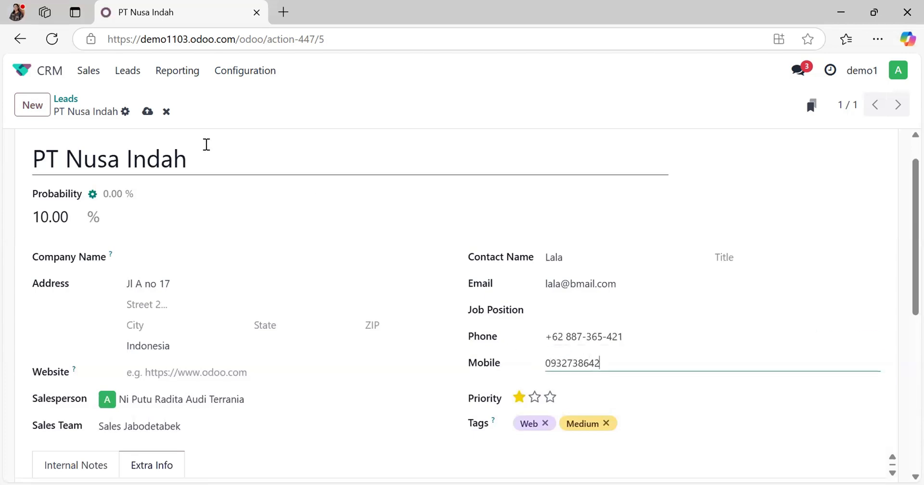
left_click(147, 113)
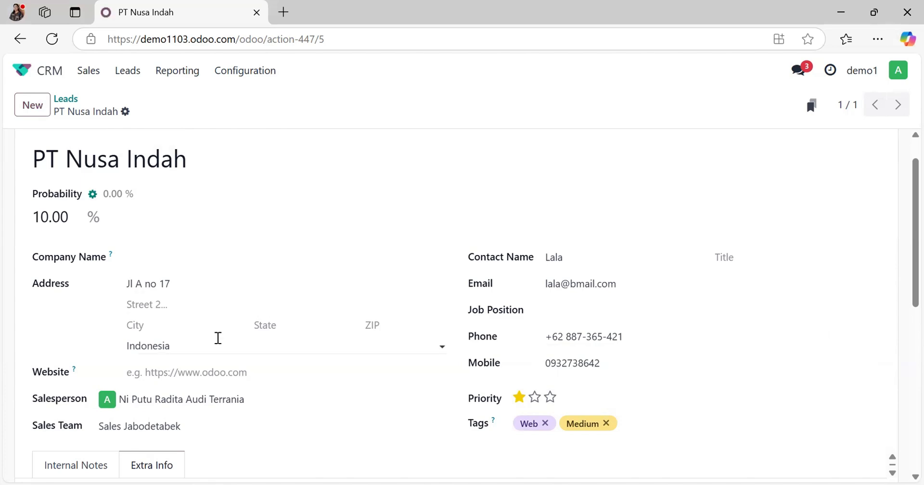
Step: Switch the lead's probability to the automatic value, set it back to 10%, and save
left_click(58, 208)
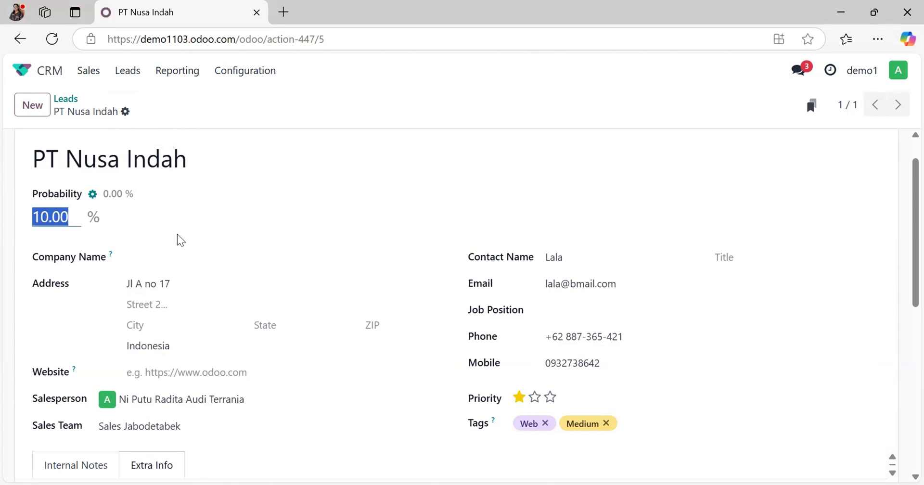
left_click(93, 194)
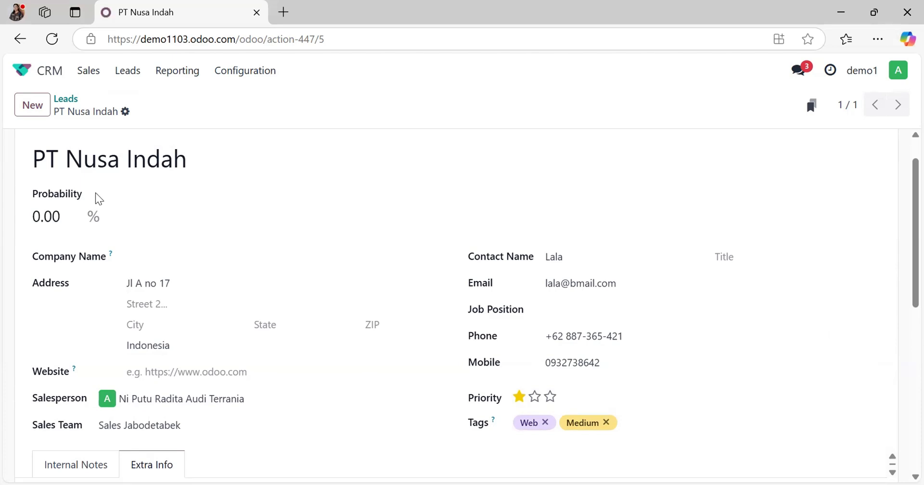
left_click(59, 214)
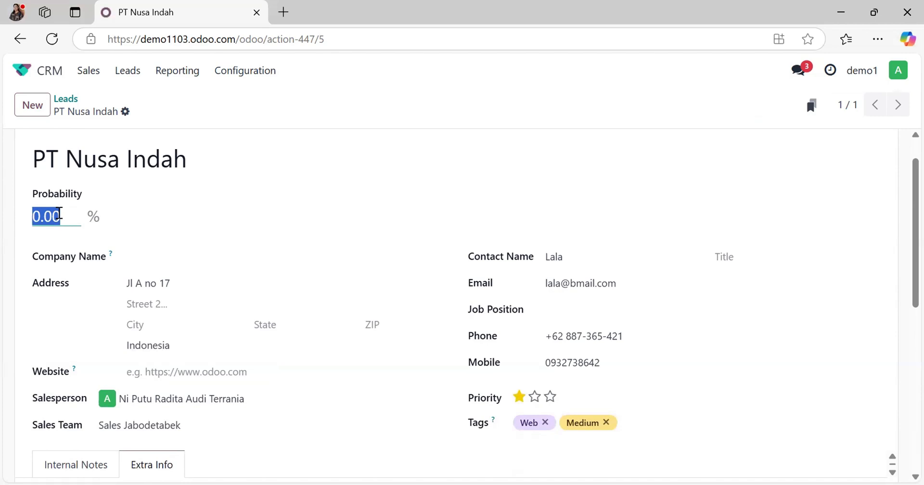
type("10")
left_click(147, 111)
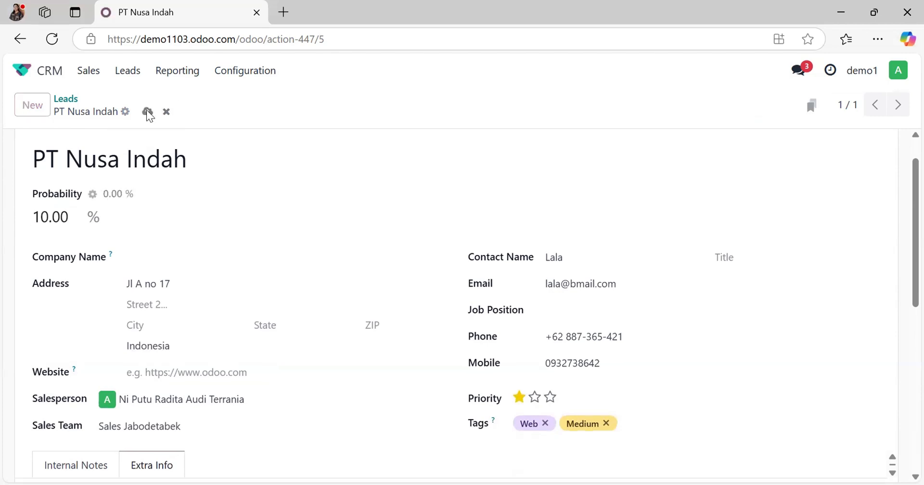
Step: Return to the leads list, start a new lead, and enter the contact's e-mail address
left_click(67, 101)
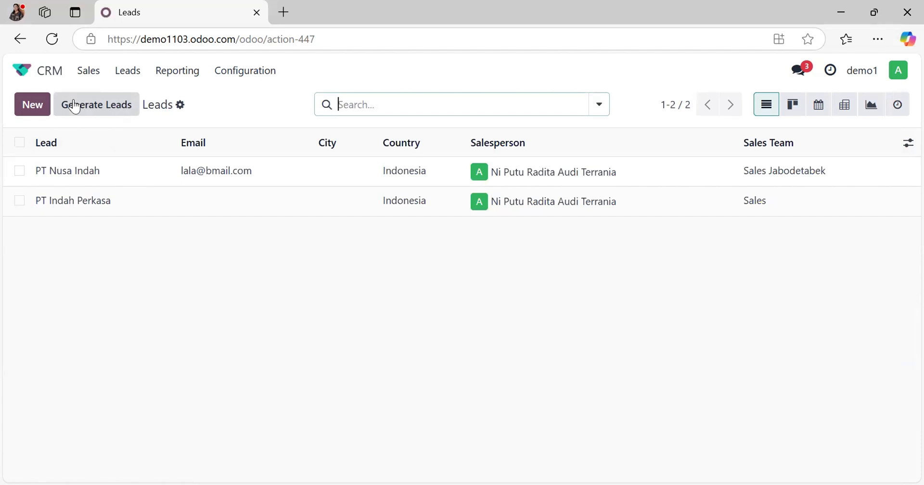
left_click(35, 104)
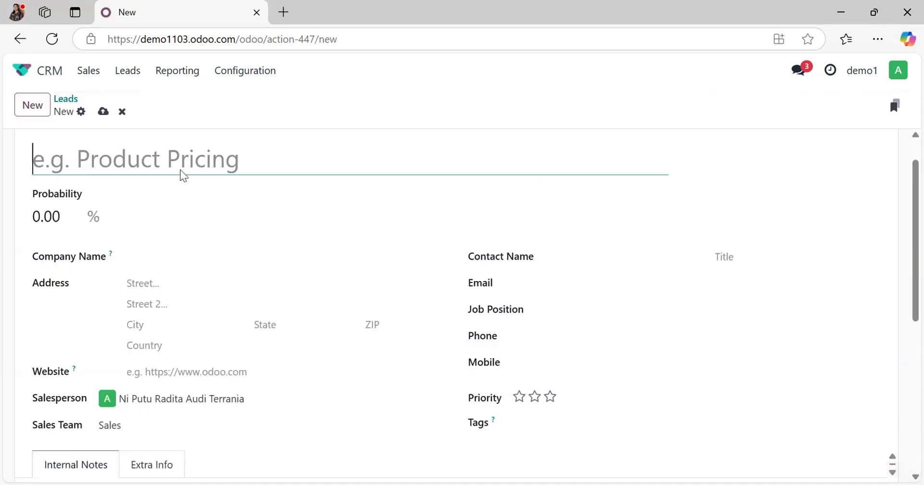
left_click(580, 275)
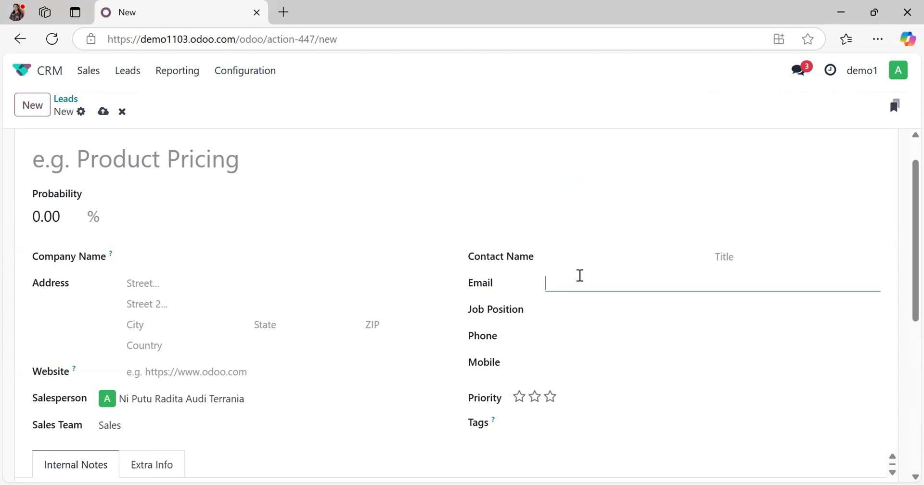
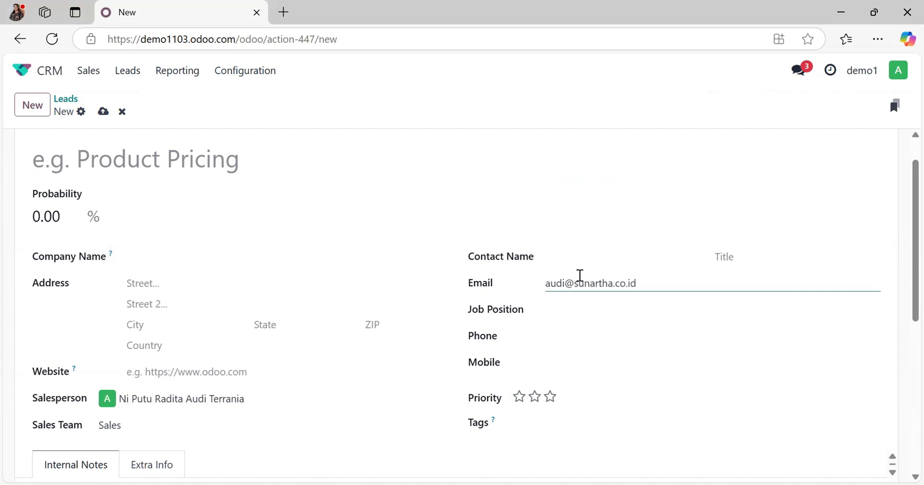
Step: Name the new lead "Leads HP", save it, and enrich it with company data
left_click(100, 158)
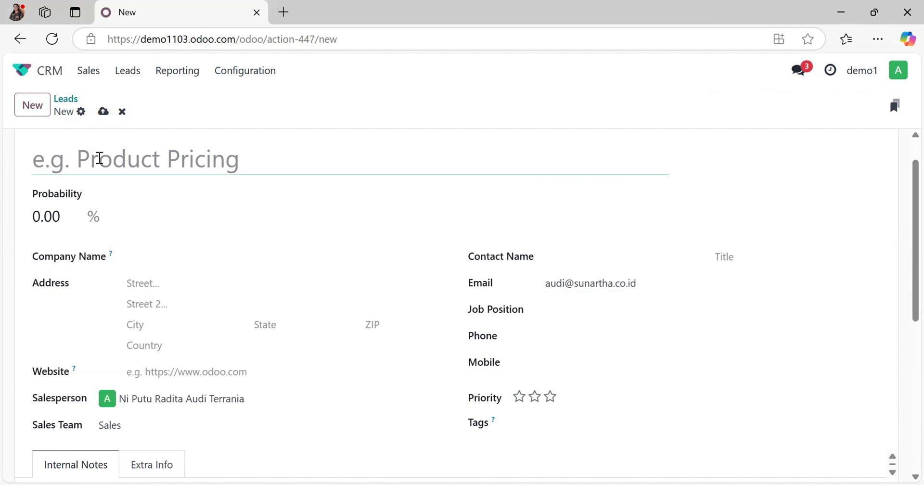
type("Leads HP")
left_click(103, 111)
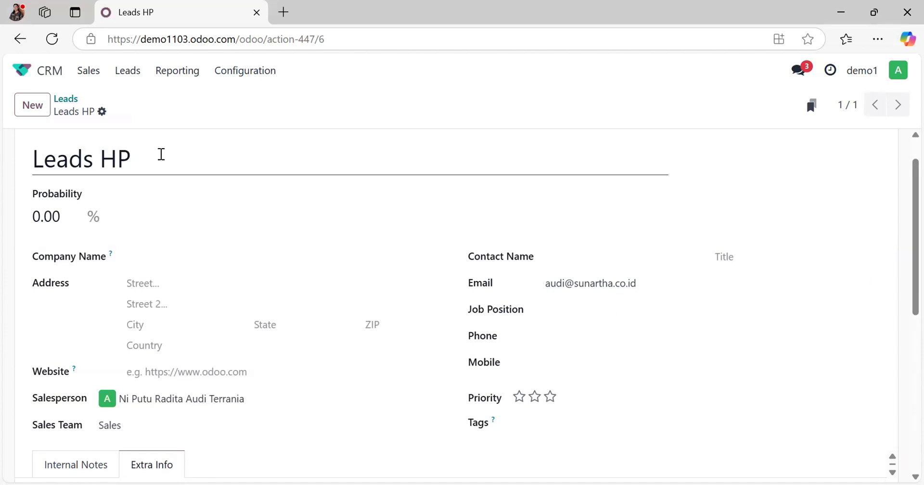
left_click(103, 112)
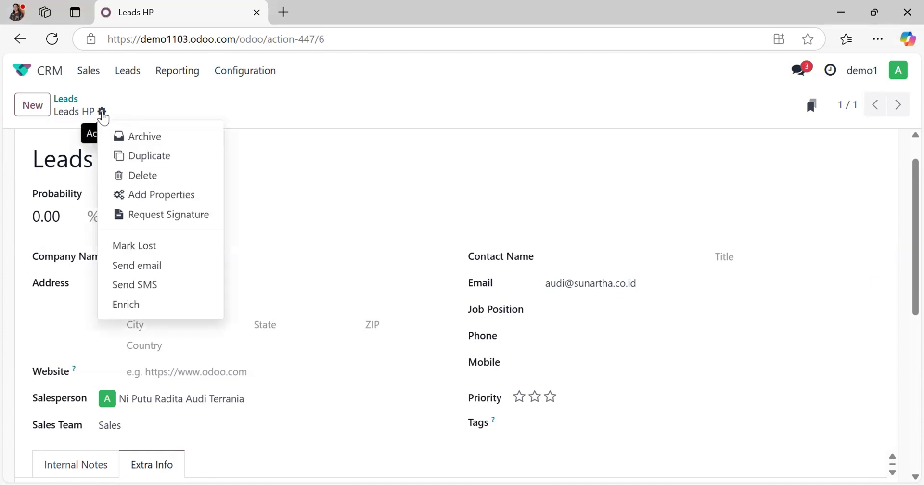
left_click(131, 313)
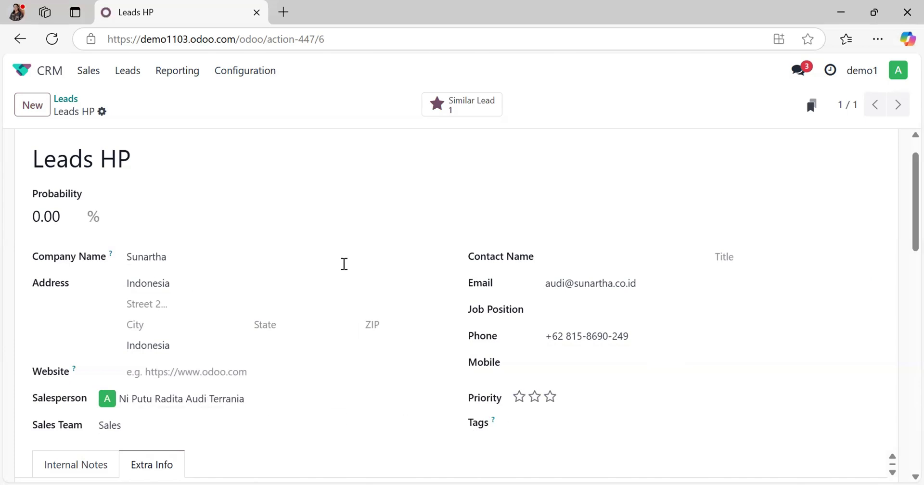
Step: Set the enriched lead's priority to High and tag it with Phone
left_click(535, 398)
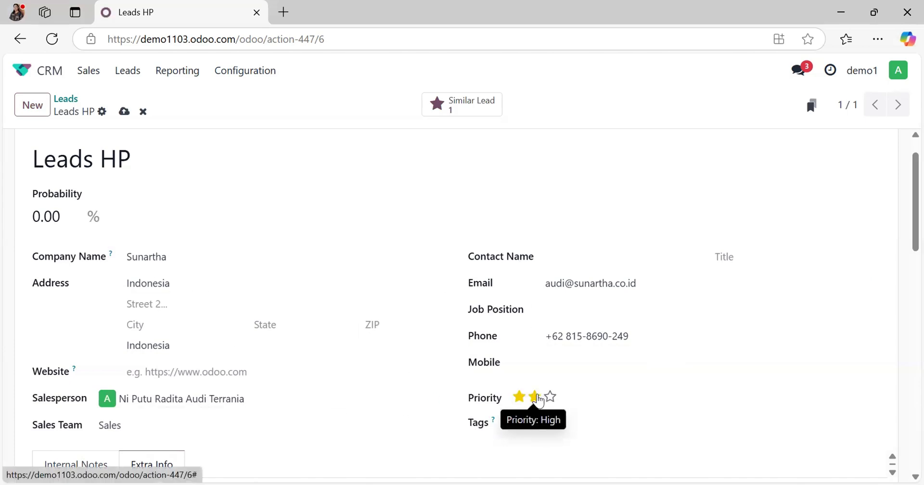
left_click(579, 427)
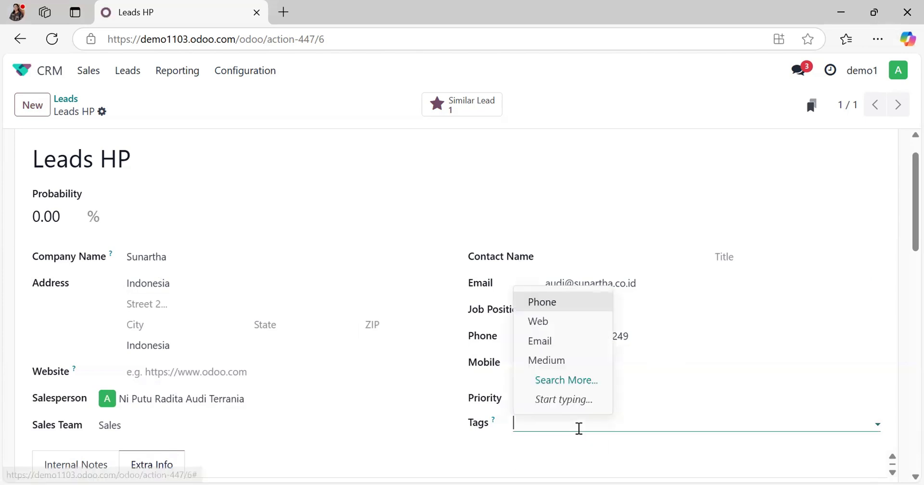
left_click(563, 313)
Step: Rename the lead "Leads Sunartha", set its probability to 30%, and save
left_click(176, 160)
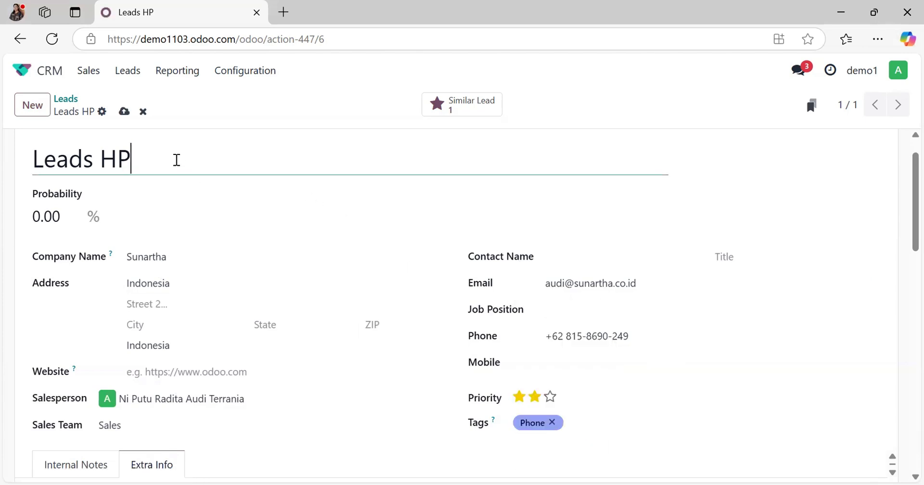
key("ctrl+a")
type("Leads Sunartha")
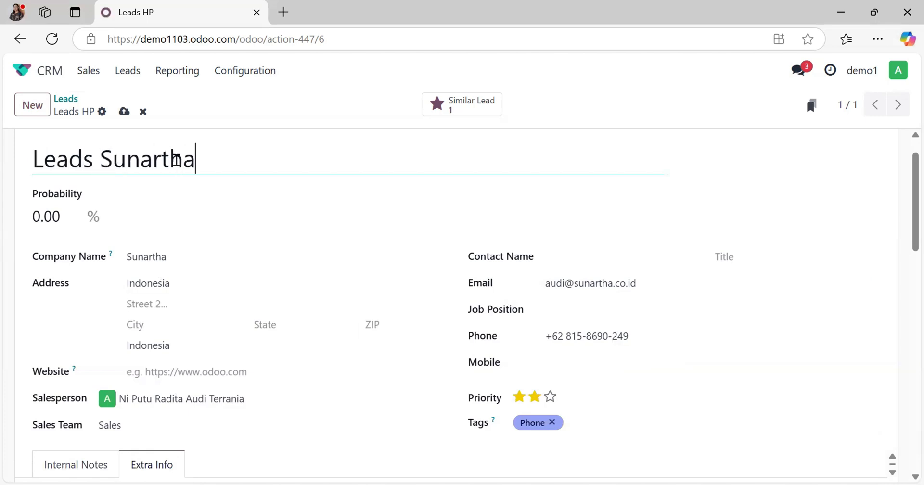
left_click(50, 212)
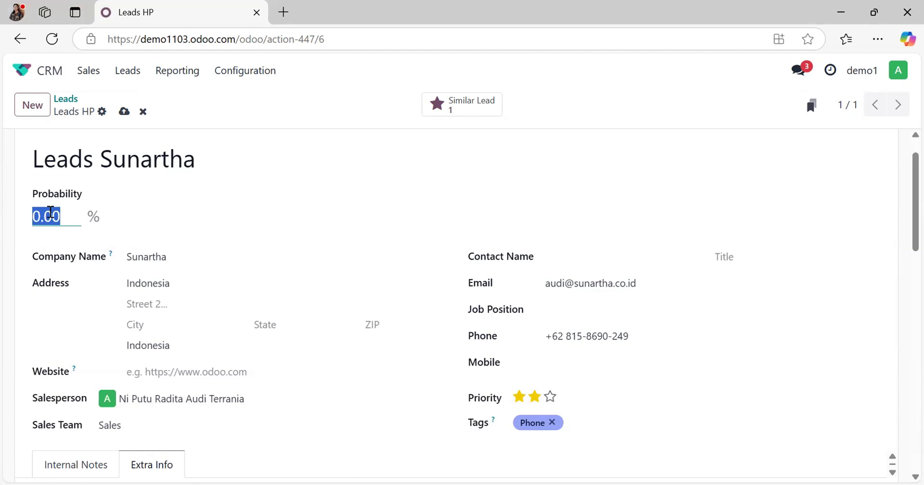
type("30")
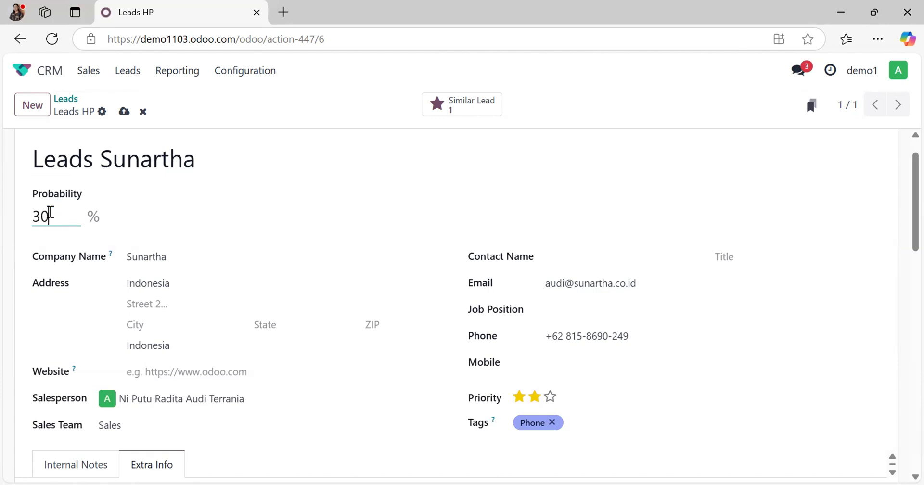
left_click(124, 114)
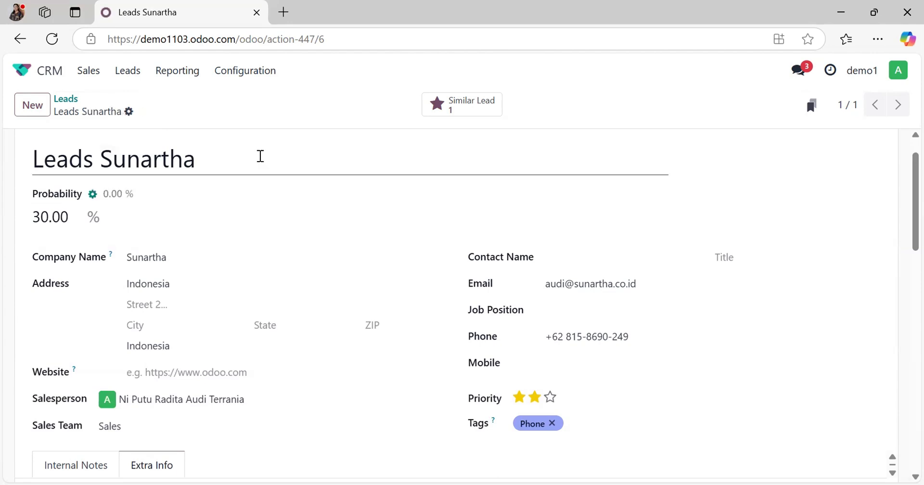
Step: From the leads list, start a lead generation request for 2 leads of the type Companies
left_click(71, 102)
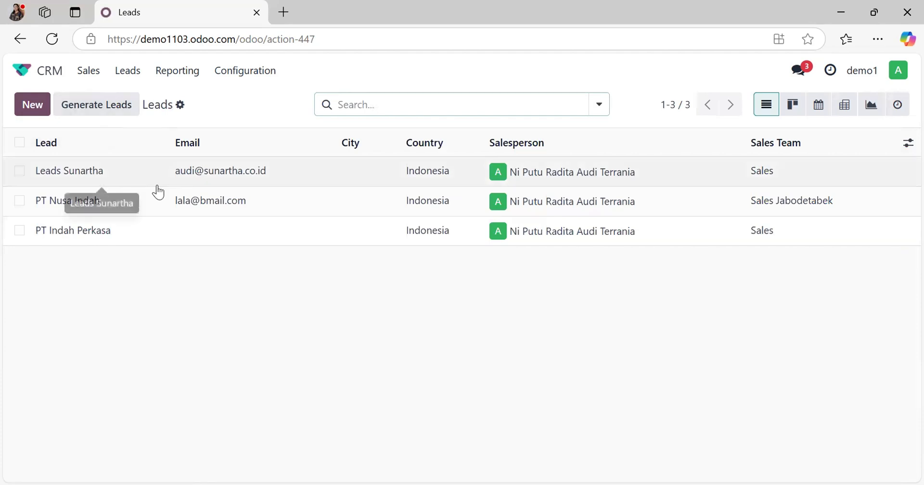
left_click(109, 114)
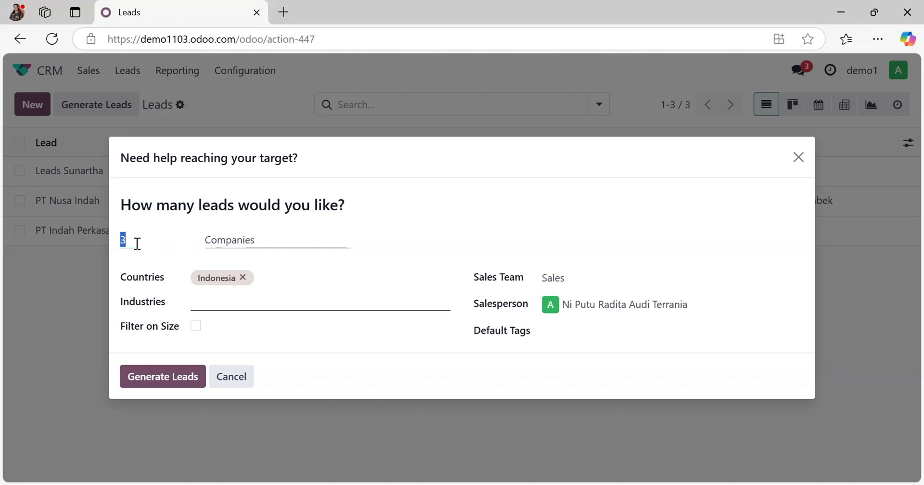
type("4")
key("BackSpace")
type("2")
left_click(297, 240)
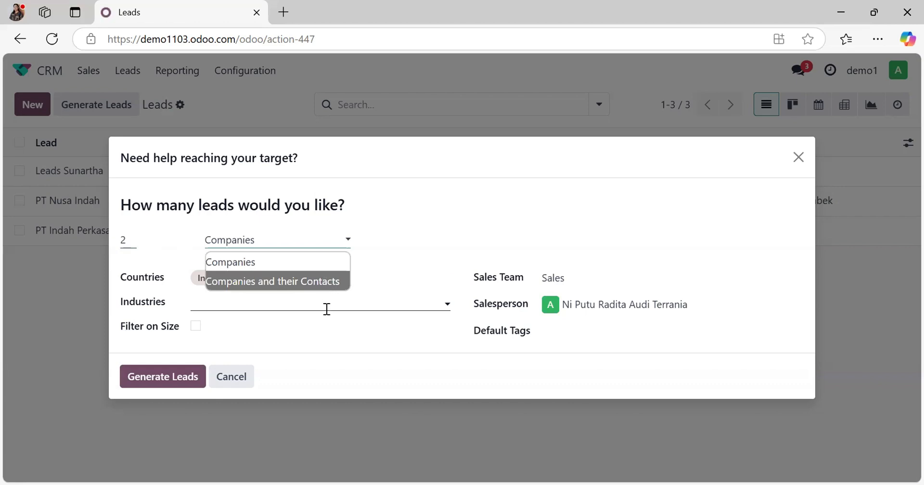
left_click(253, 278)
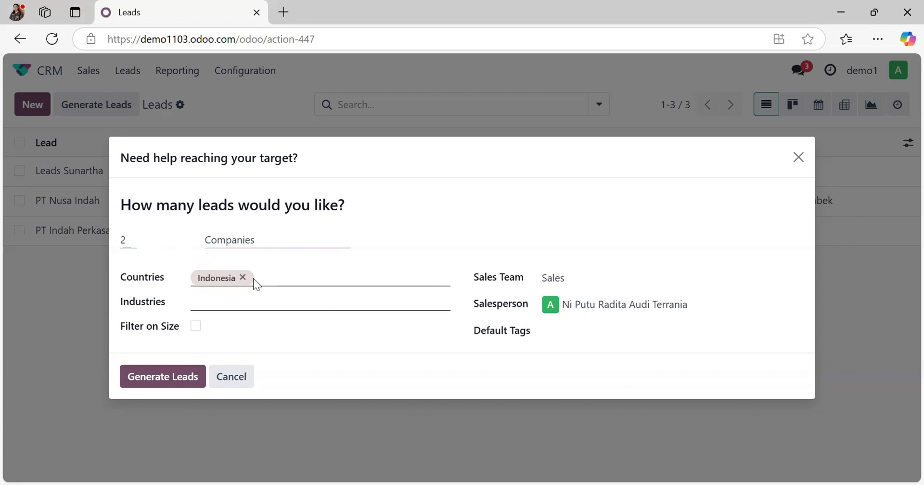
Step: Limit the request to the Banks & Insurance industry, and try the company size filter before turning it off
left_click(282, 301)
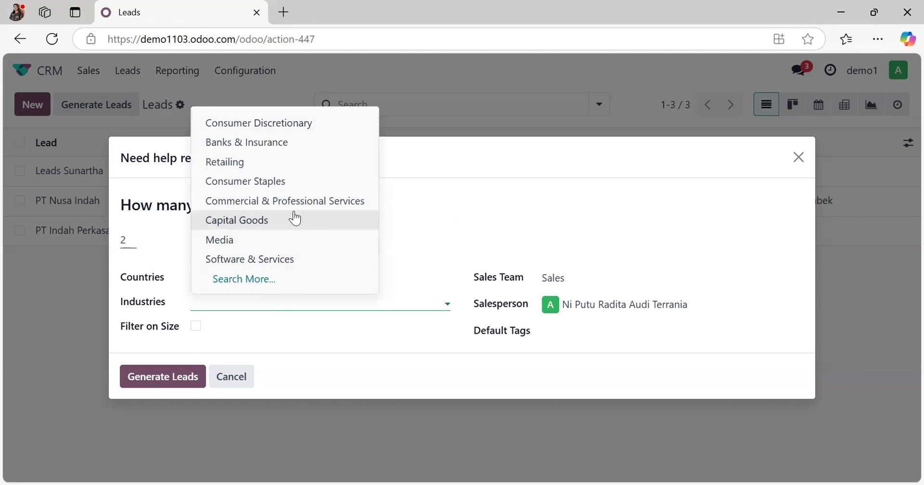
left_click(279, 143)
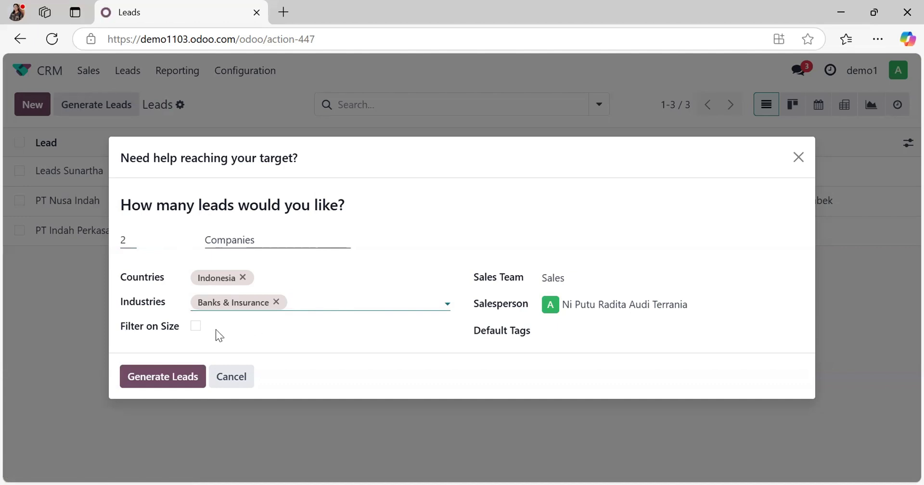
left_click(196, 326)
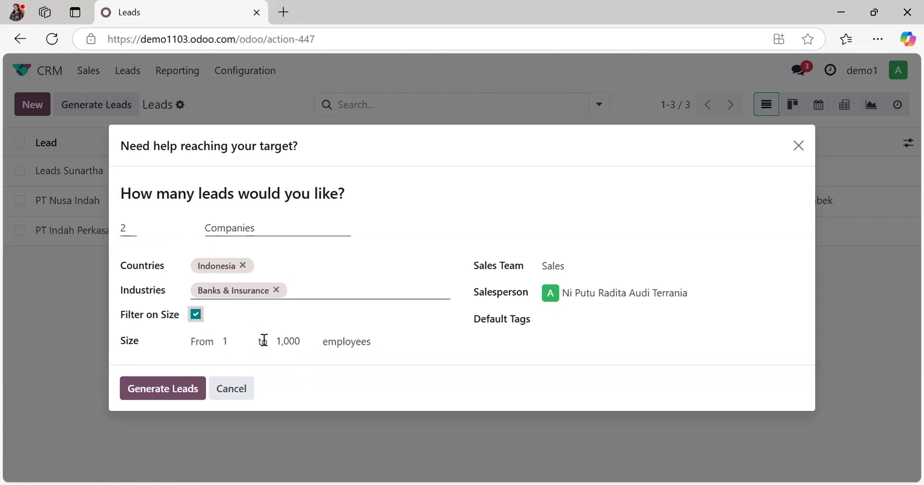
left_click(194, 320)
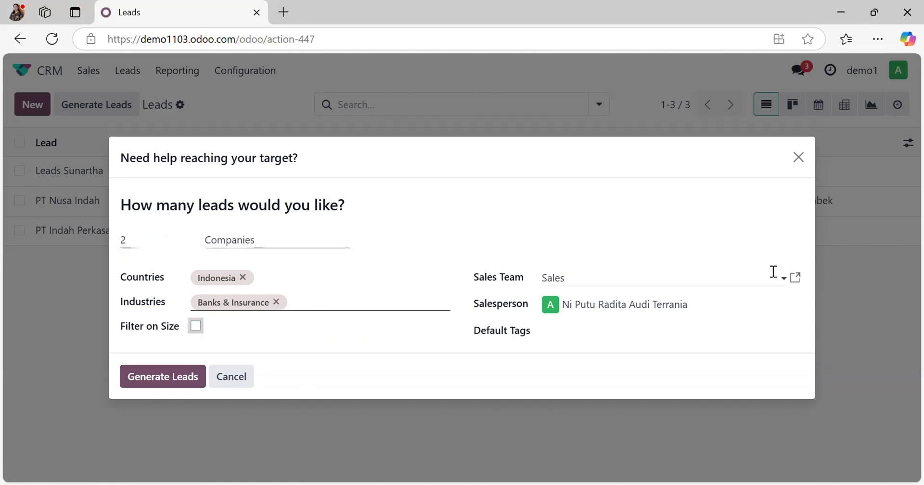
Step: Assign the lead request to the Sales Jabodetabek team with the default tag Mining, and generate the leads
left_click(610, 275)
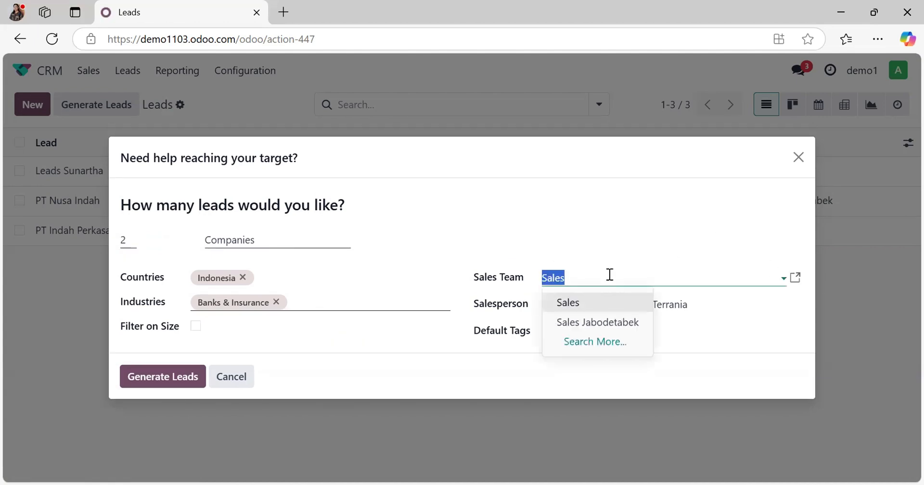
left_click(598, 332)
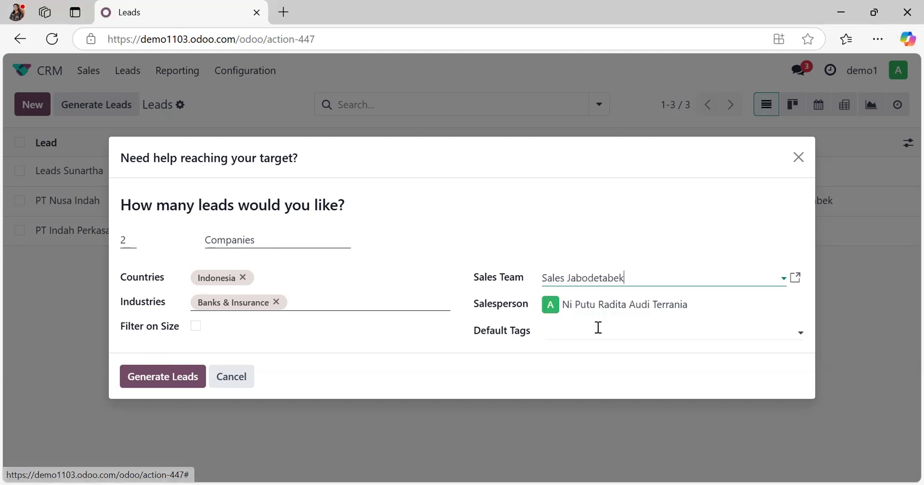
left_click(668, 337)
type("Mini")
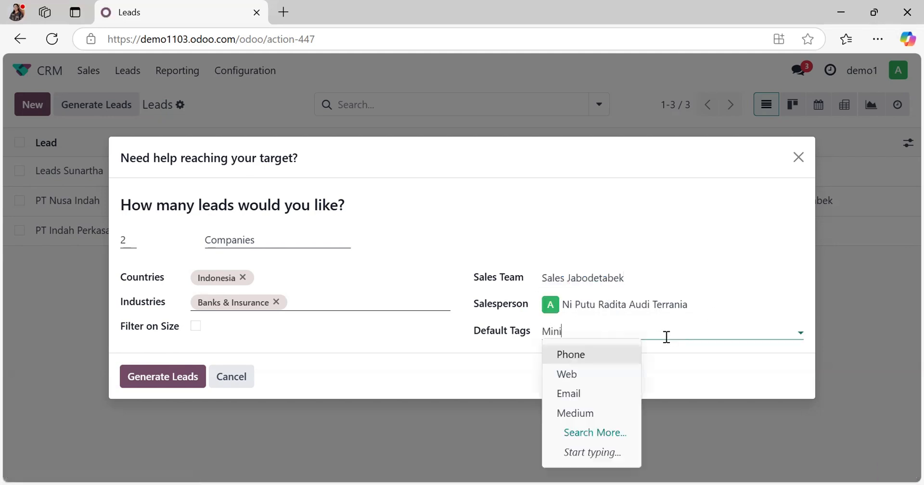
type("ng")
left_click(621, 360)
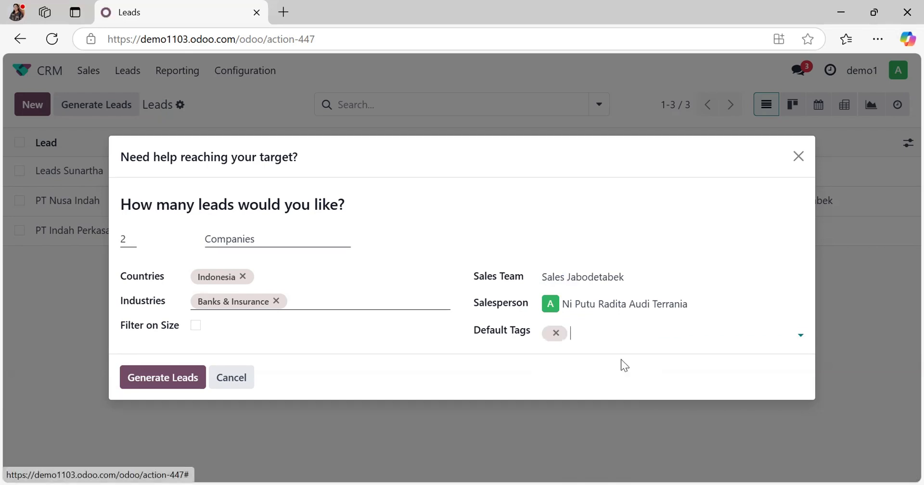
left_click(167, 376)
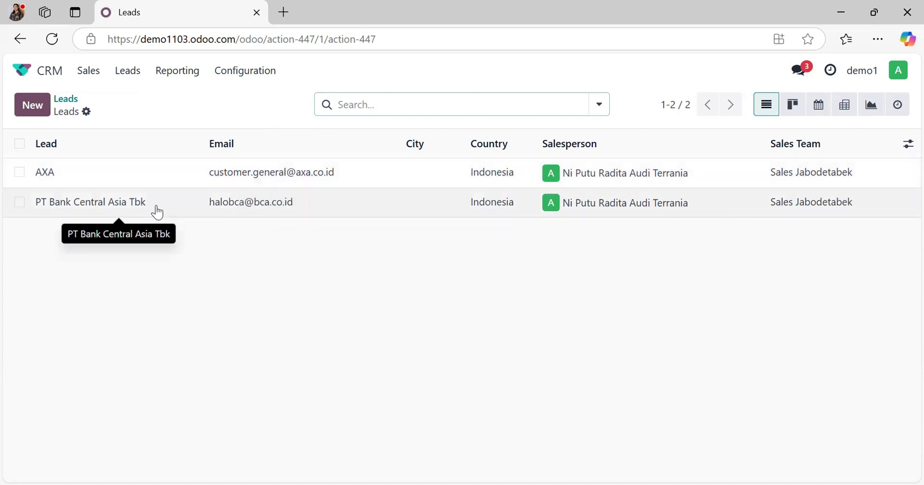
Step: Open the generated PT Bank Central Asia Tbk lead and set its probability to 30% and its priority to two stars
left_click(192, 208)
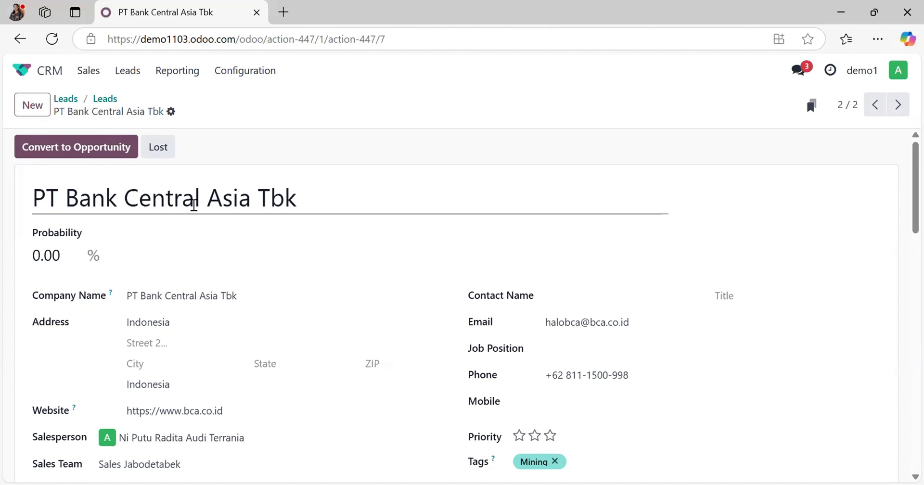
left_click(47, 251)
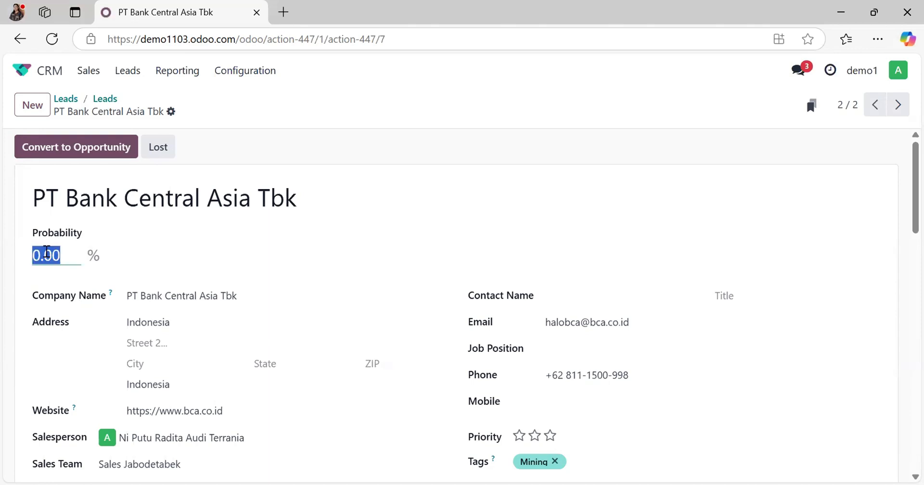
type("30")
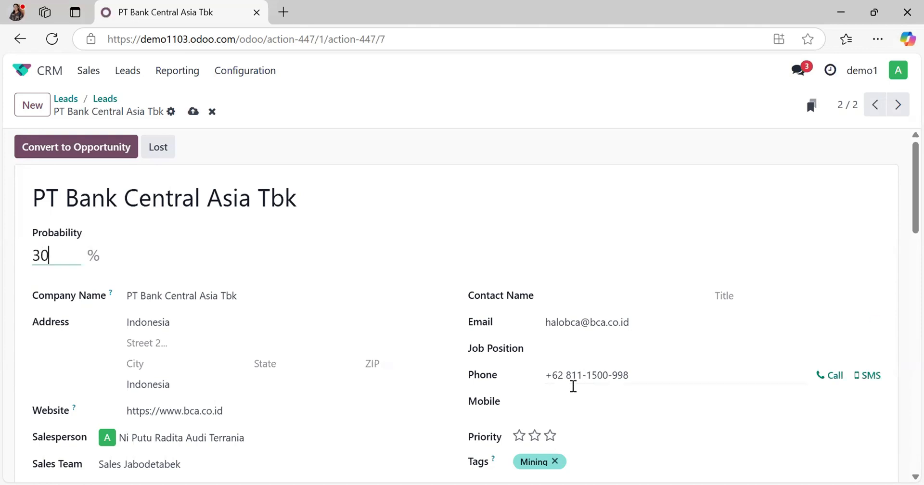
left_click(534, 437)
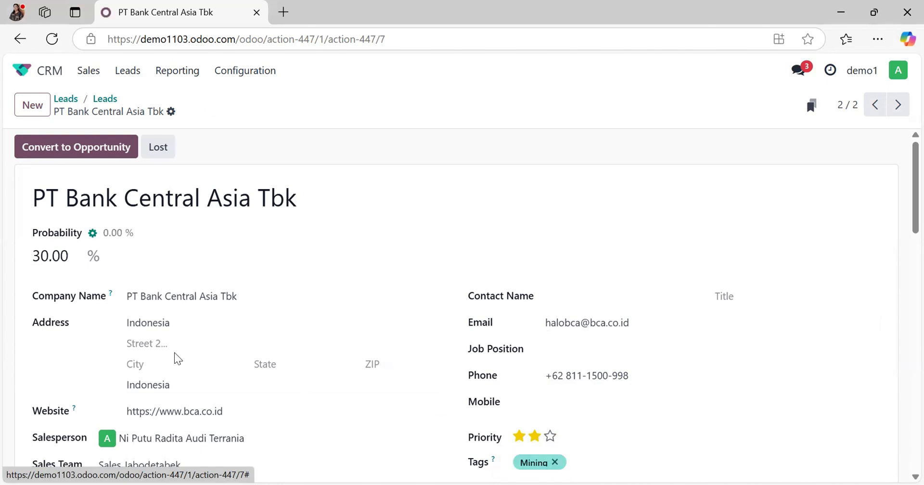
Step: Add the internal note "Convert Opportunity" to the PT Bank Central Asia Tbk lead and save it
scroll(175, 354, "down", 1)
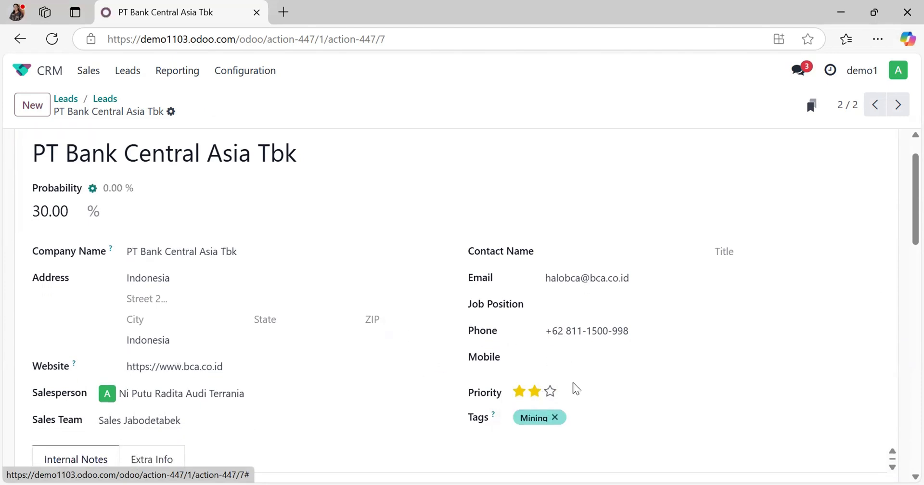
scroll(311, 335, "down", 2)
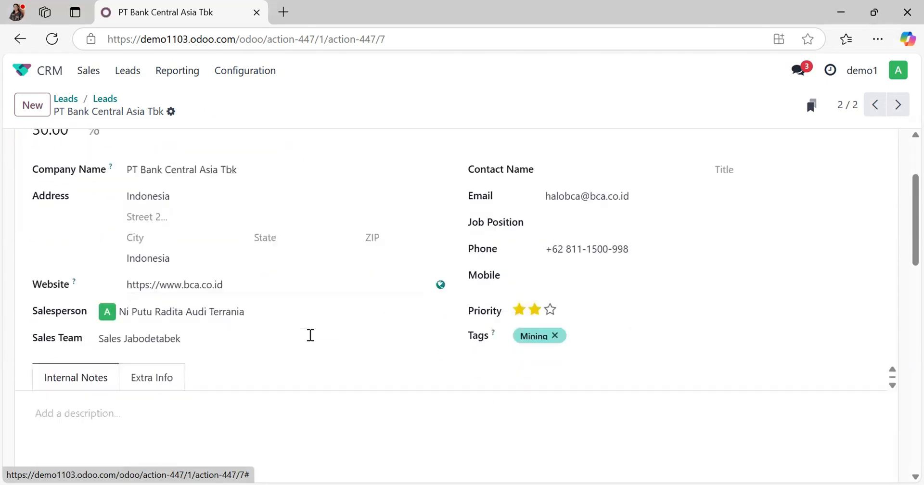
left_click(142, 434)
type("Convert Opportunity")
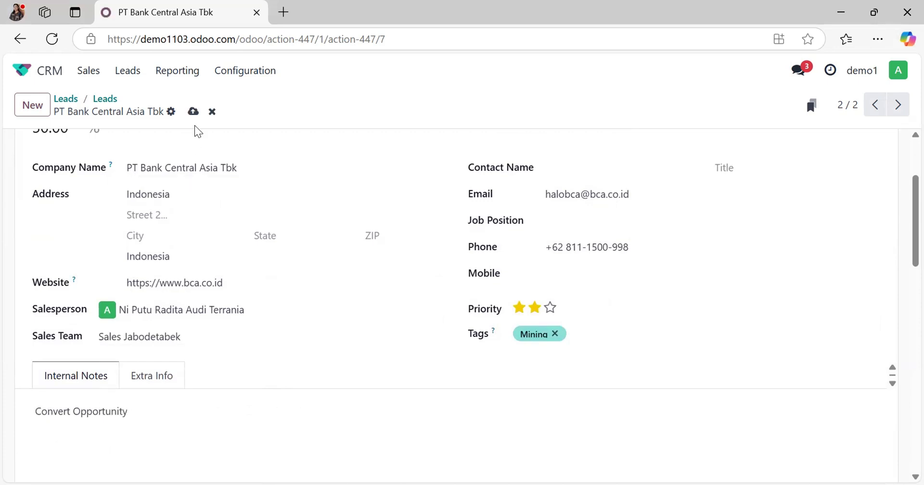
scroll(176, 201, "up", 3)
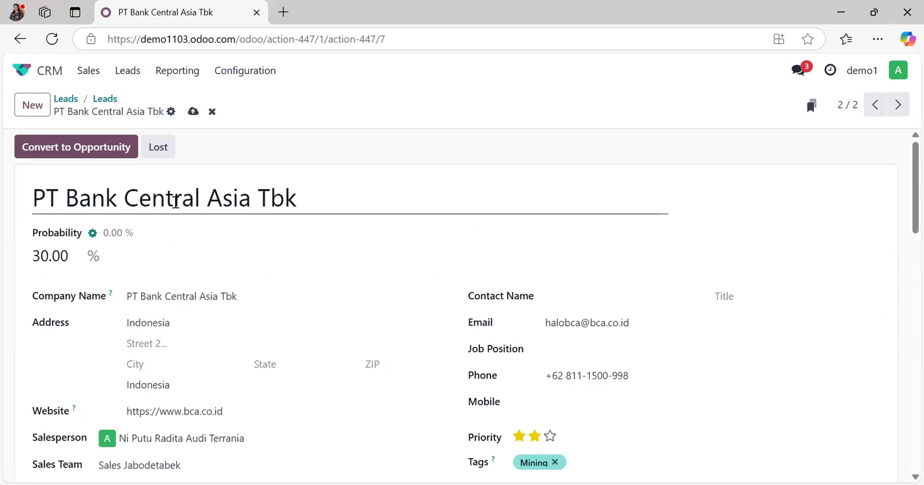
left_click(193, 112)
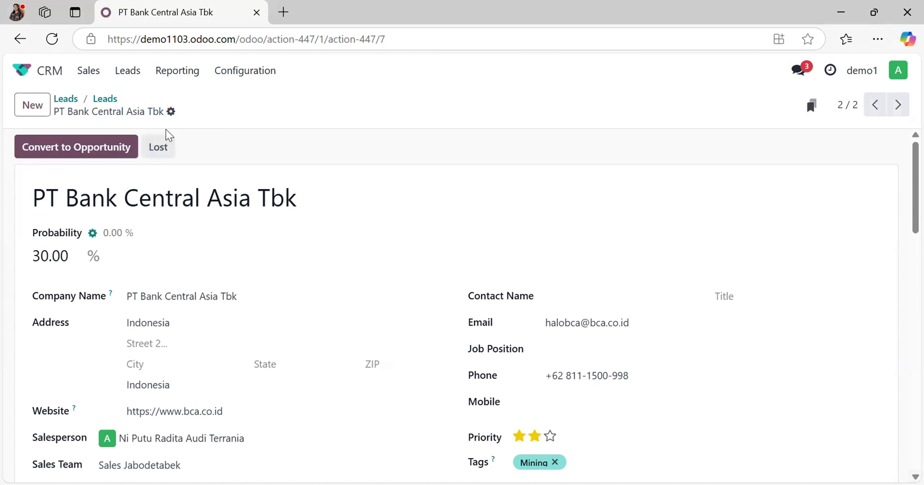
Step: Convert the lead to an opportunity for the Sales Jabodetabek team, creating a new customer
left_click(118, 144)
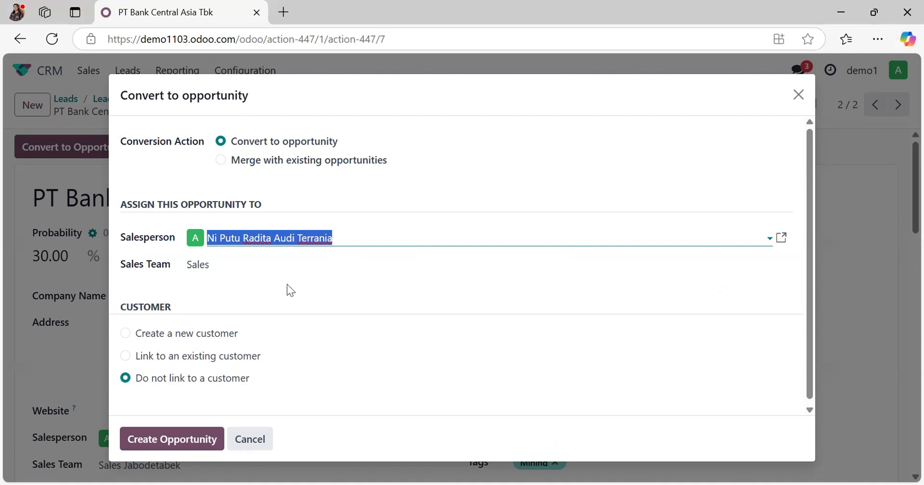
left_click(233, 263)
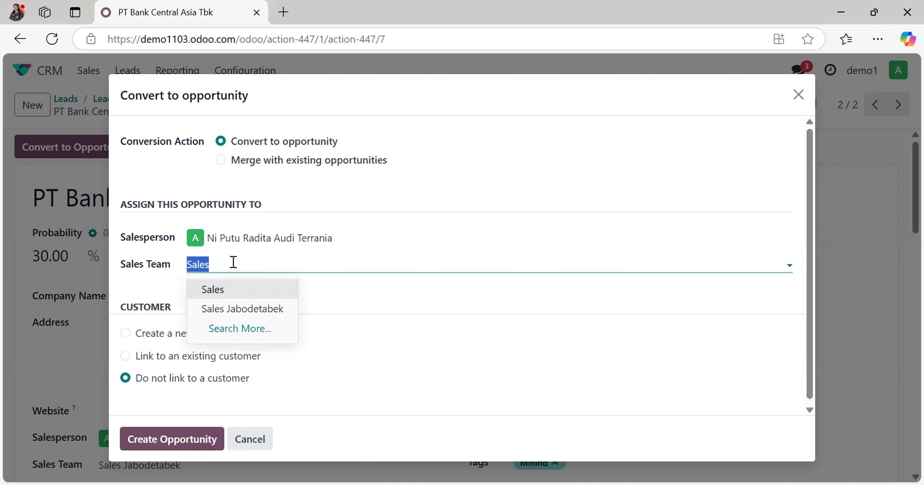
left_click(235, 307)
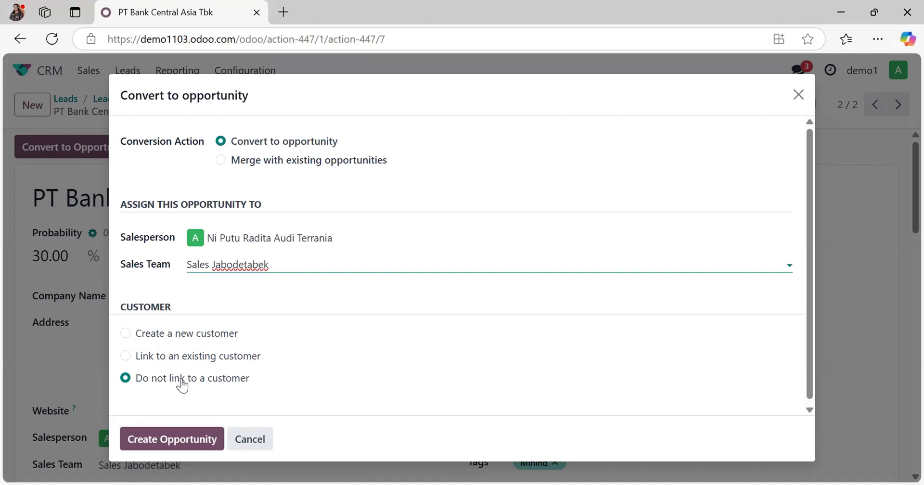
left_click(185, 342)
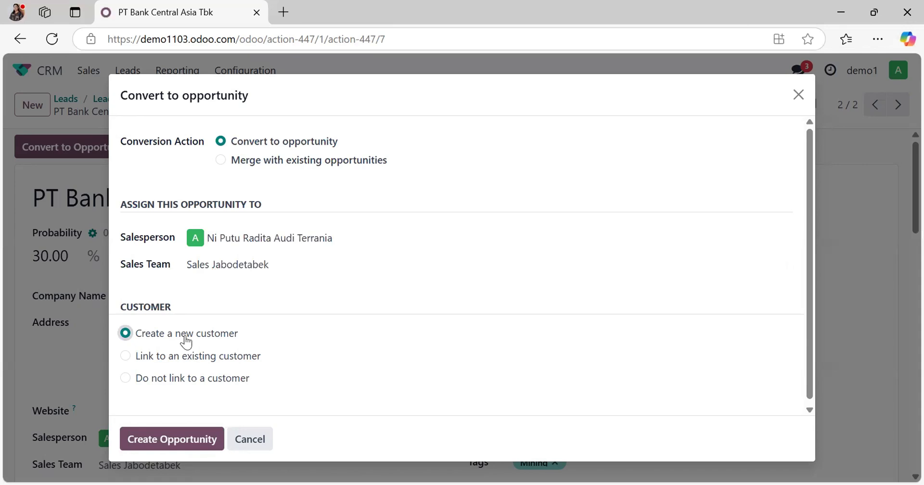
left_click(170, 438)
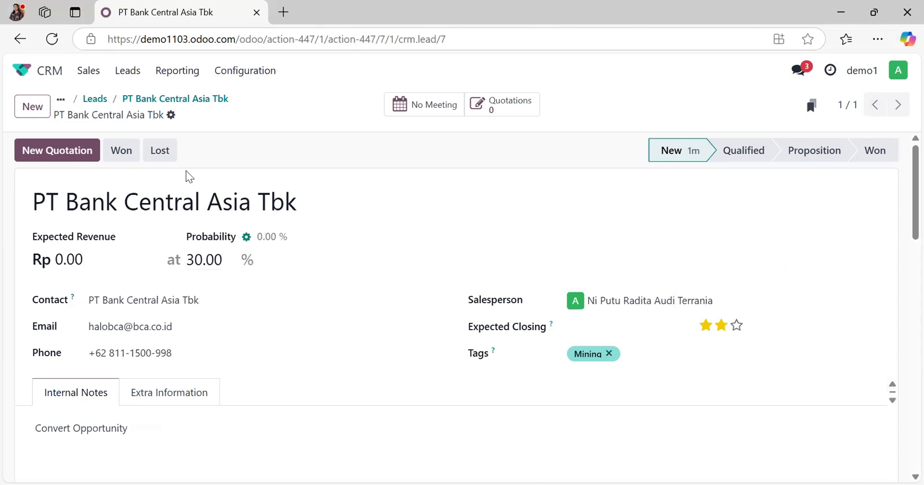
Step: Open the PT Bank Central Asia Tbk opportunity from My Pipeline and set its expected revenue to Rp 50,000,000
left_click(88, 72)
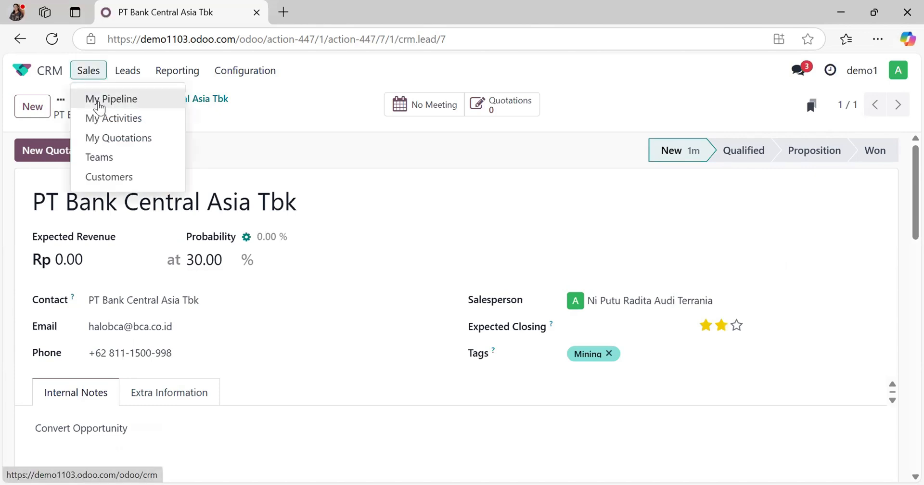
left_click(98, 100)
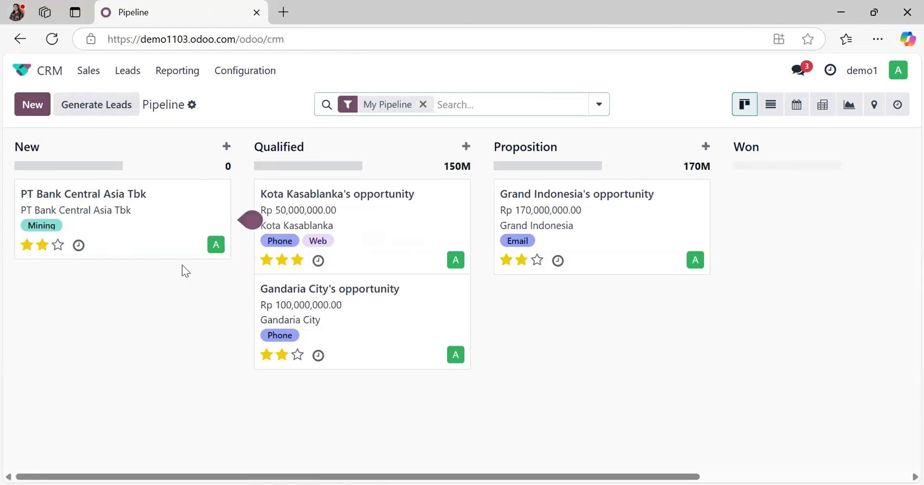
left_click(144, 214)
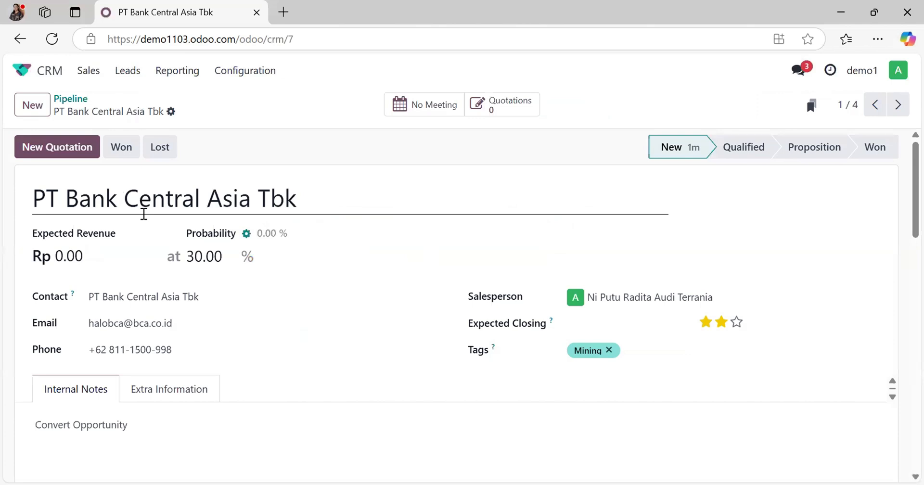
left_click(84, 254)
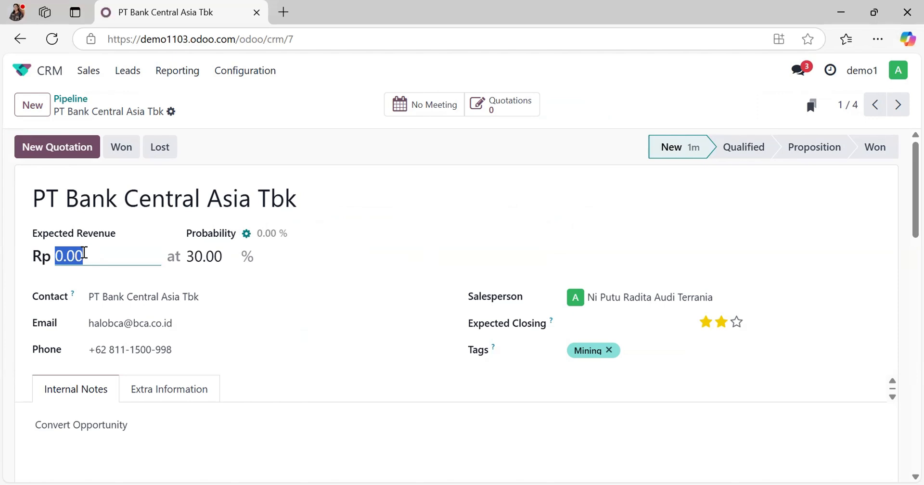
type("50000000")
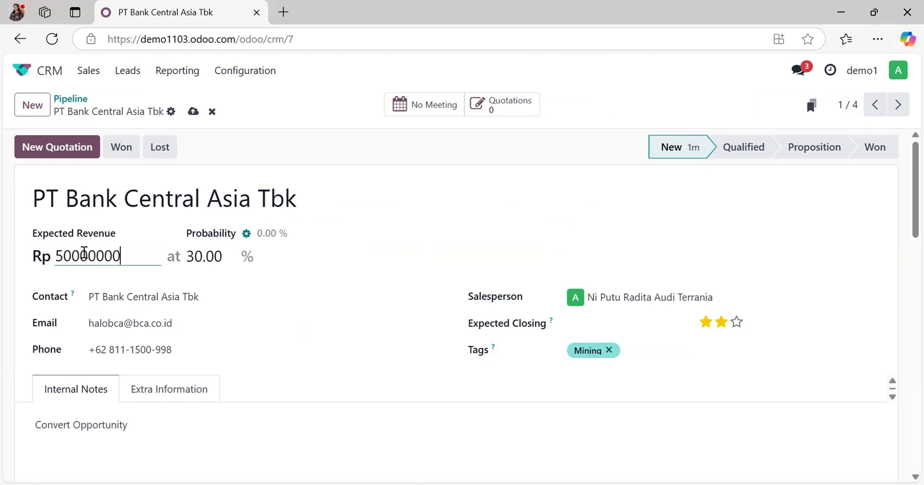
Step: Set the opportunity's expected closing date to 12/07/2024 and save
left_click(615, 324)
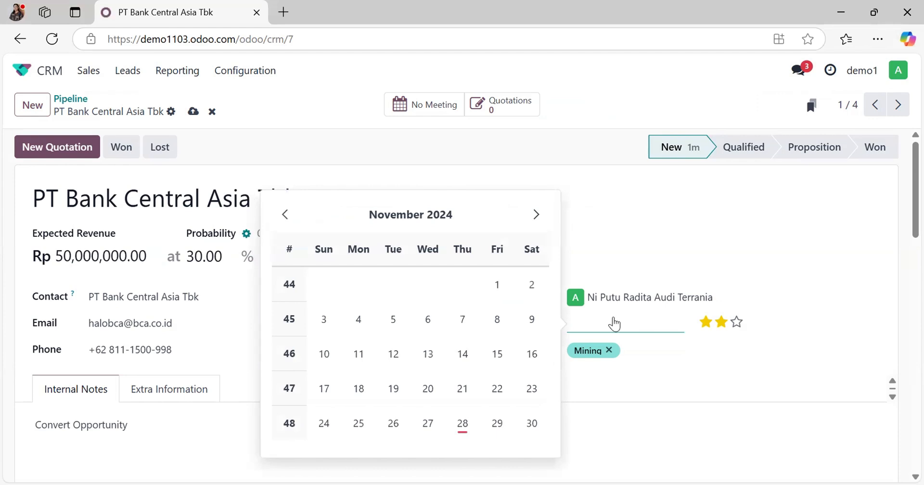
left_click(535, 227)
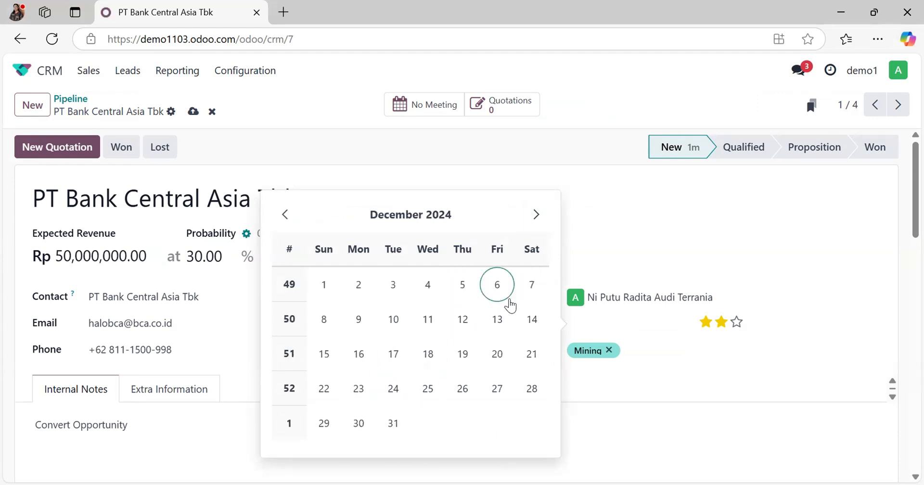
left_click(534, 288)
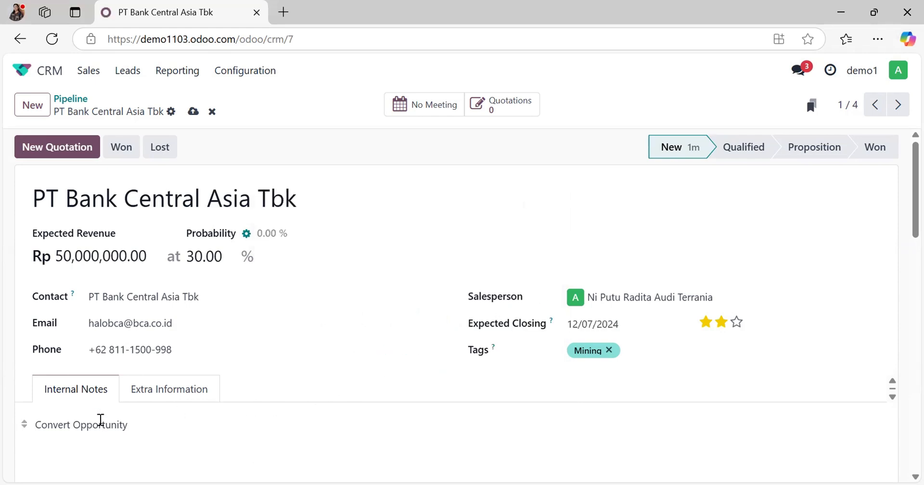
left_click(193, 111)
Step: Enter the contact's name in the opportunity's extra information
left_click(178, 391)
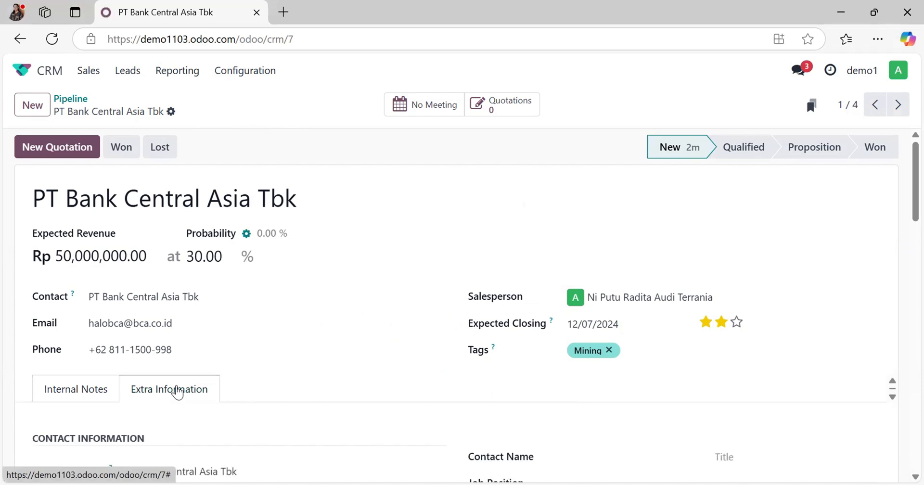
scroll(177, 388, "down", 2)
scroll(373, 400, "down", 3)
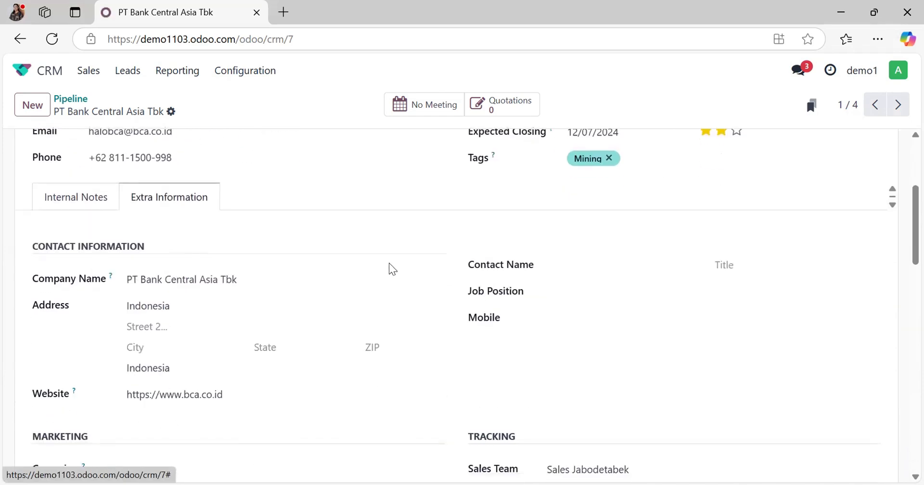
left_click(605, 256)
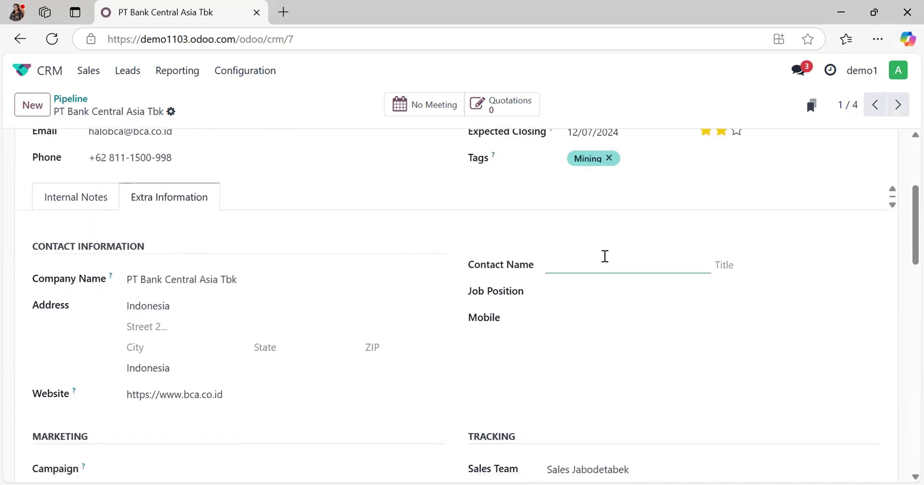
type("Puput")
Step: Set the contact's job position to Branch Manager and enter the contact's mobile number
left_click(598, 299)
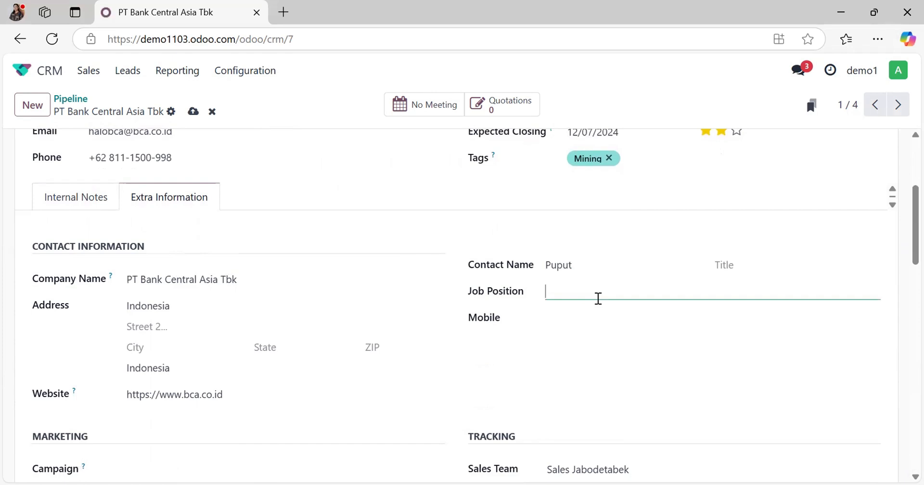
type("Branch Manager")
left_click(580, 324)
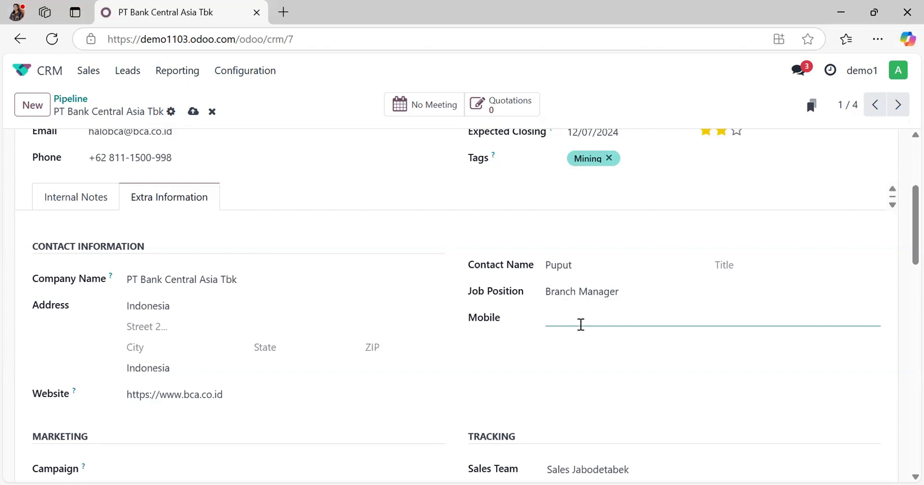
left_click(574, 374)
Step: Go through the opportunity's marketing and tracking details, leaving them as they are, and save the record
scroll(435, 403, "down", 3)
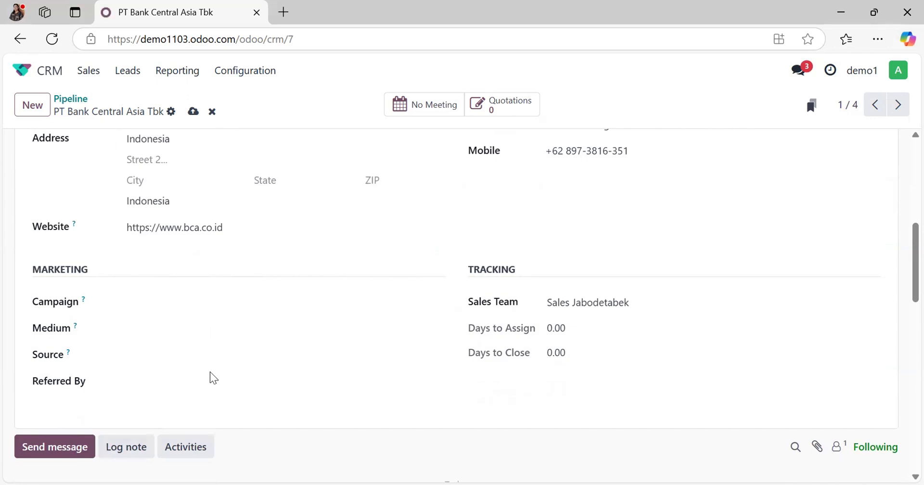
left_click(129, 378)
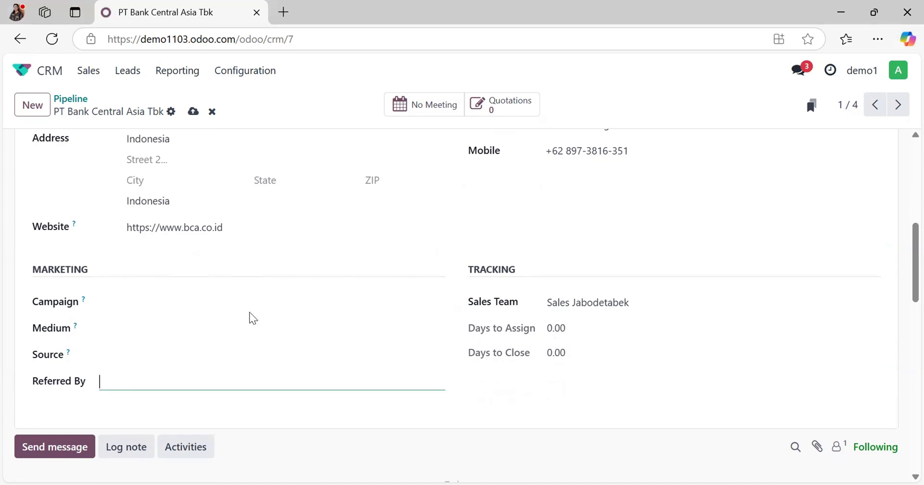
scroll(249, 314, "up", 10)
left_click(192, 113)
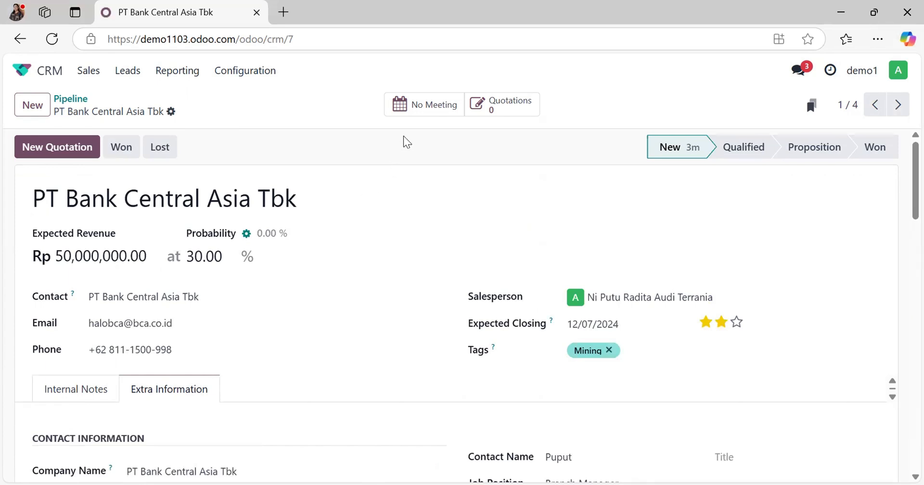
Step: Schedule a new meeting for the opportunity on 11/29/2024 from 10:00 to 11:00
left_click(417, 119)
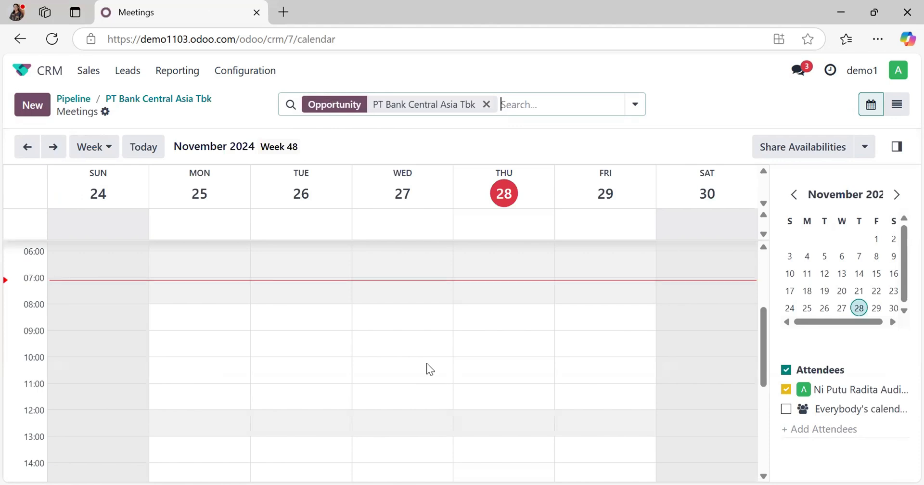
left_click(593, 355)
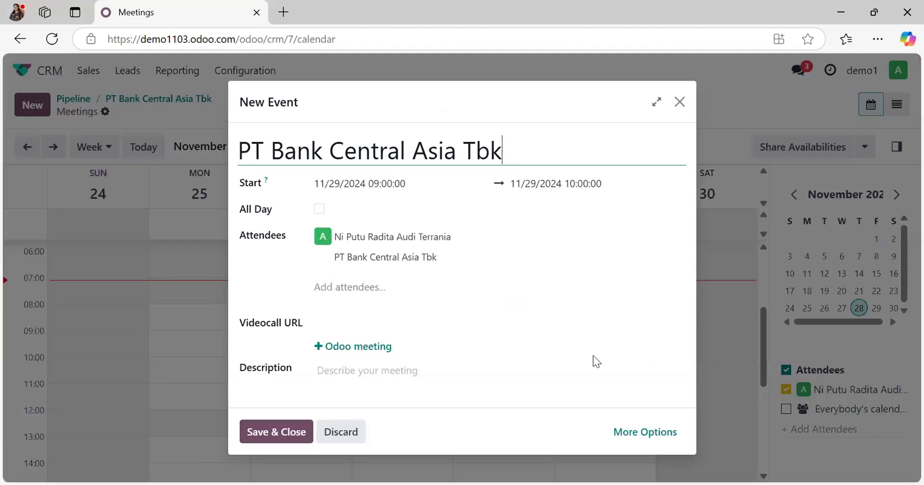
left_click(402, 188)
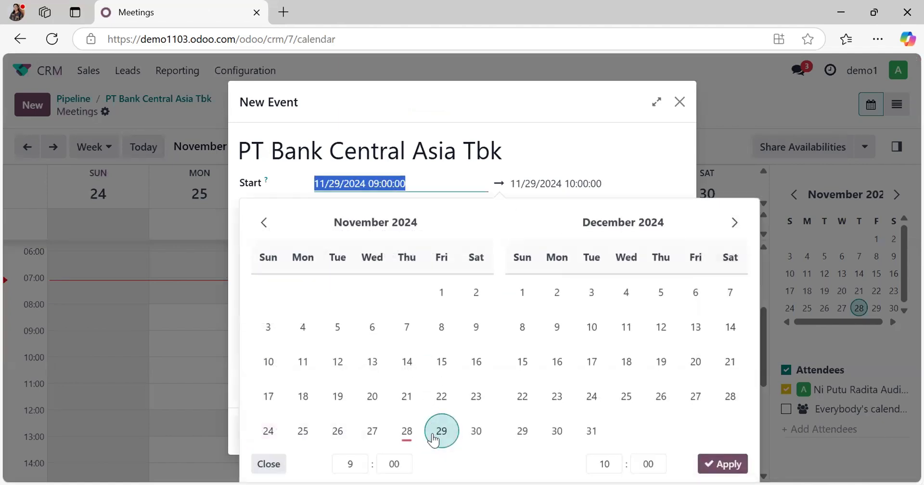
left_click(436, 183)
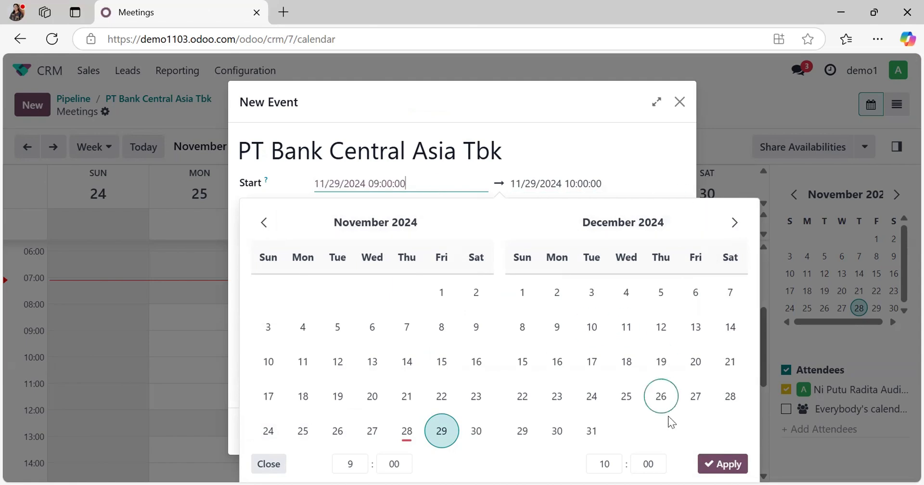
left_click(348, 464)
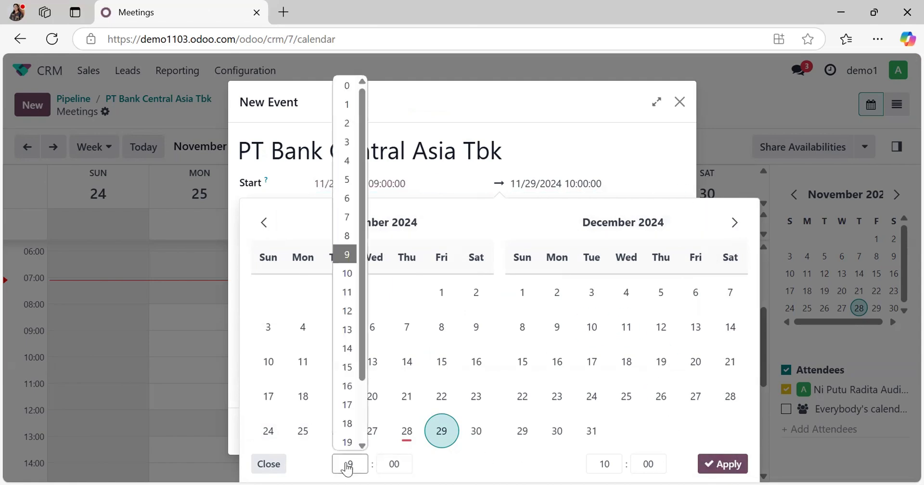
left_click(348, 284)
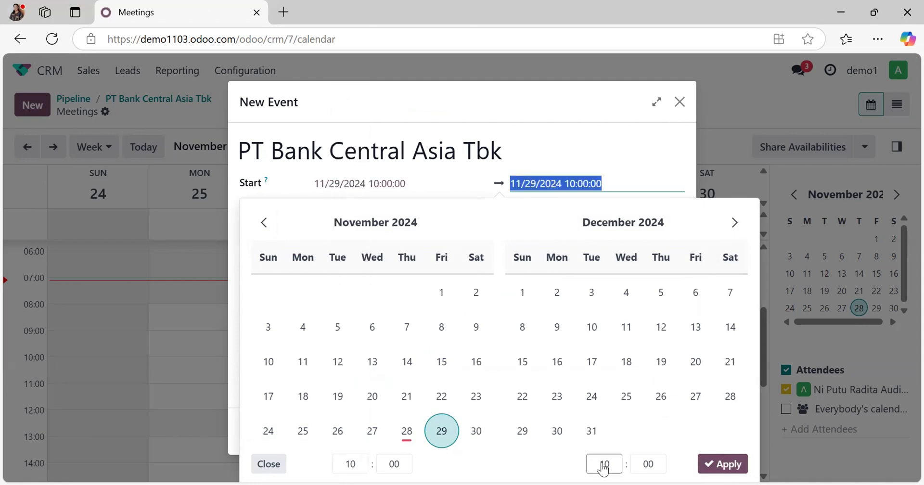
left_click(603, 465)
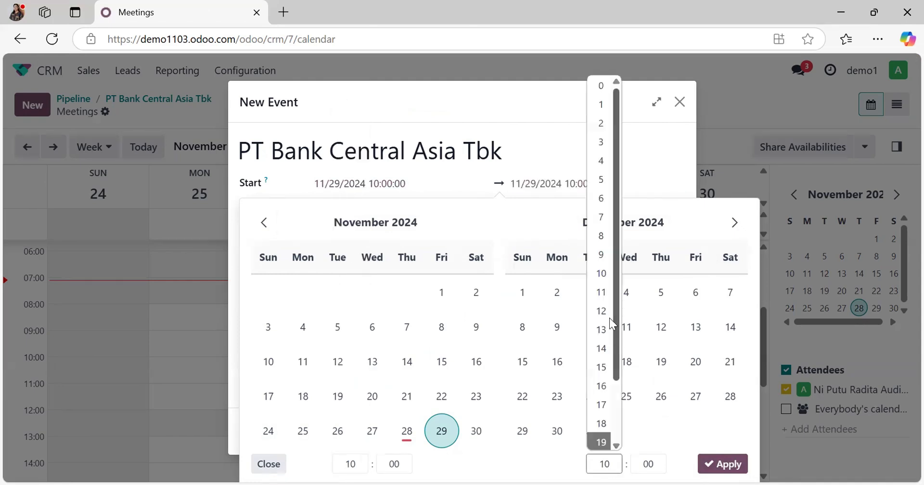
left_click(601, 293)
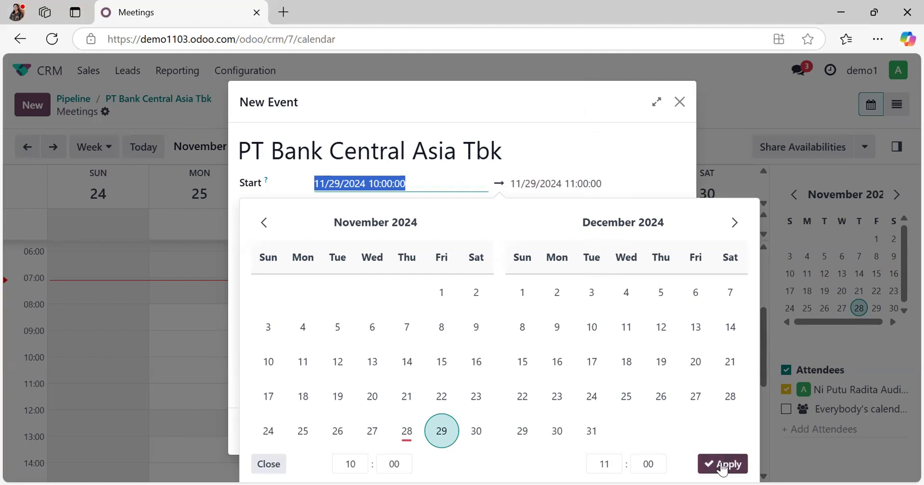
left_click(722, 465)
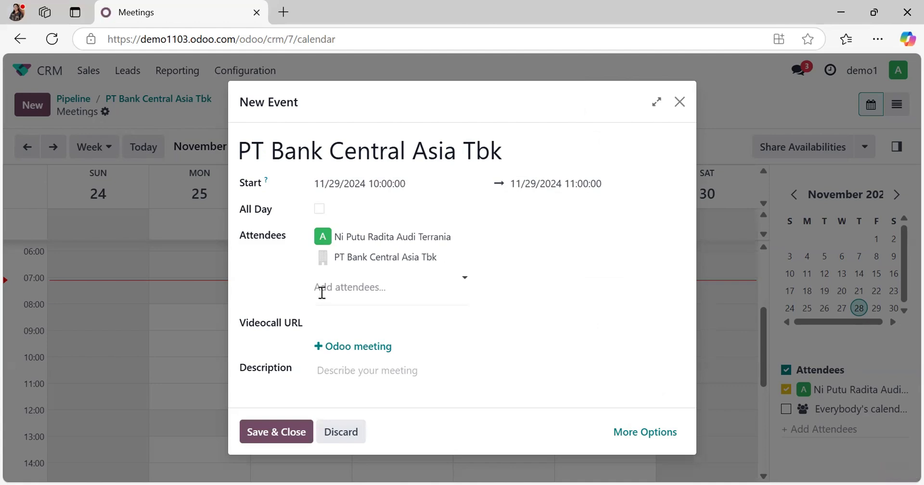
left_click(359, 297)
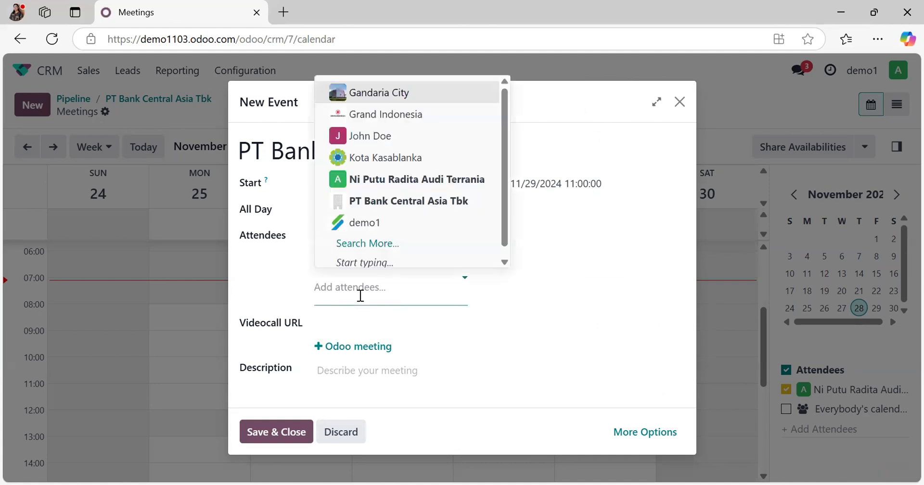
left_click(426, 188)
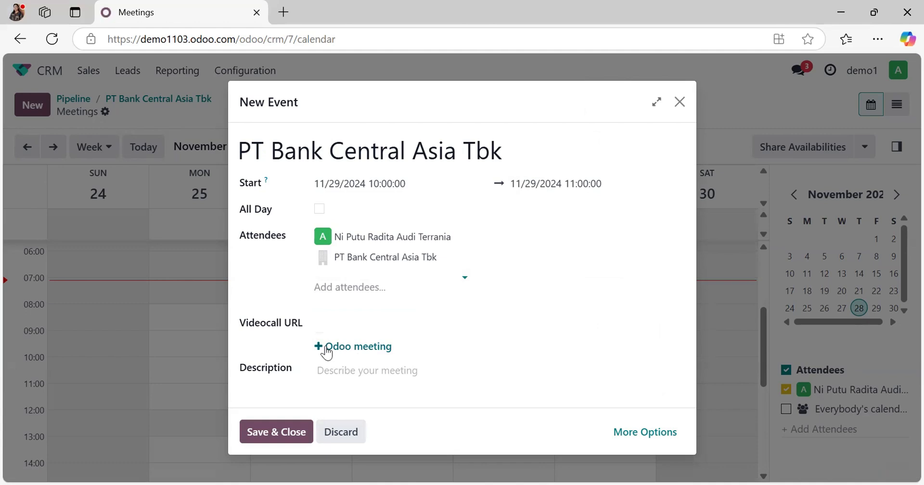
left_click(349, 321)
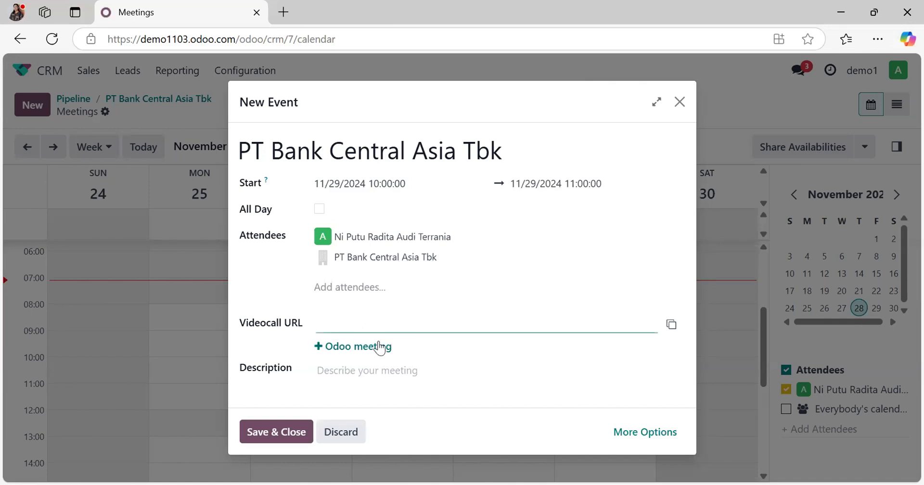
Step: Enter "Dear All," and "First Meeting Odoo" on separate lines as the meeting's description and save the event
left_click(346, 370)
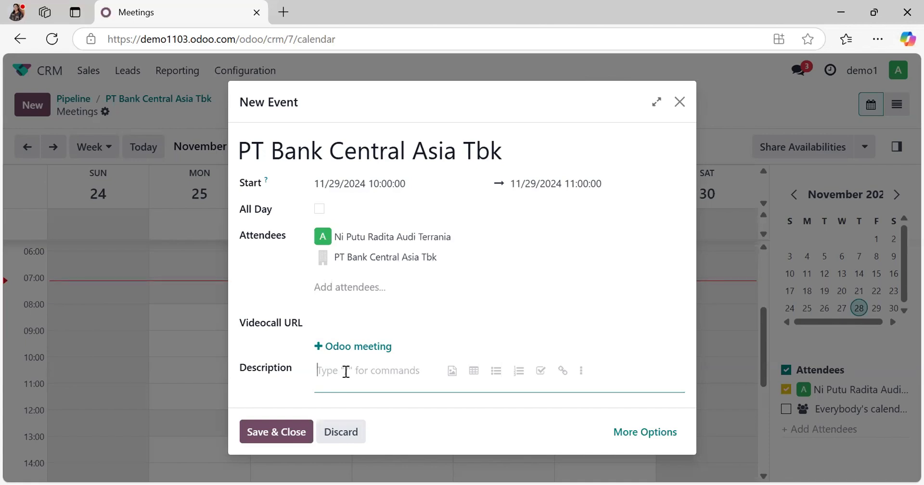
type("Dear ")
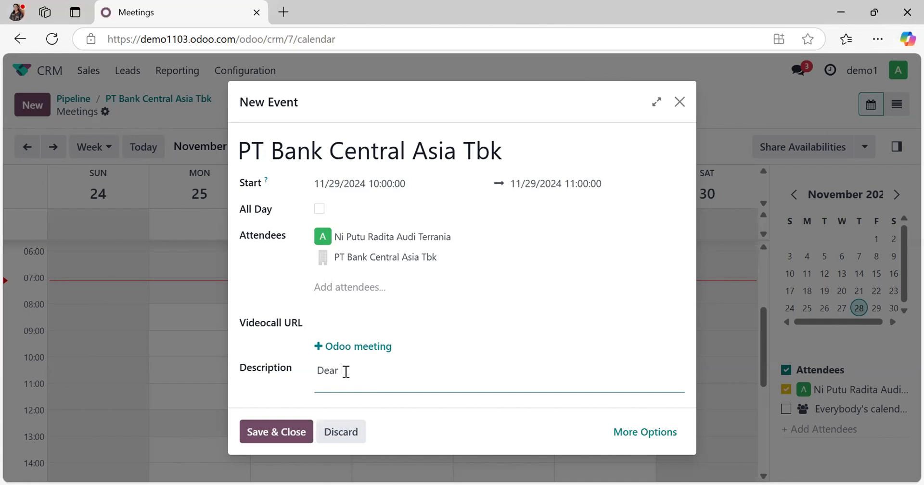
type("All,")
key("Return")
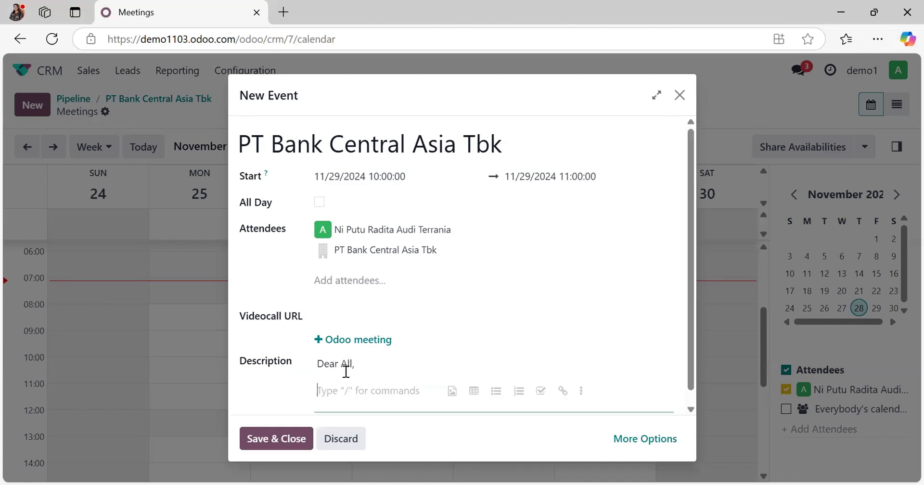
type("Fir")
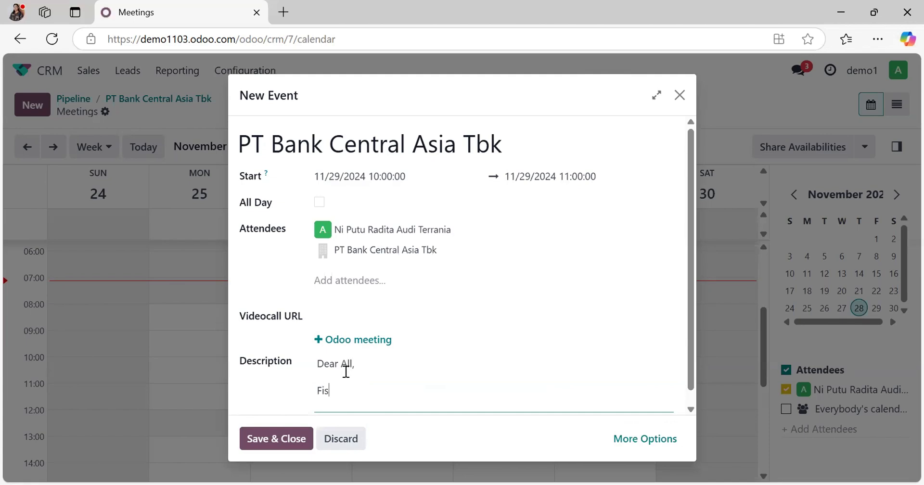
type("st Meeting Odoo")
left_click(287, 442)
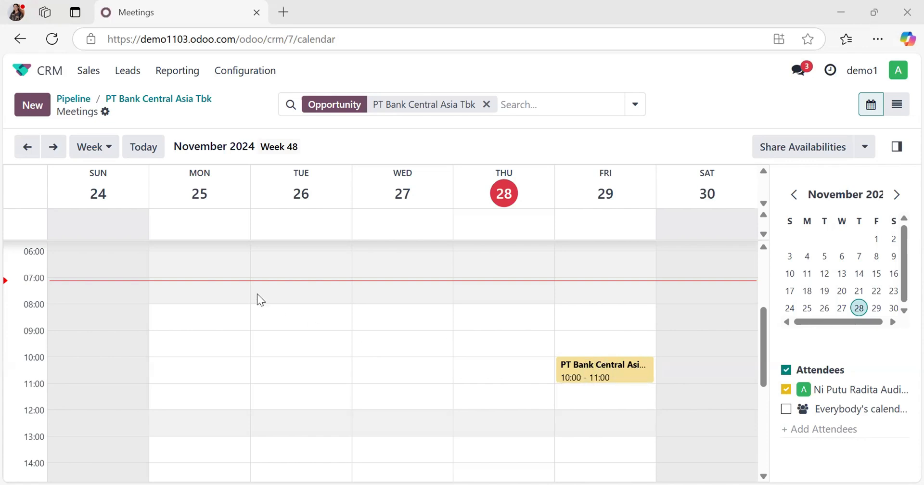
Step: Return from the meeting calendar to the PT Bank Central Asia Tbk opportunity and look over its details
left_click(172, 99)
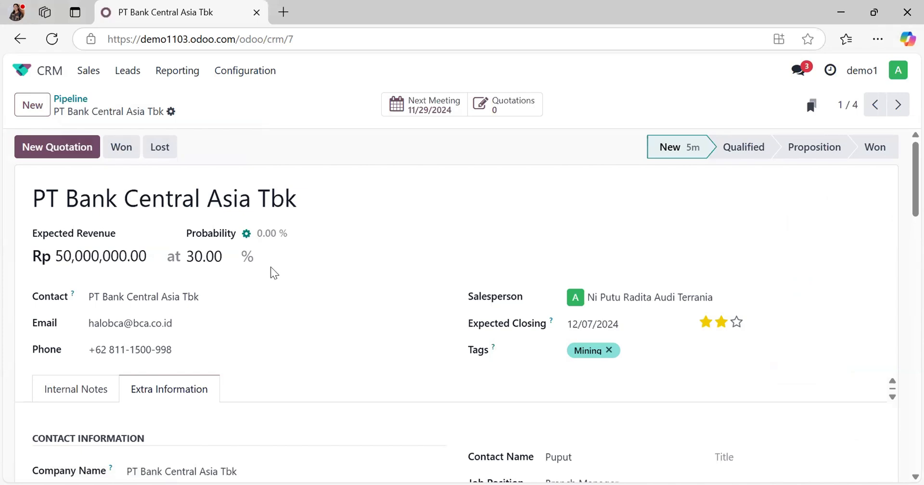
scroll(271, 268, "down", 3)
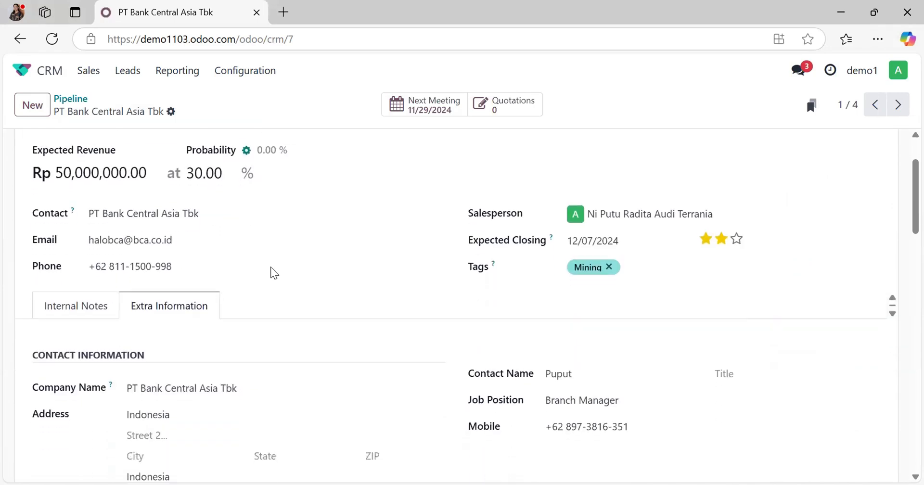
scroll(271, 271, "up", 3)
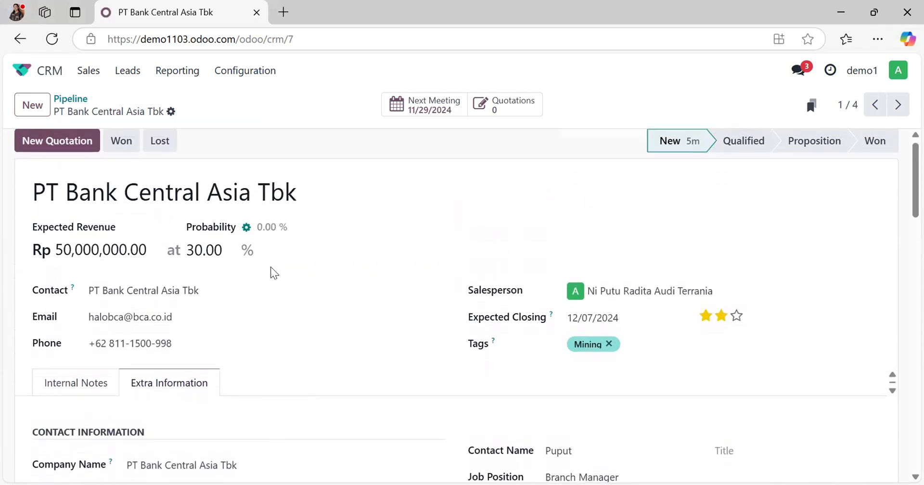
scroll(271, 270, "down", 2)
scroll(177, 191, "up", 2)
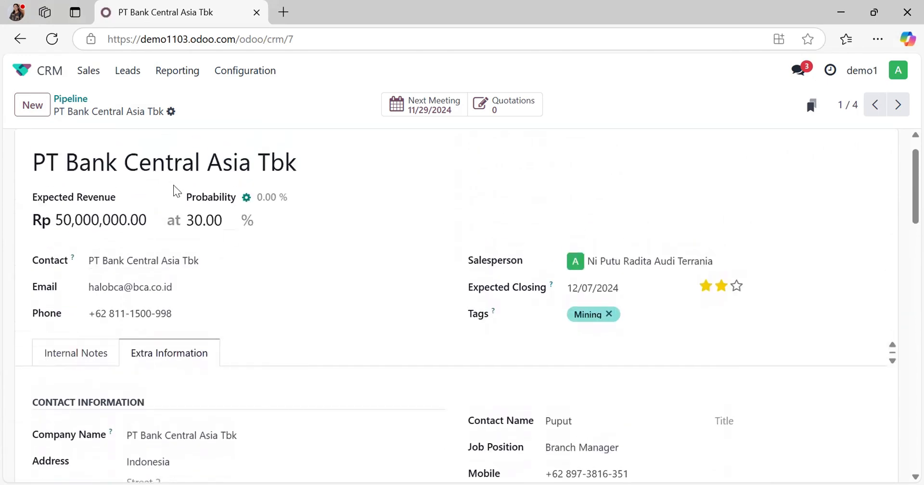
Step: Move the PT Bank Central Asia Tbk opportunity from the New stage to Qualified in the pipeline
left_click(75, 103)
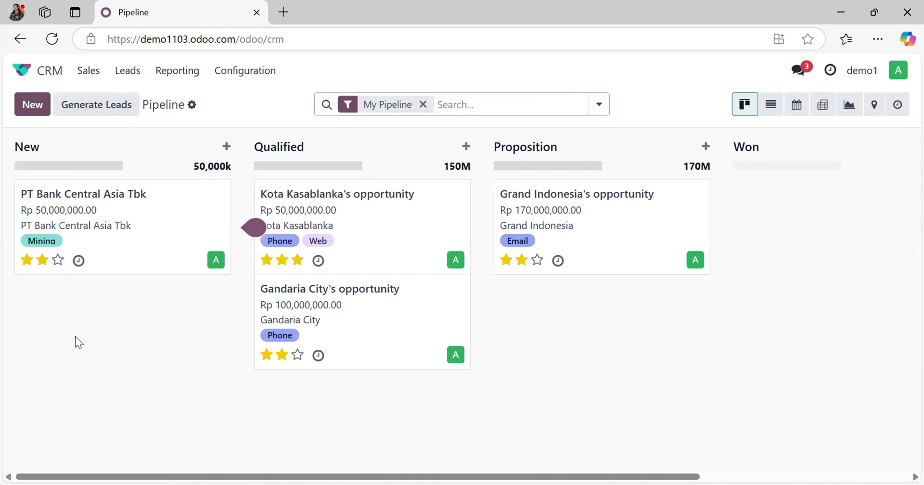
mouse_move(108, 234)
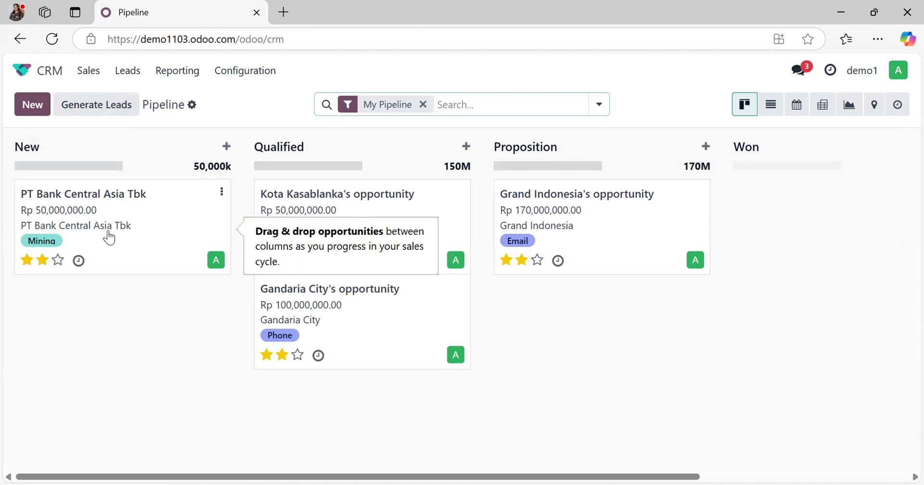
left_click(108, 236)
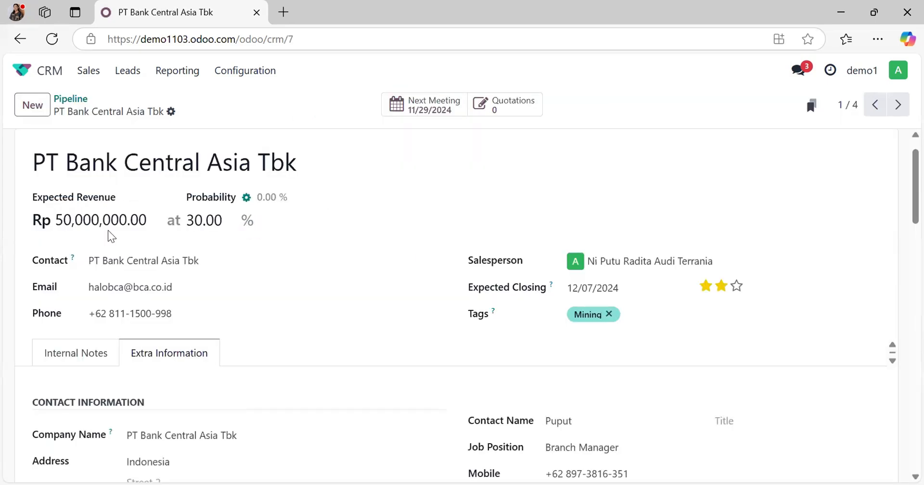
left_click(69, 98)
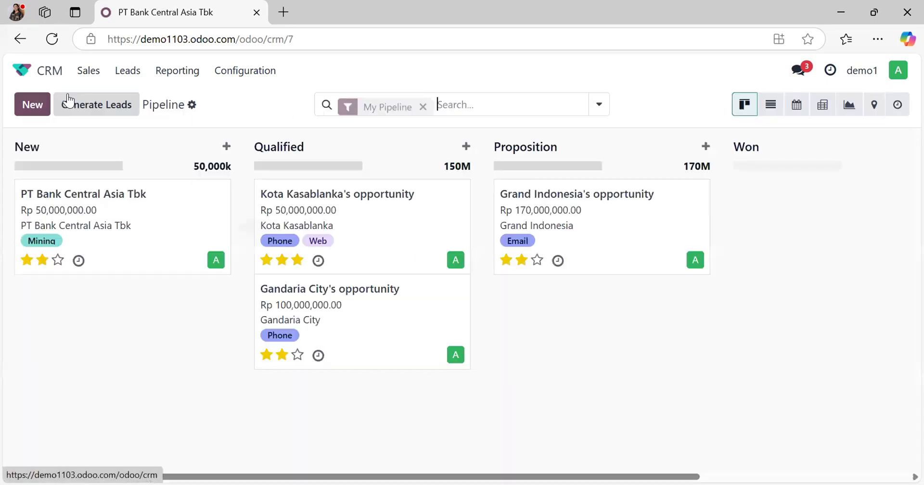
left_click_drag(116, 224, 367, 305)
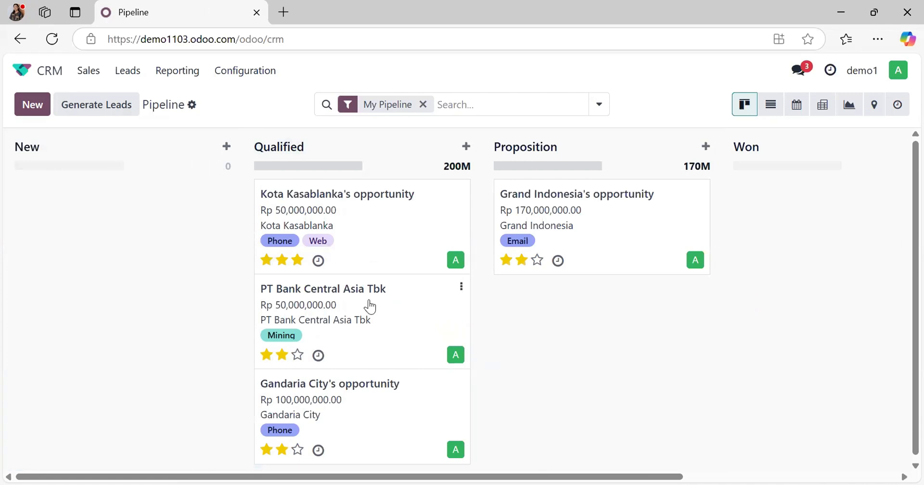
Step: Create a new quotation from the PT Bank Central Asia Tbk opportunity and set its payment terms to 30 Days
left_click(370, 306)
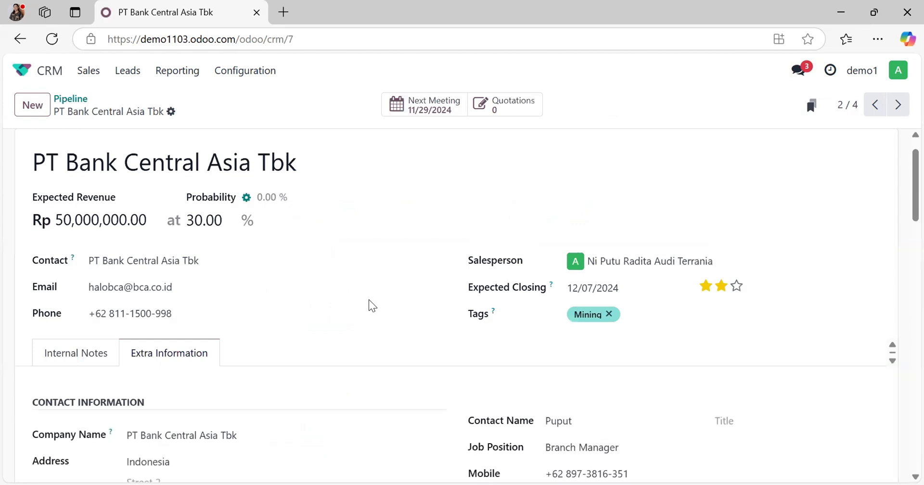
scroll(369, 289, "up", 1)
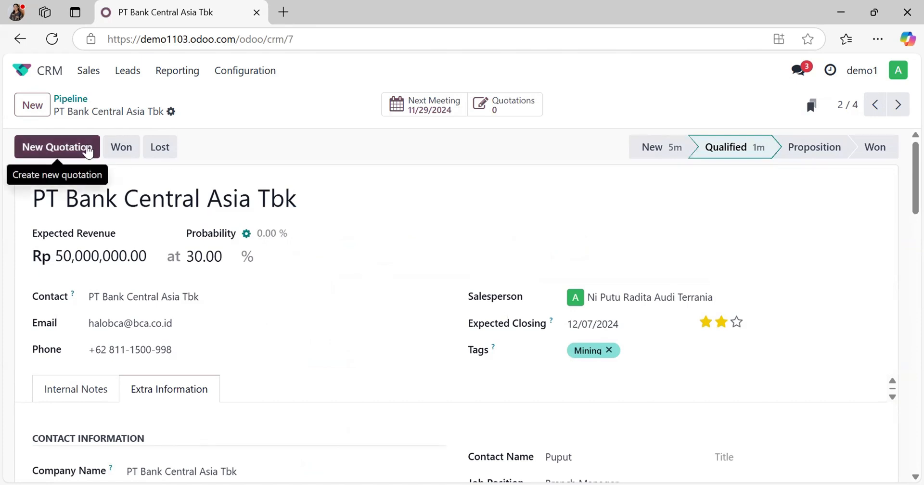
left_click(56, 147)
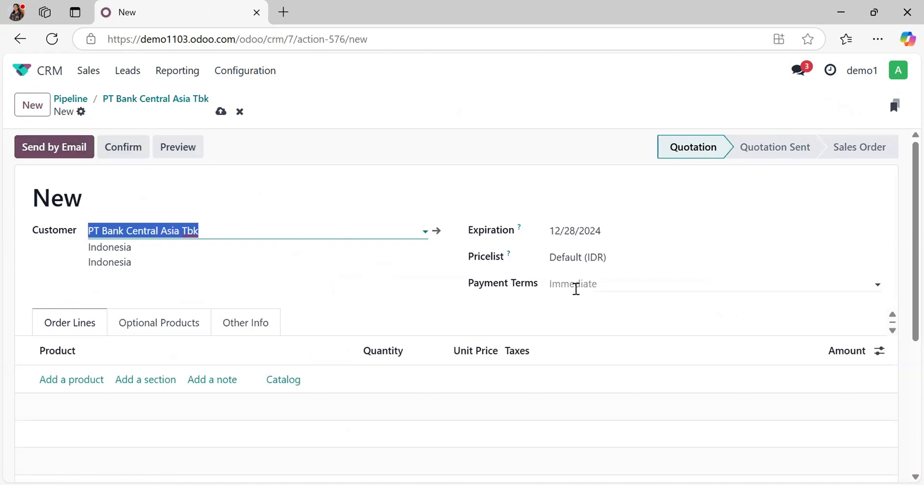
left_click(576, 288)
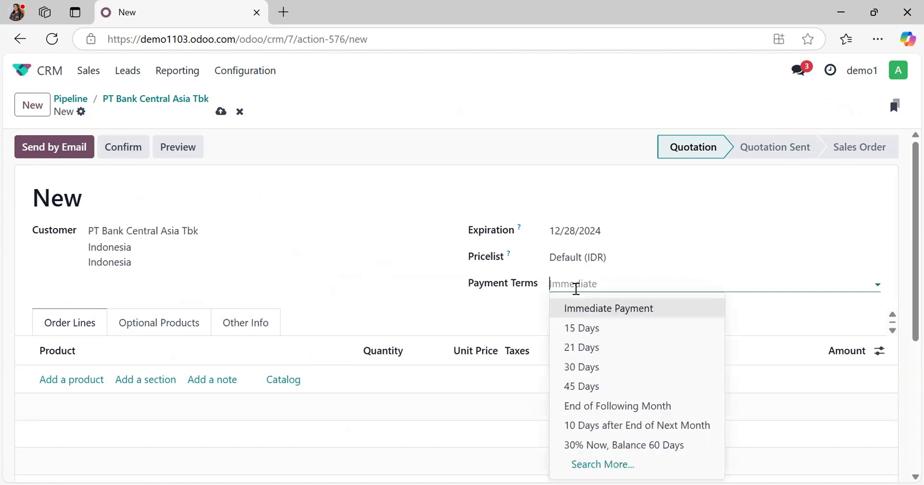
left_click(606, 375)
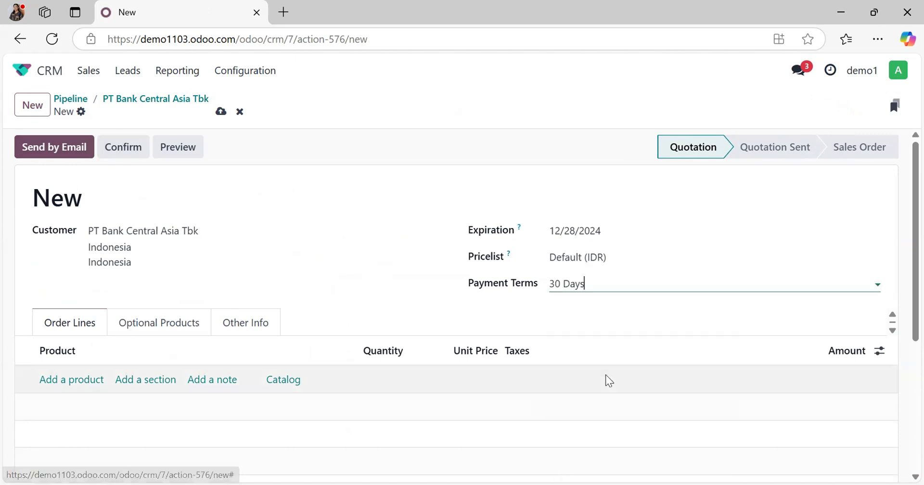
Step: Add an order line to the quotation with a newly created product named "Sistem Konfigurasi ERP"
left_click(58, 383)
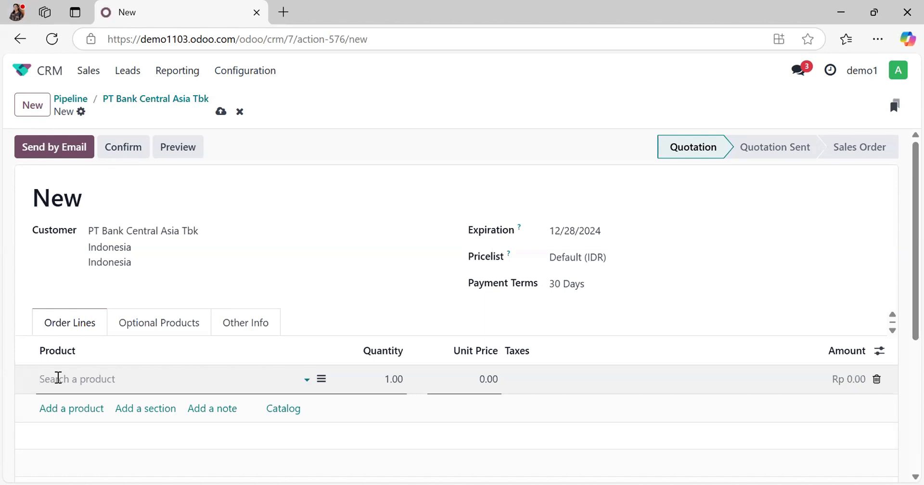
type("Sistem Konfigurassi")
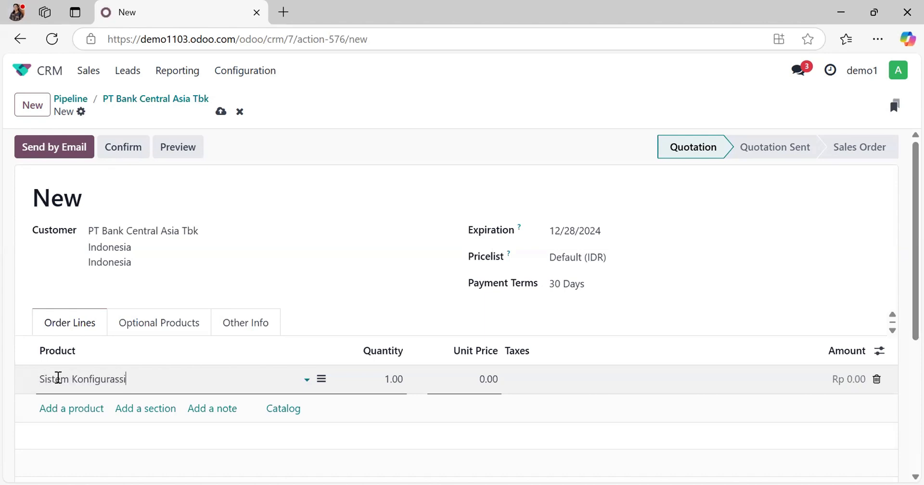
key("BackSpace")
key("BackSpace")
type("i")
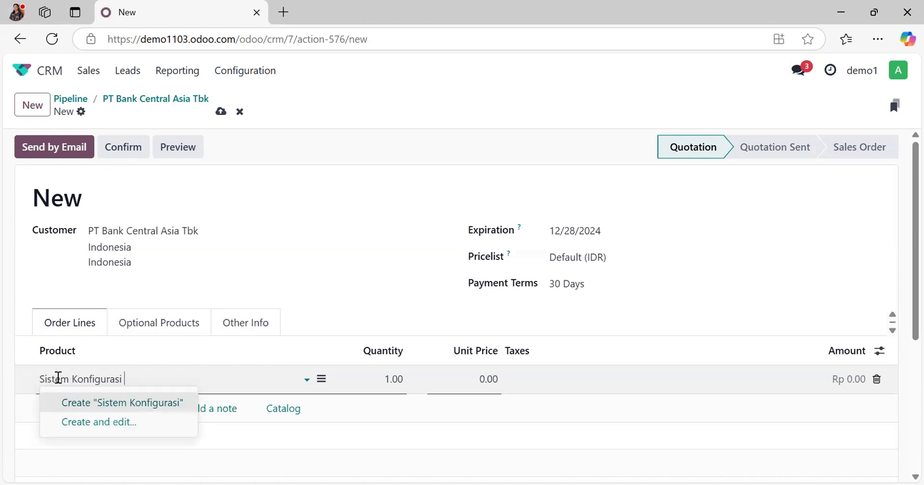
type(" ERP")
left_click(134, 410)
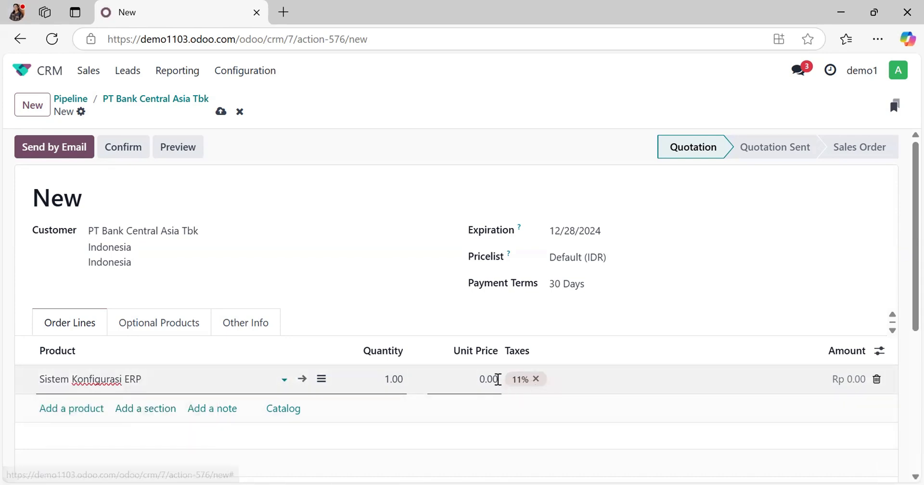
Step: Set the unit price of the Sistem Konfigurasi ERP line to 50,000,000, review the totals and save the quotation
left_click(498, 380)
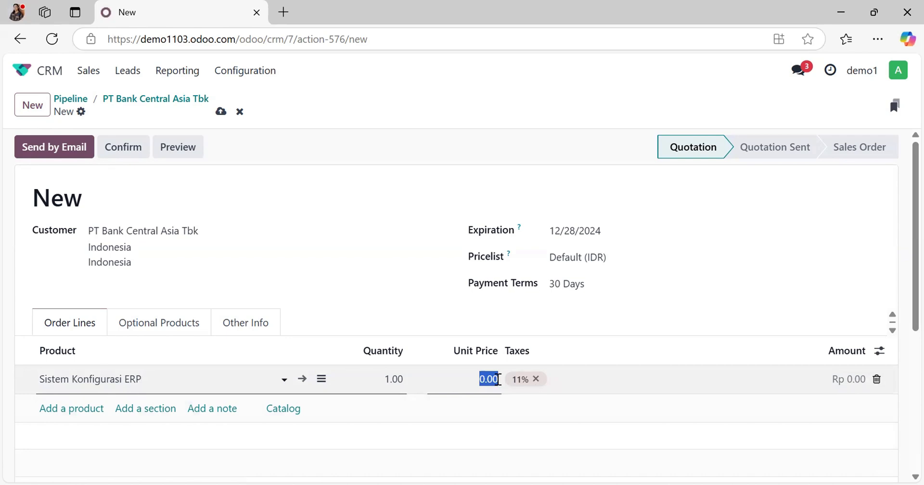
type("100000")
key("BackSpace")
key("BackSpace")
key("BackSpace")
key("BackSpace")
key("BackSpace")
key("BackSpace")
type("50")
type("000000")
left_click(666, 382)
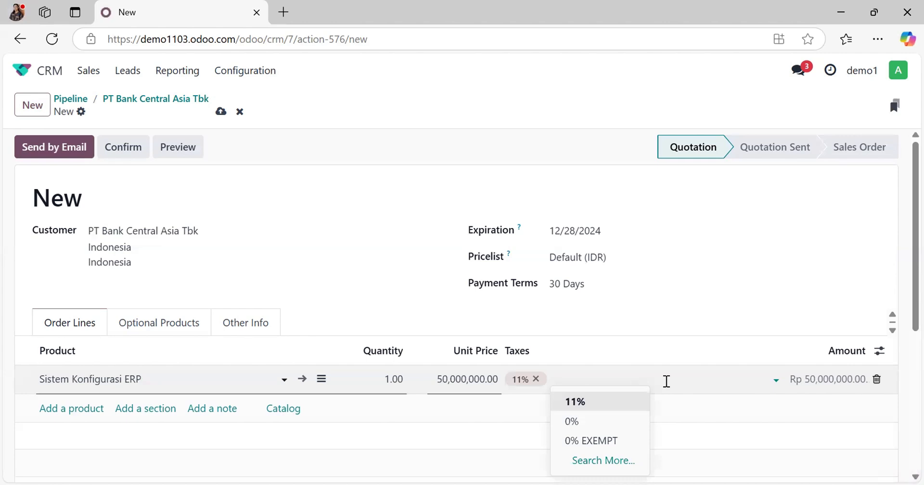
scroll(763, 382, "down", 3)
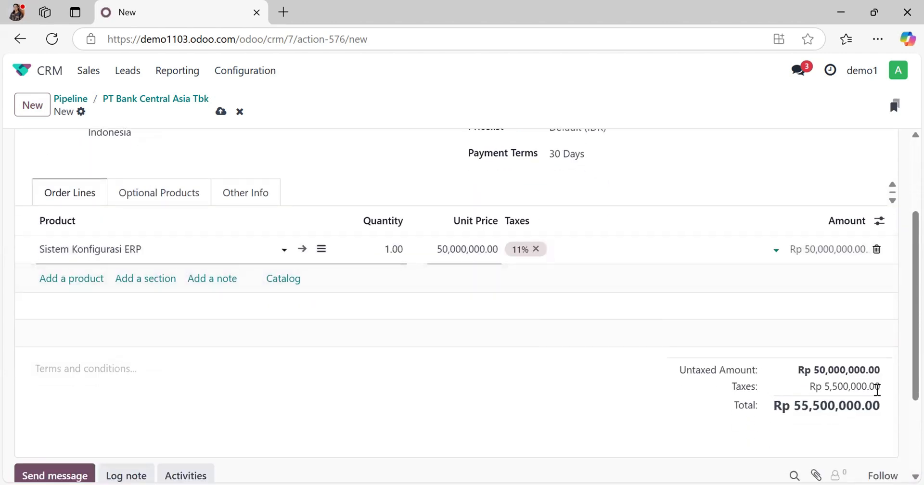
scroll(498, 416, "up", 3)
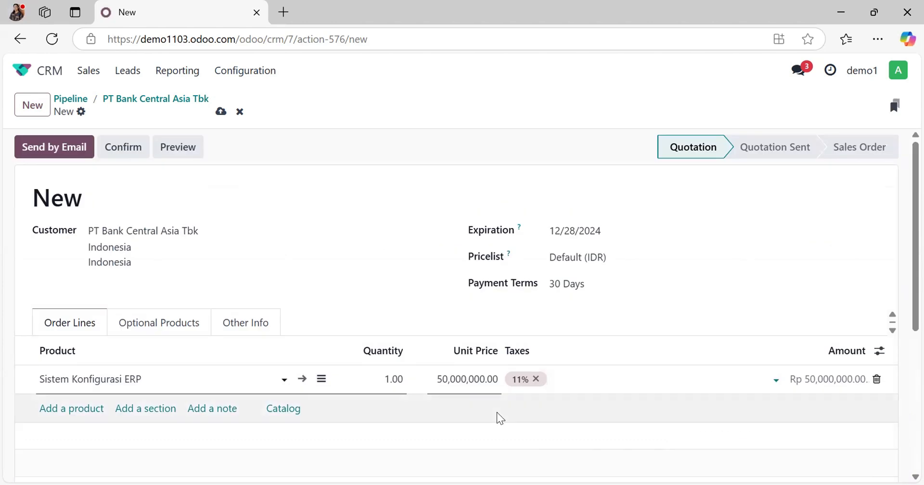
left_click(221, 112)
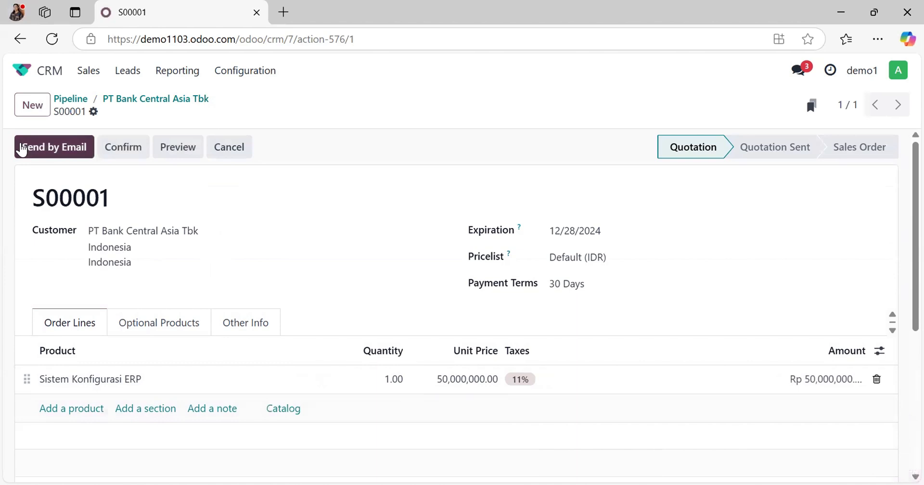
Step: Start sending the quotation by email, accept the Light document layout and discard the prepared message
left_click(21, 149)
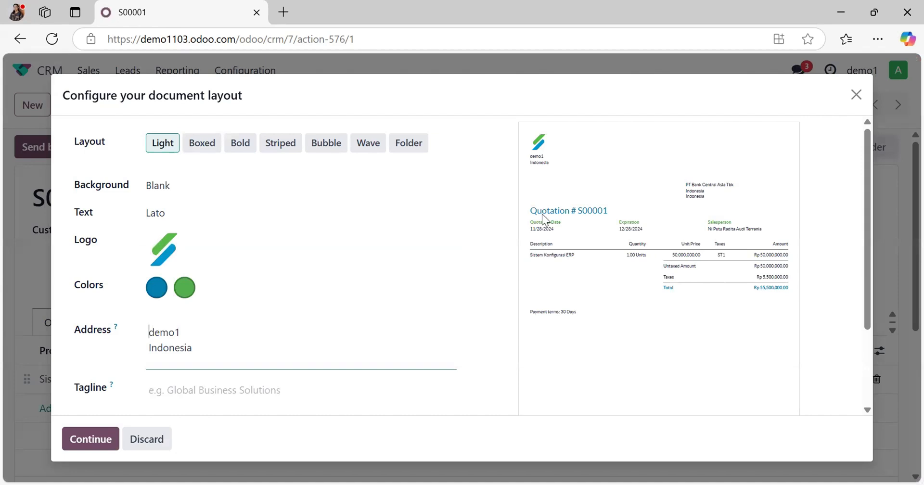
mouse_move(178, 249)
left_click(83, 436)
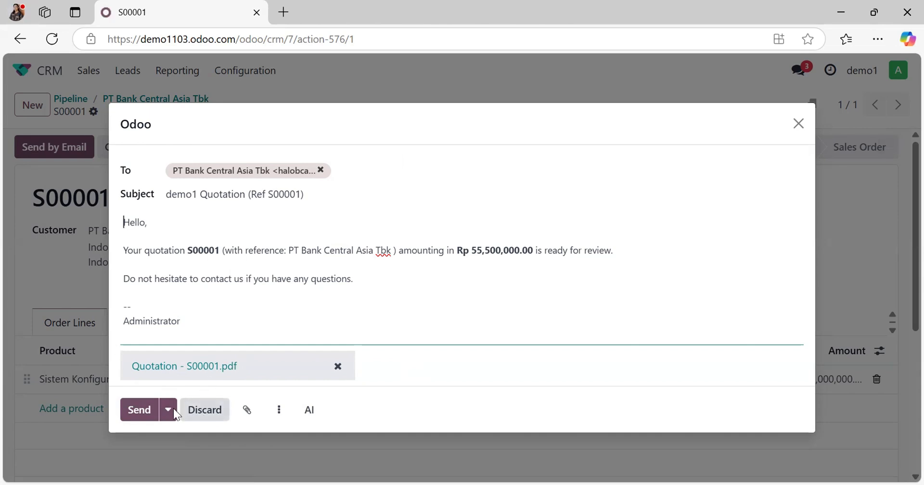
left_click(224, 411)
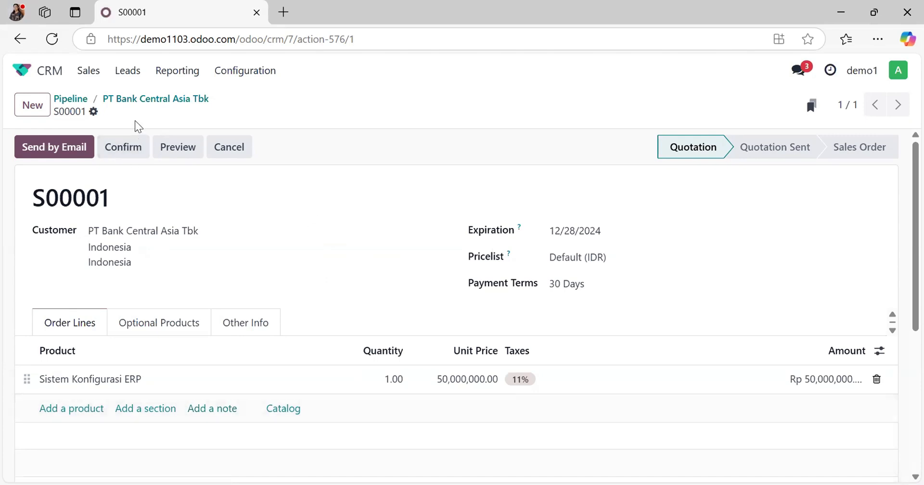
Step: Return to the PT Bank Central Asia Tbk opportunity and examine its activity log and the generated company information
left_click(138, 101)
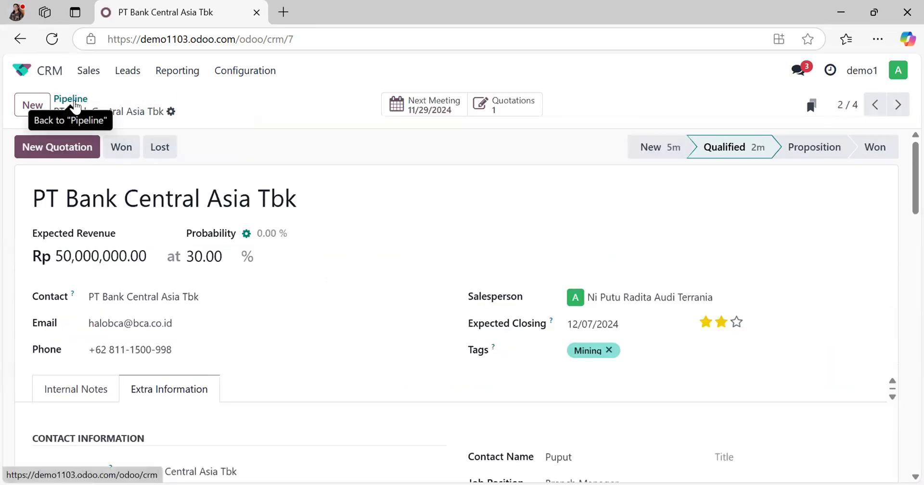
scroll(283, 229, "down", 15)
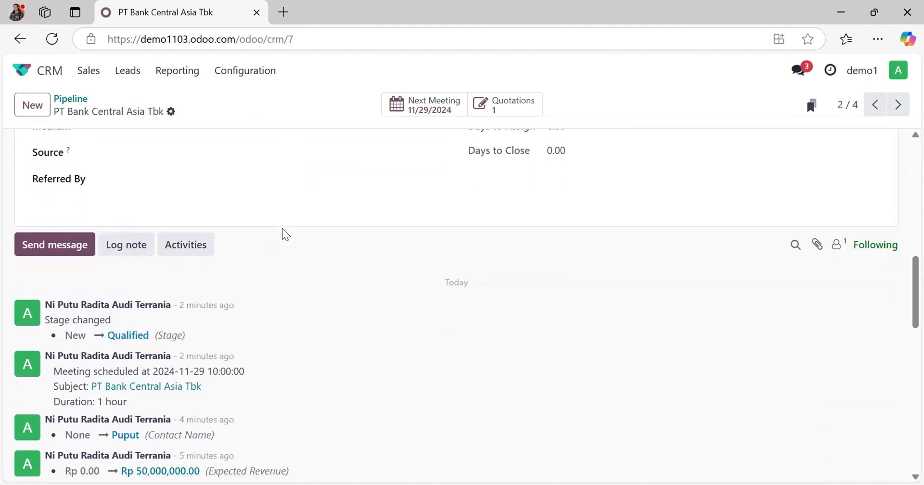
scroll(286, 235, "down", 1)
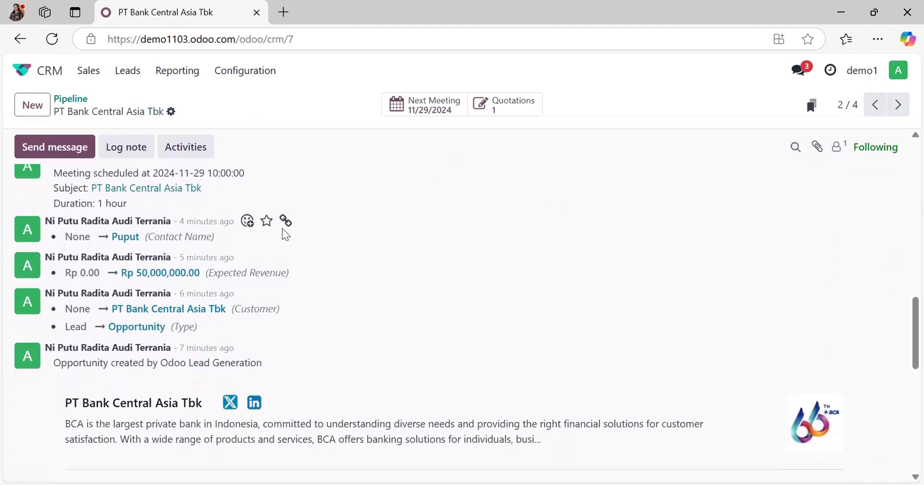
scroll(285, 234, "up", 3)
scroll(285, 235, "down", 1)
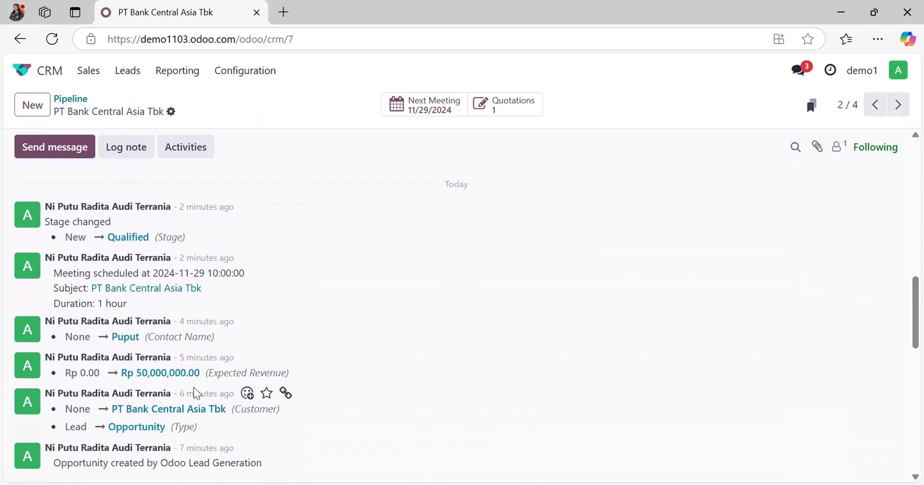
scroll(193, 392, "down", 2)
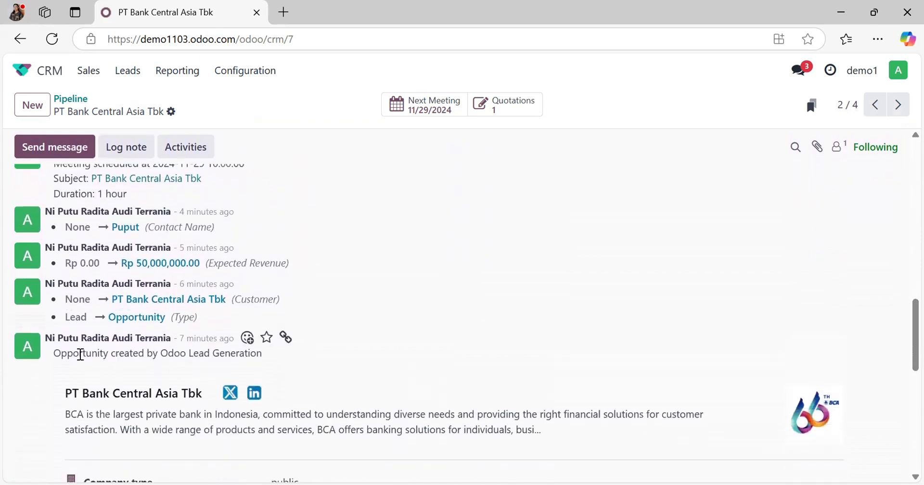
scroll(264, 411, "down", 1)
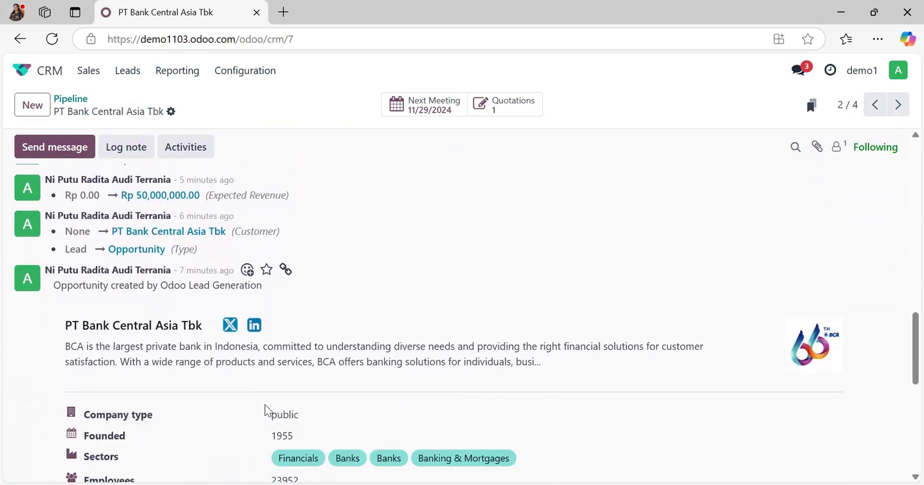
scroll(141, 385, "down", 3)
scroll(143, 385, "up", 3)
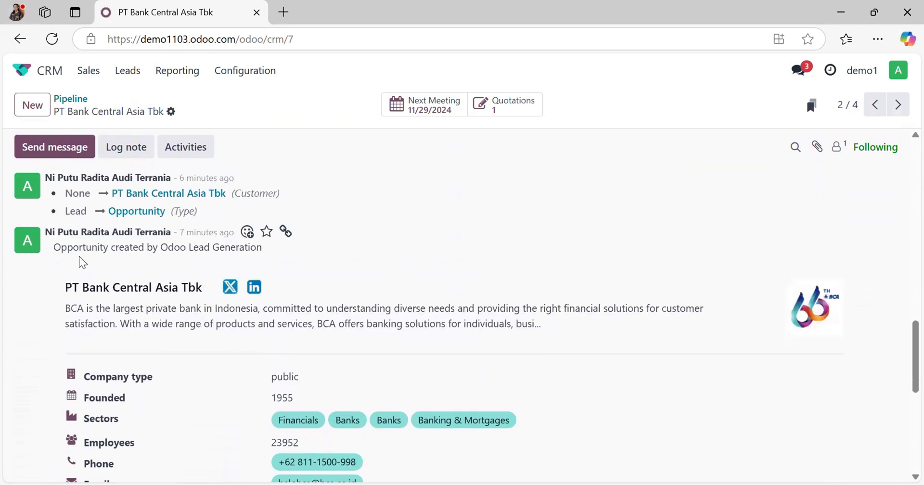
scroll(250, 418, "down", 3)
scroll(254, 420, "down", 3)
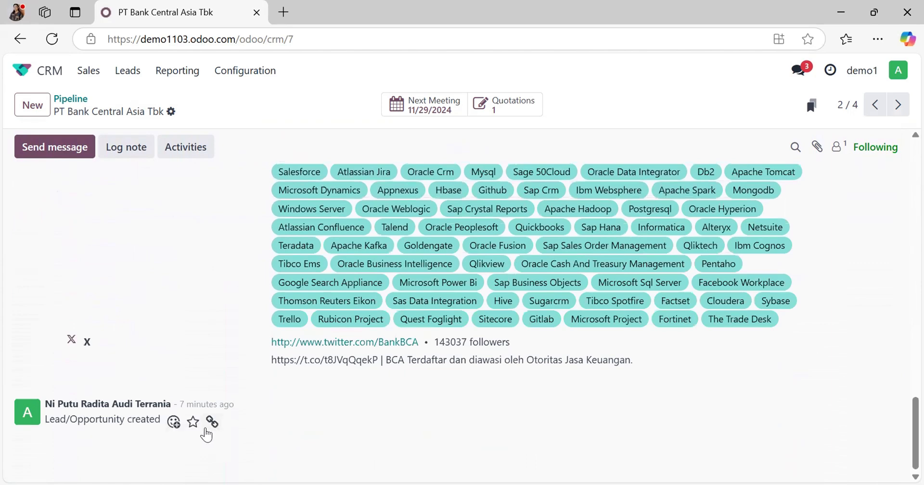
scroll(207, 435, "up", 15)
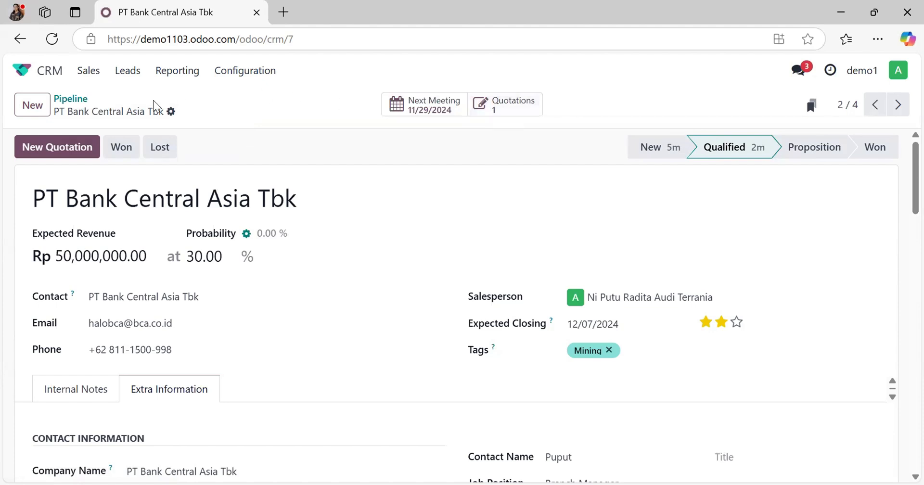
Step: Return to the pipeline, request automations for the Proposition stage and install Odoo Studio
left_click(68, 101)
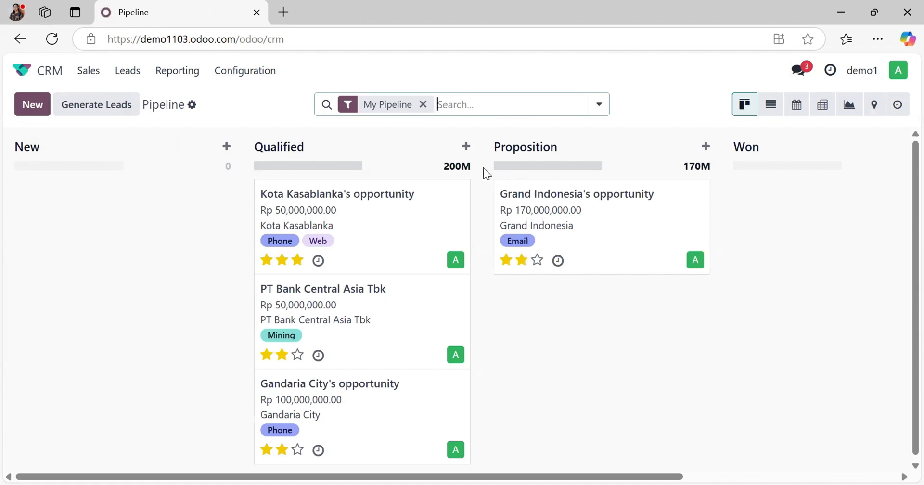
left_click(684, 155)
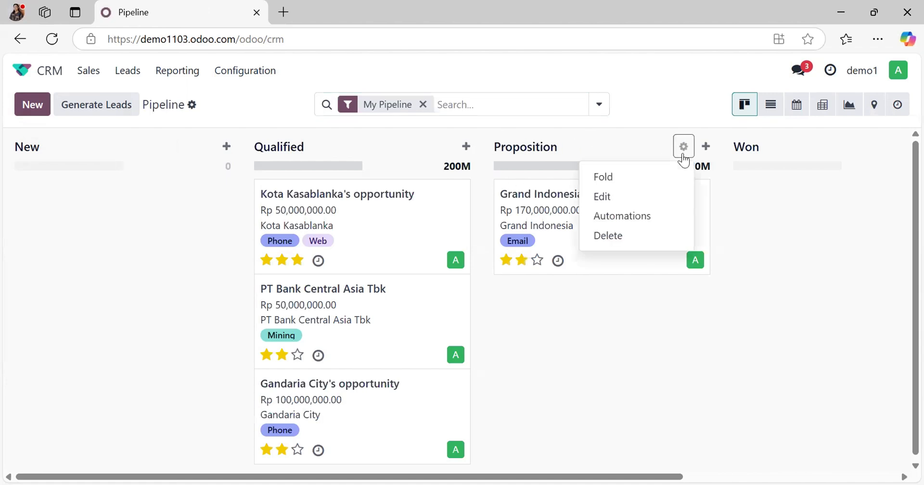
left_click(658, 223)
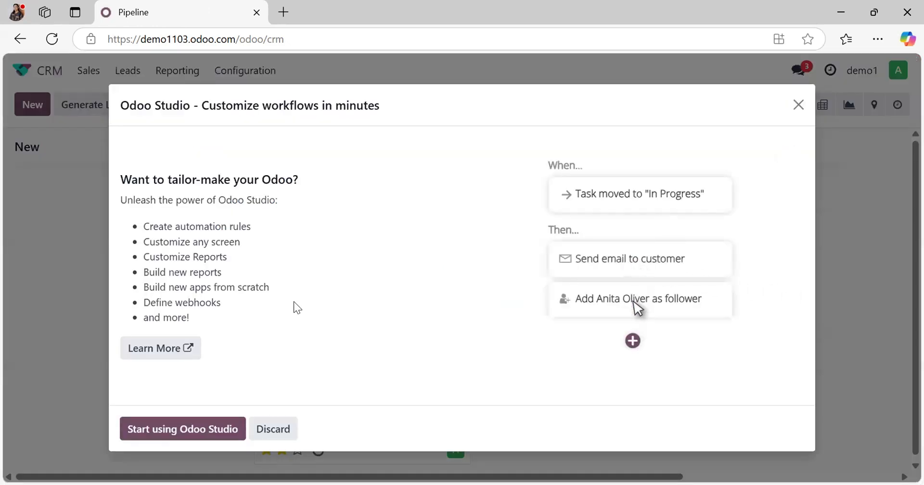
left_click(154, 429)
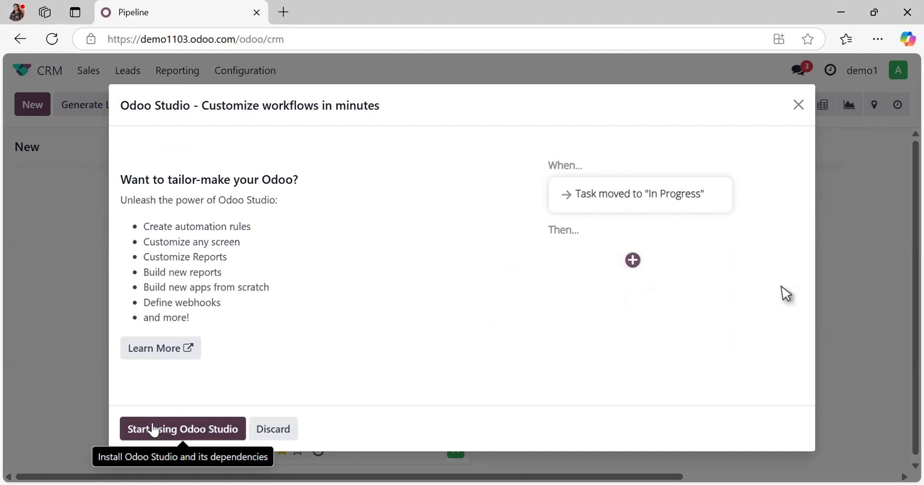
left_click(145, 325)
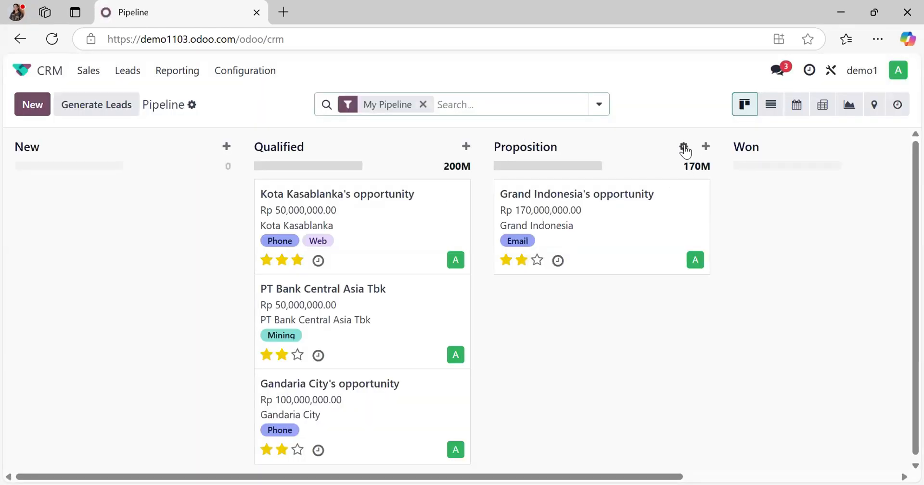
Step: Open the Proposition stage's automations and create a new rule triggered when the stage is set to Proposition
left_click(684, 147)
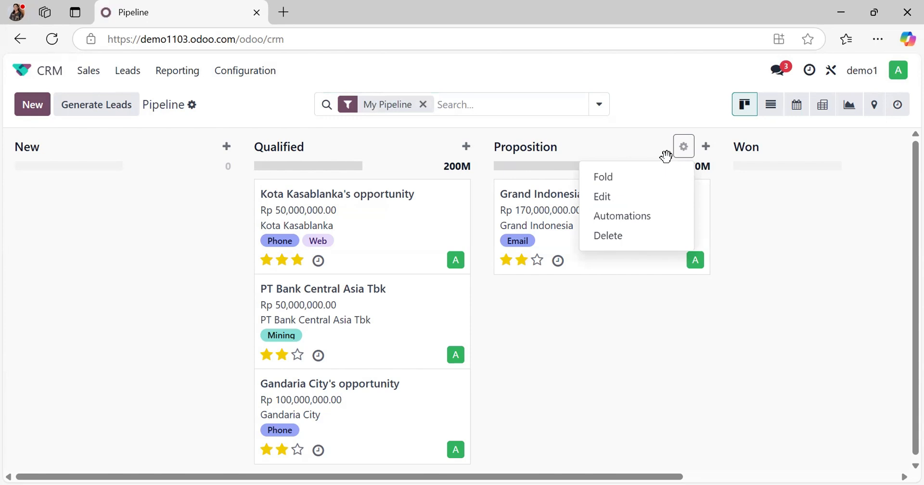
left_click(643, 222)
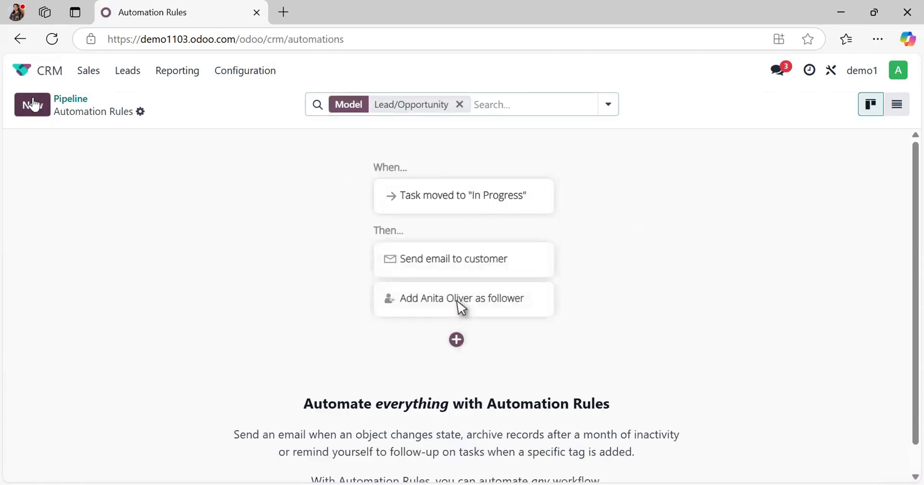
left_click(34, 104)
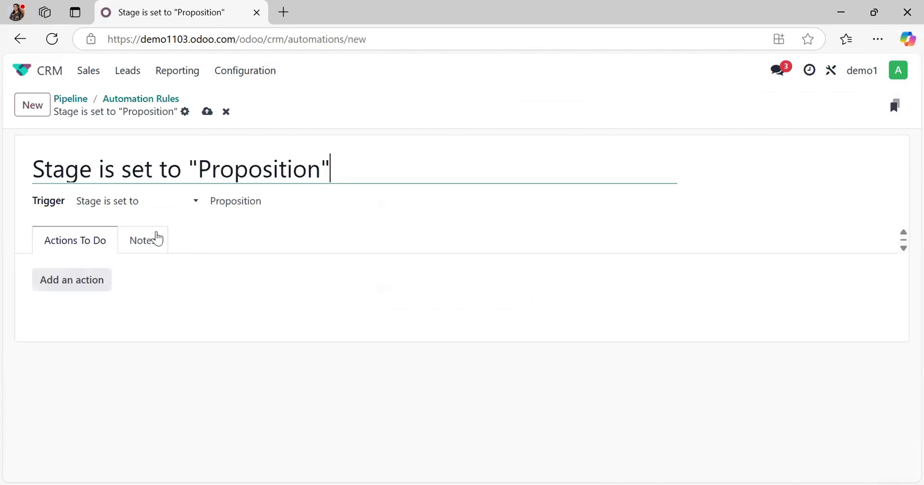
Step: Add an Add Followers action to the rule with the individual contact as follower, and save it to begin another action
left_click(79, 286)
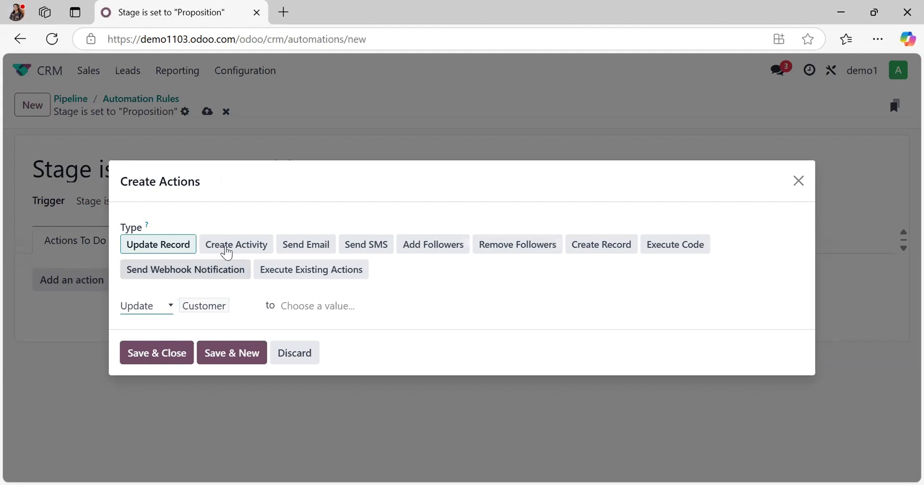
left_click(415, 252)
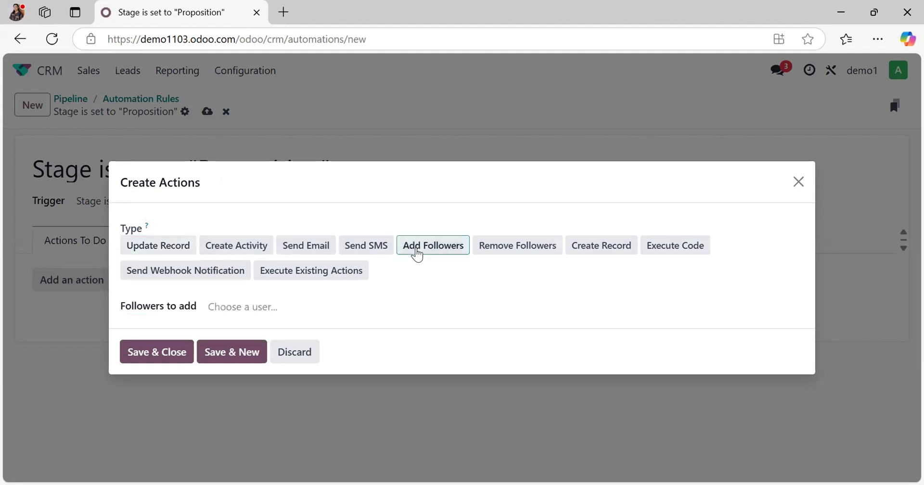
left_click(278, 304)
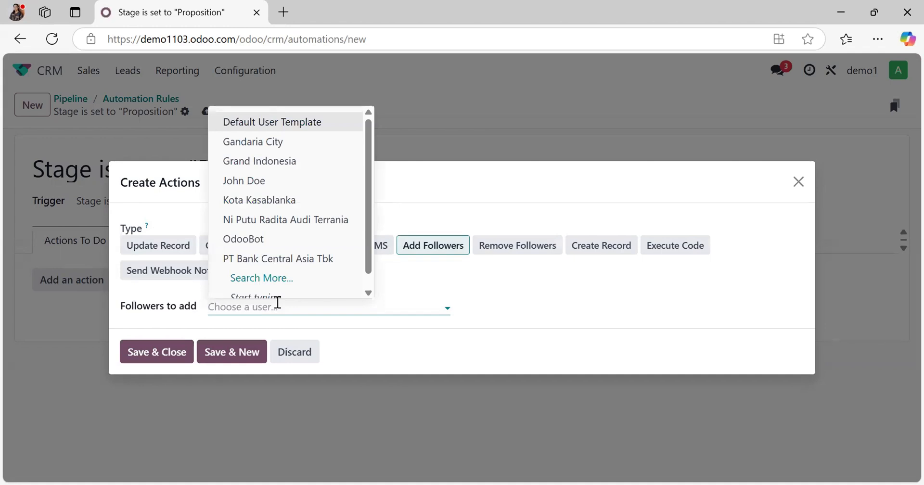
left_click(263, 183)
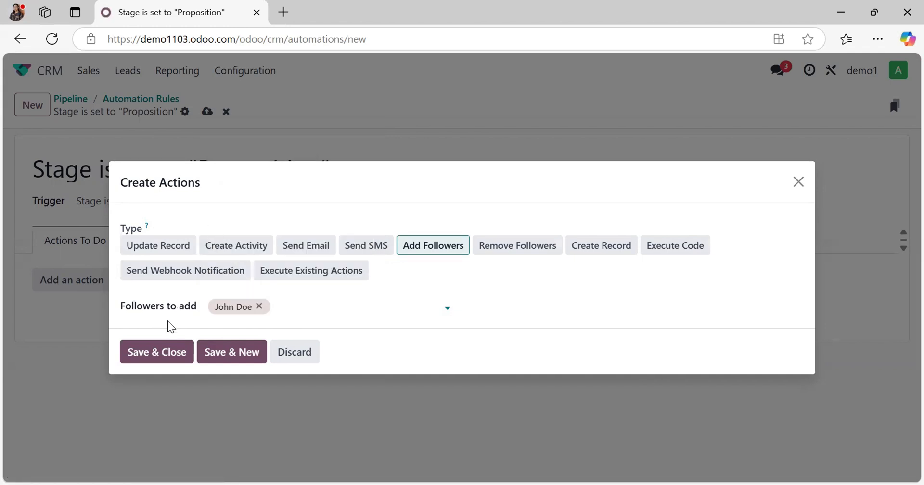
left_click(218, 358)
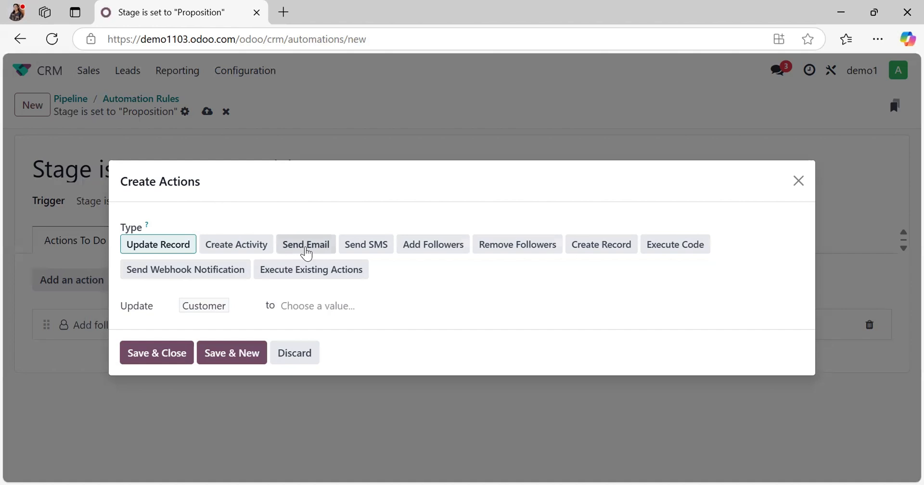
Step: Choose a Send Email action and create the email template "Proportion Template" for it with the subject "Thank You For Choosing Us"
left_click(306, 251)
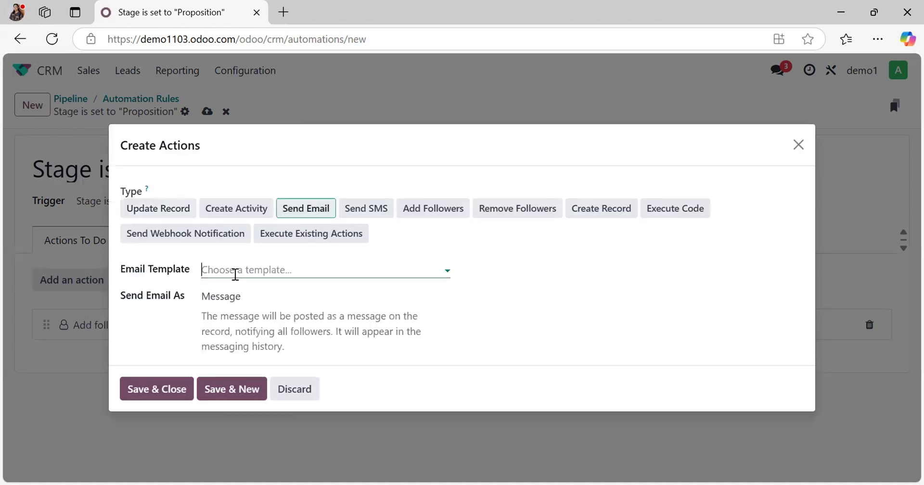
left_click(235, 275)
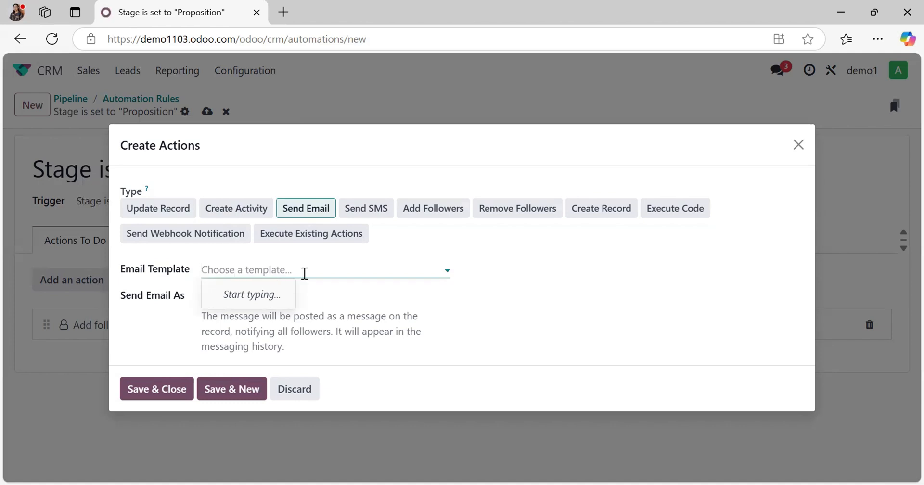
left_click(360, 312)
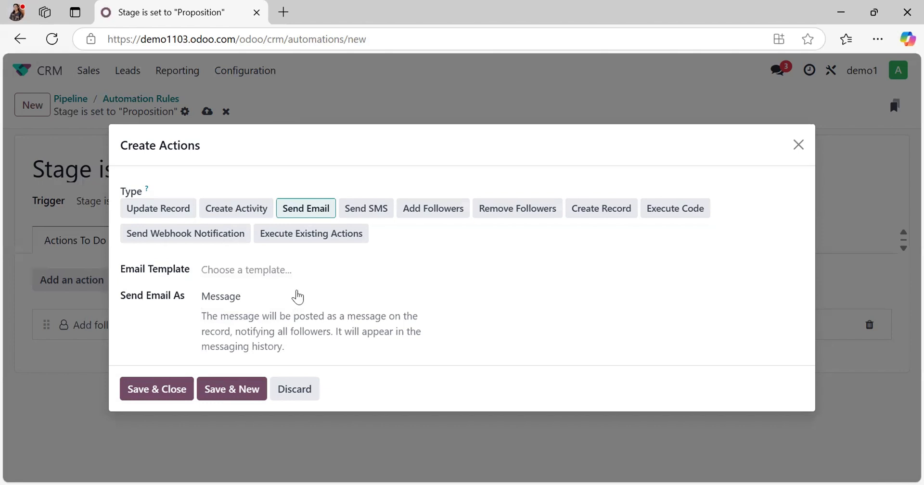
left_click(263, 265)
type("P")
key("BackSpace")
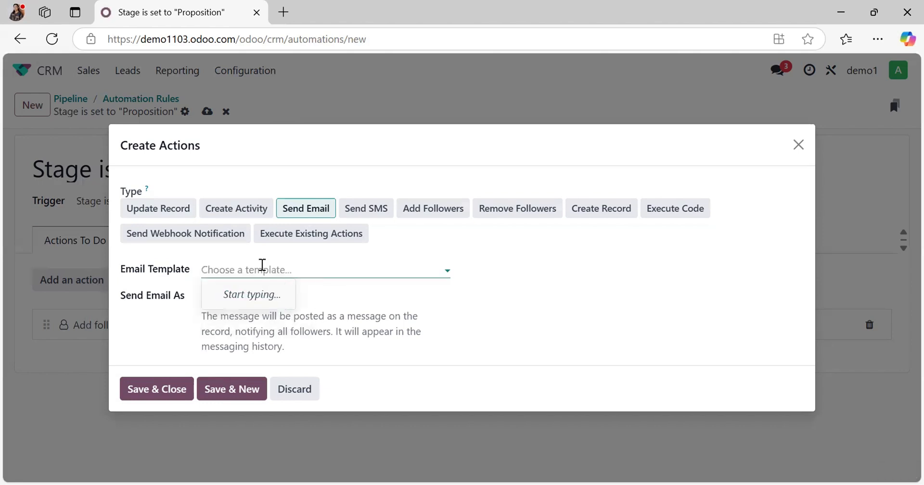
type("Proportion Template")
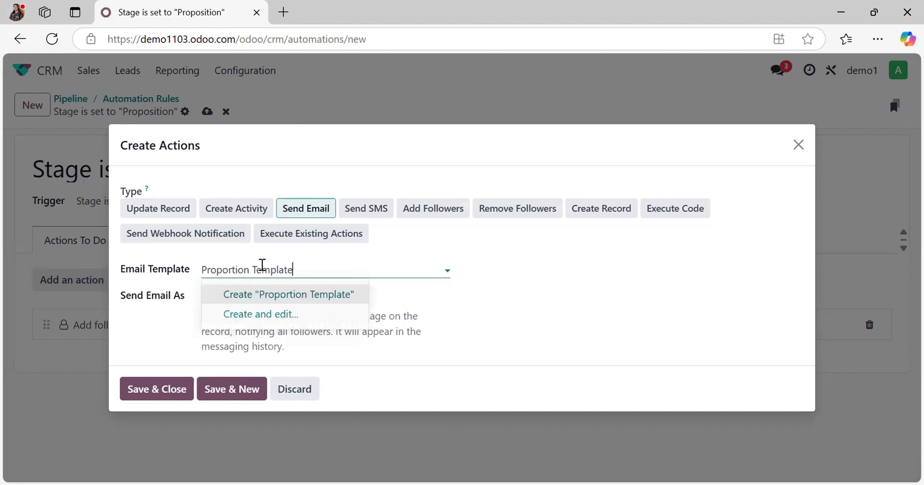
left_click(289, 315)
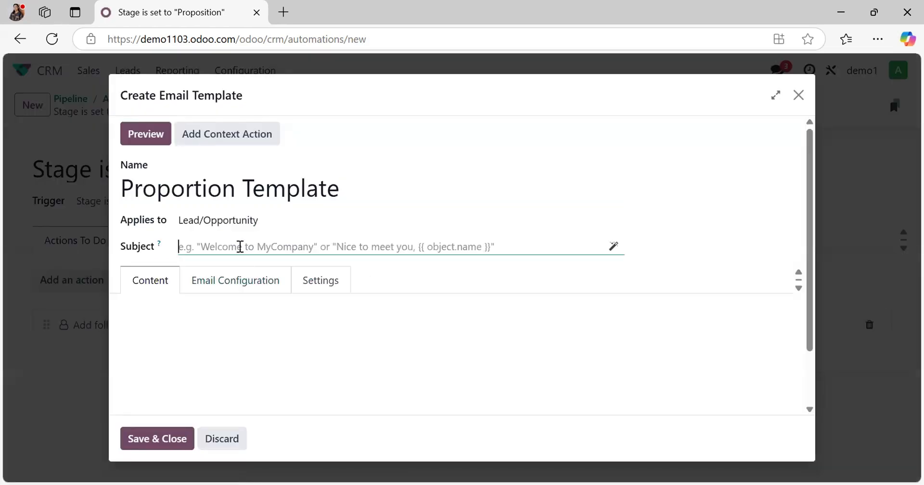
type("Thank You For Choosing Us")
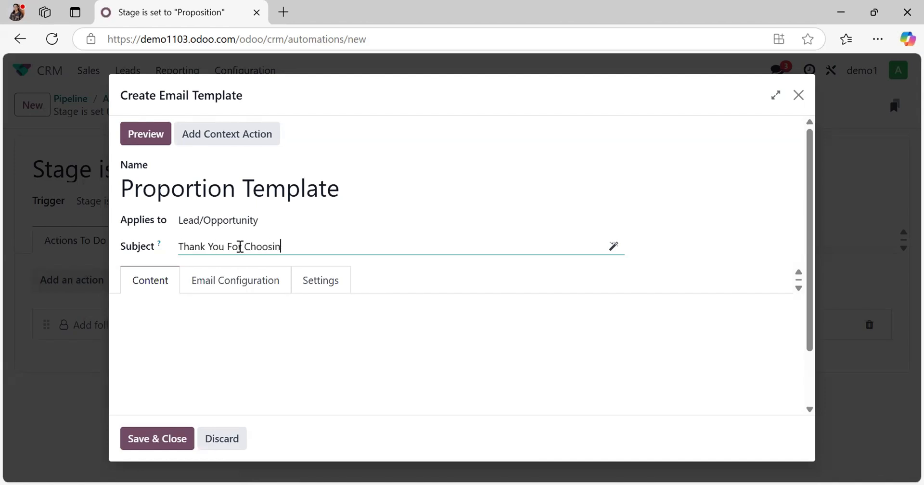
Step: Write the template's body as three lines: "Dear Customer,", "Thank you for choosing us to be your vendor" and "Thank you"
left_click(193, 332)
type("Dear Customer,")
key("Return")
type("Thank you for your")
key("BackSpace")
key("BackSpace")
key("BackSpace")
key("BackSpace")
key("BackSpace")
type("choosing us being your")
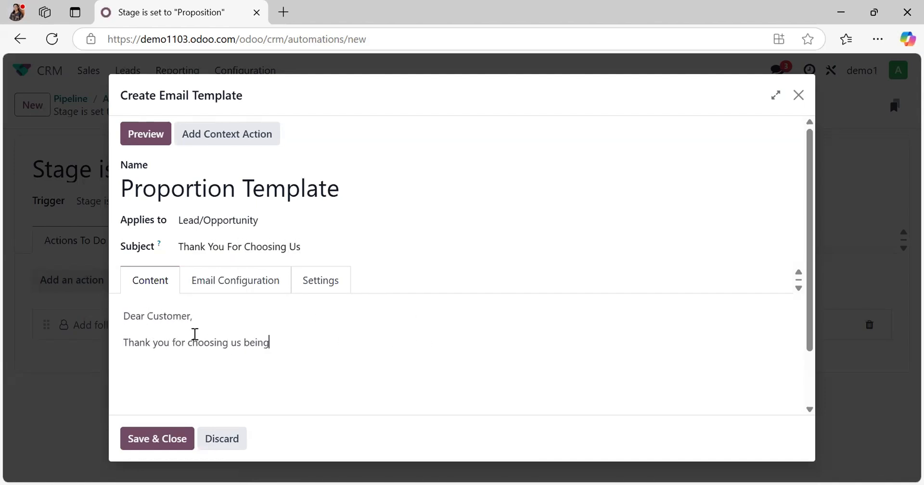
left_click(261, 343)
left_click(279, 400)
left_click(316, 346)
type("vendor")
key("Return")
key("Return")
key("BackSpace")
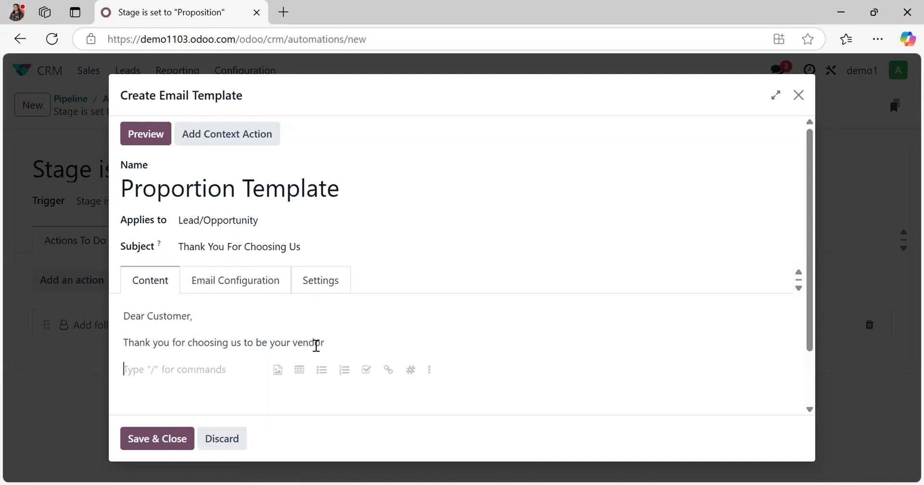
type("Thank you")
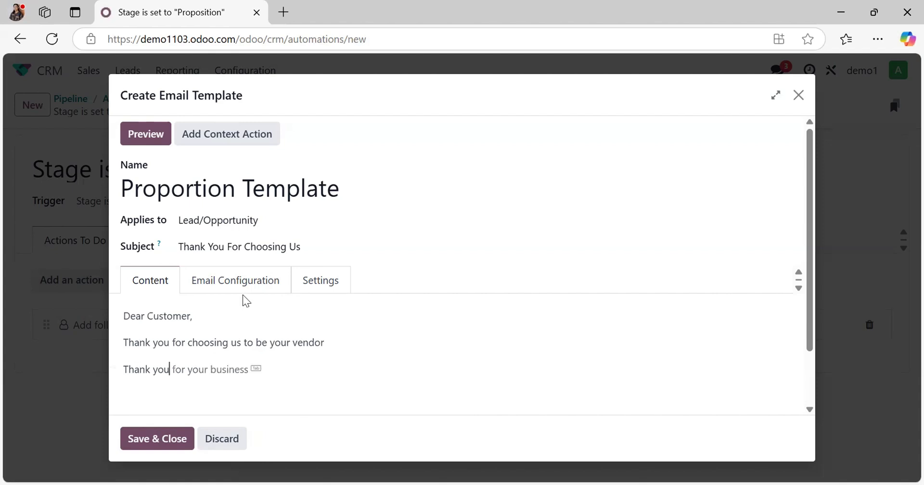
Step: Check the template's email configuration and settings, and save the template
left_click(246, 283)
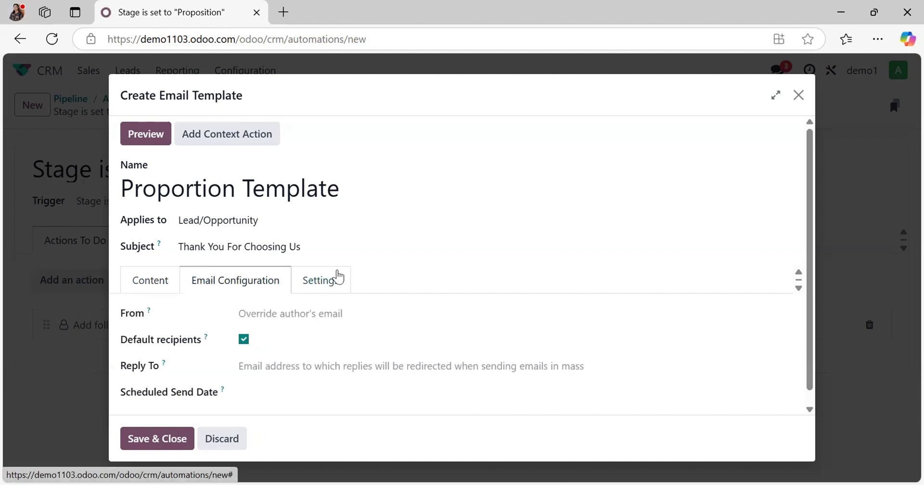
left_click(337, 277)
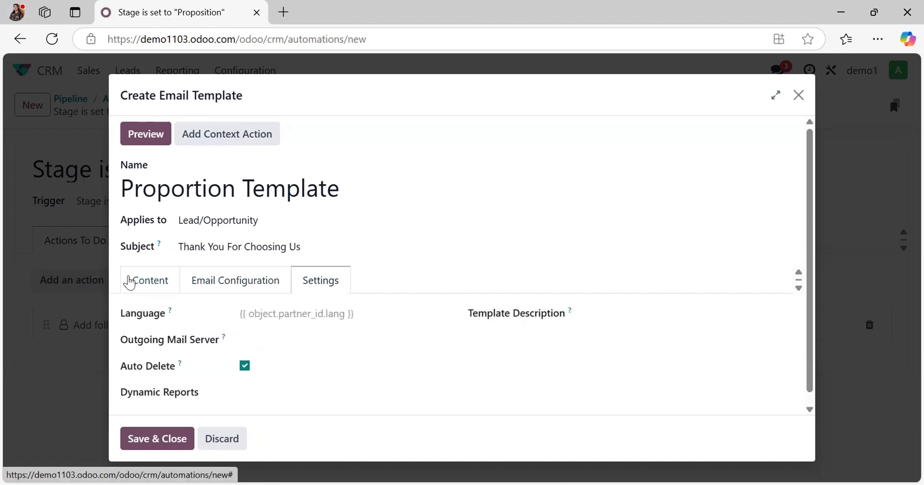
left_click(129, 283)
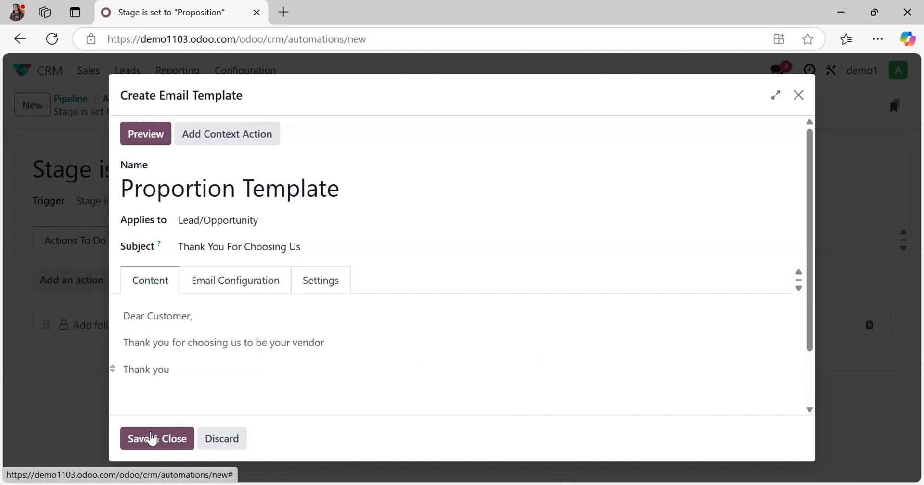
left_click(151, 439)
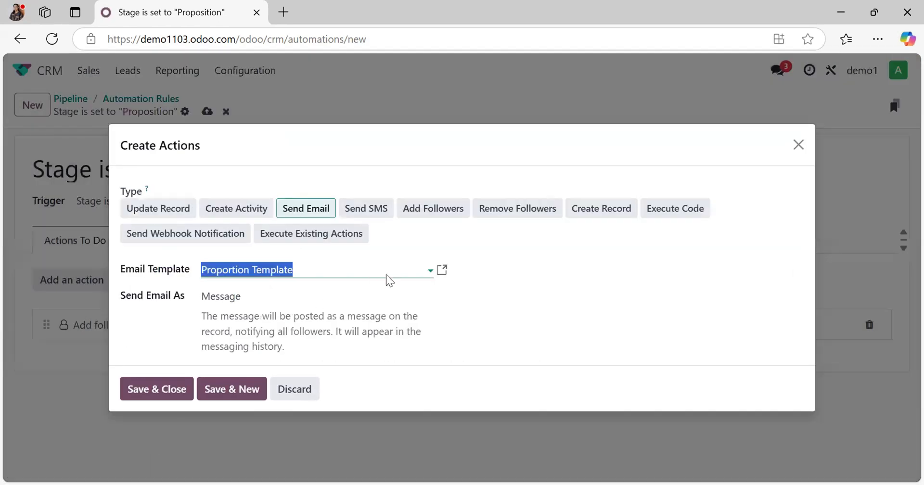
Step: Set the action to send the template as Email and save it to the rule
left_click(235, 299)
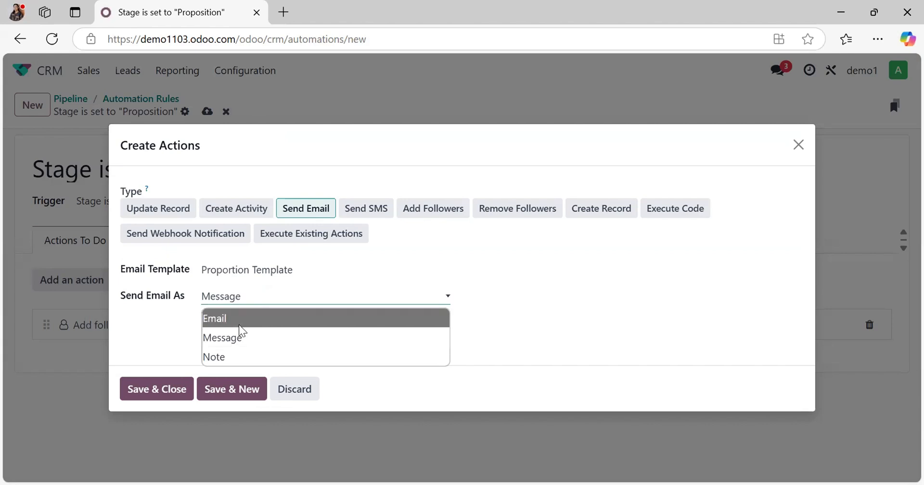
left_click(241, 320)
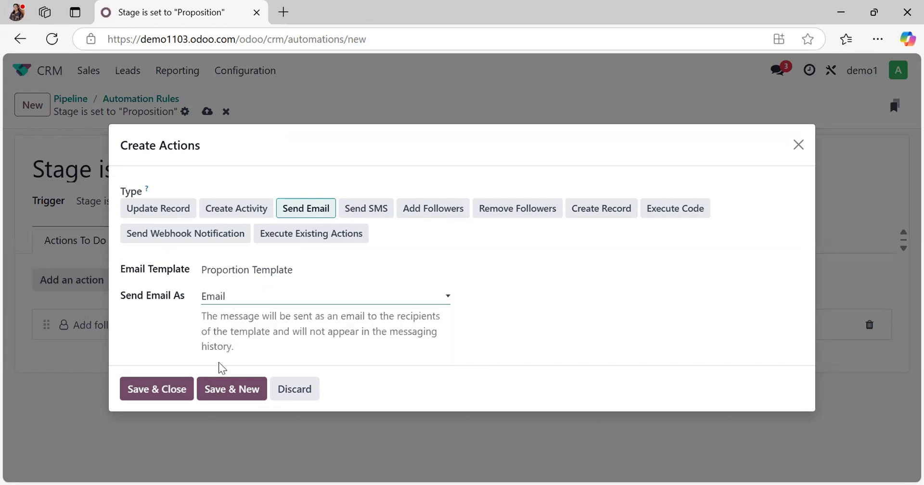
left_click(177, 390)
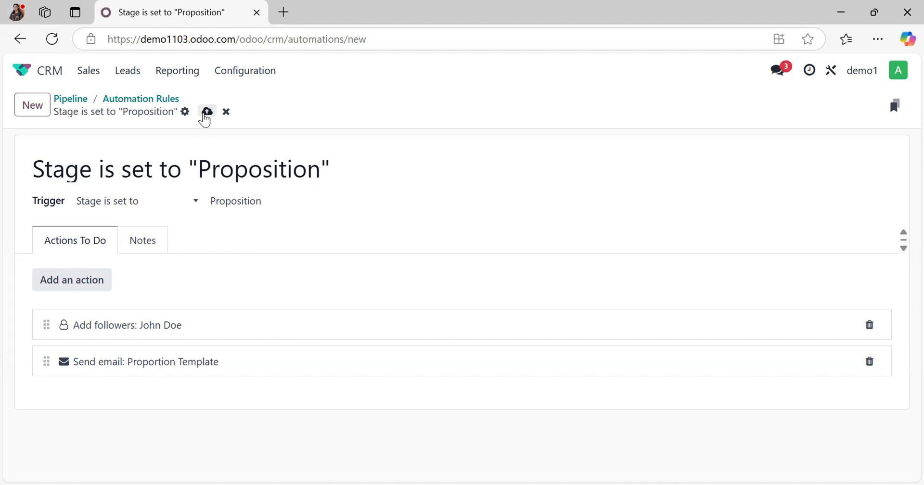
Step: Add a Create Activity action to the rule titled "Follow Up for Final" with a due date in 10 days
left_click(93, 280)
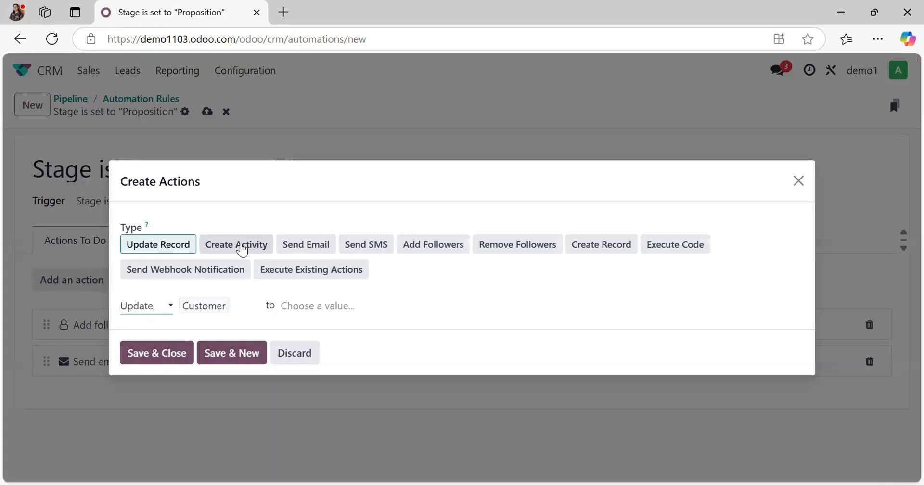
left_click(241, 249)
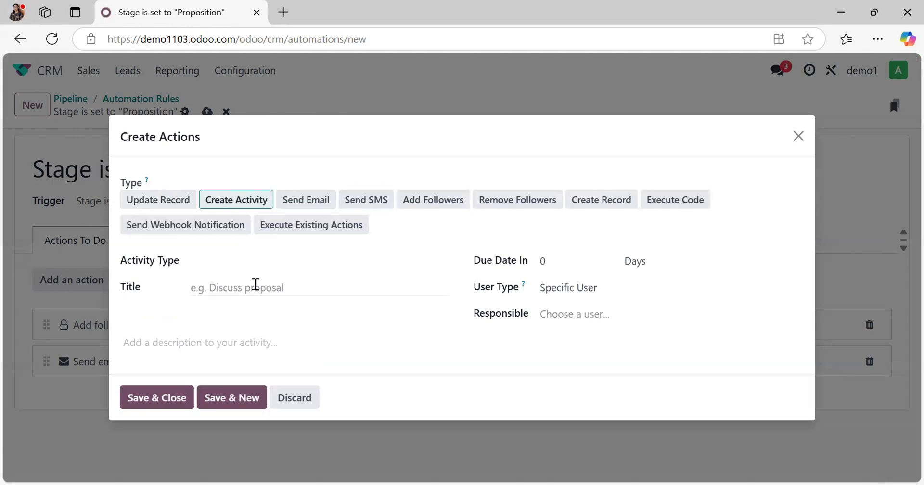
left_click(256, 285)
type("Follow Up for Final")
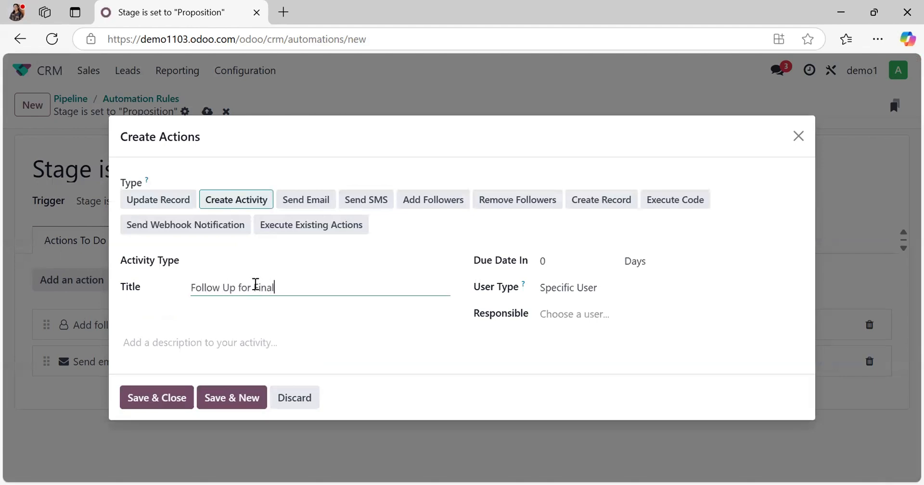
left_click(586, 258)
type("10")
left_click(667, 264)
left_click(561, 337)
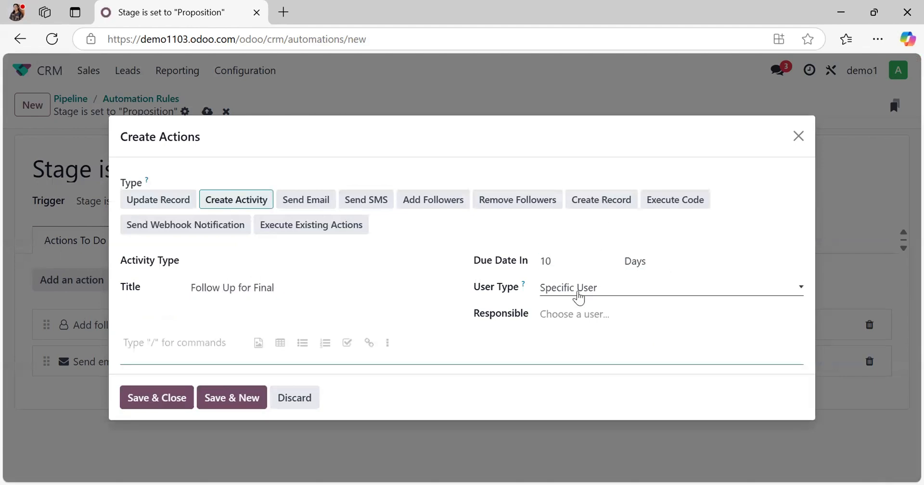
Step: Make the salesperson responsible for the activity, set its type to Call, and save the action
left_click(578, 295)
left_click(571, 313)
left_click(571, 312)
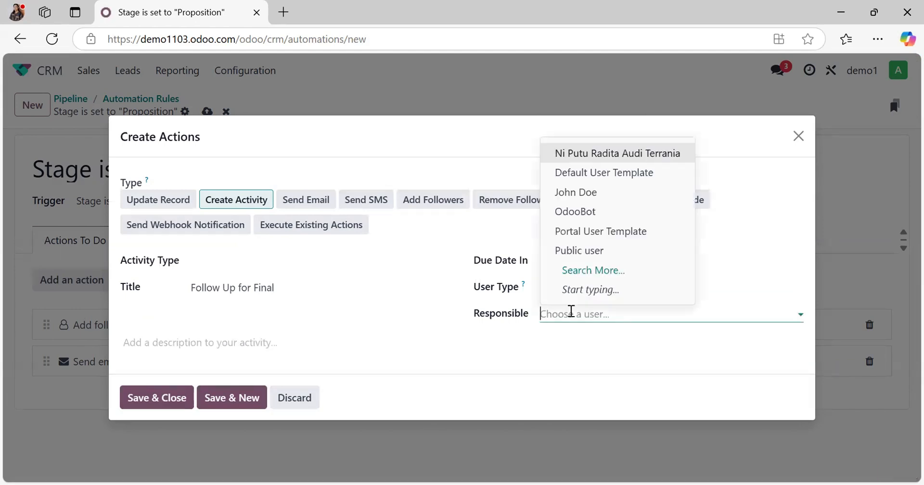
left_click(641, 154)
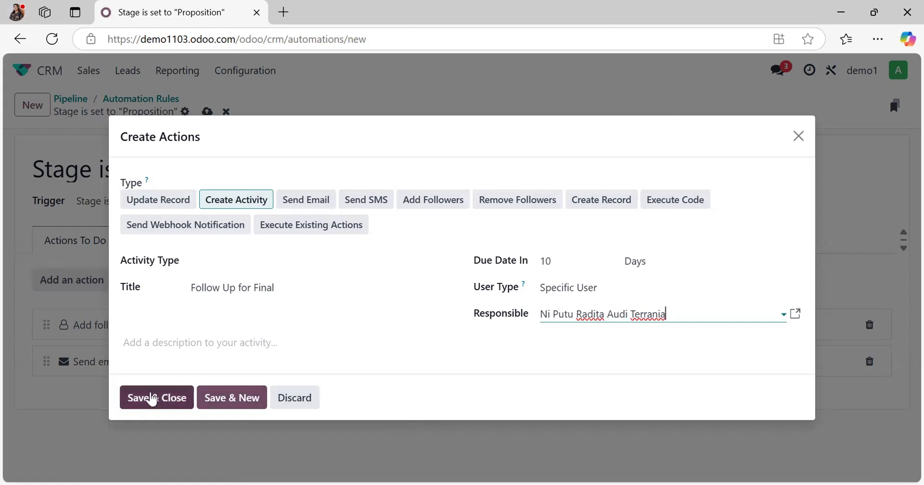
left_click(151, 399)
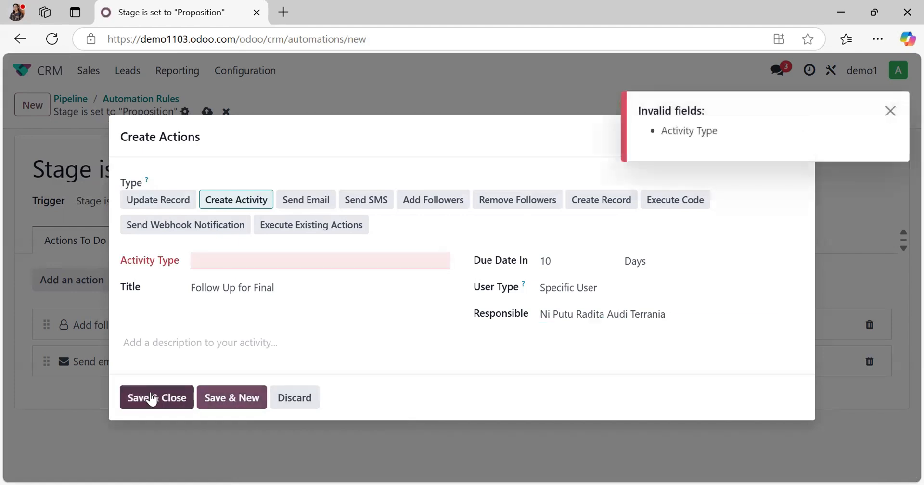
left_click(211, 261)
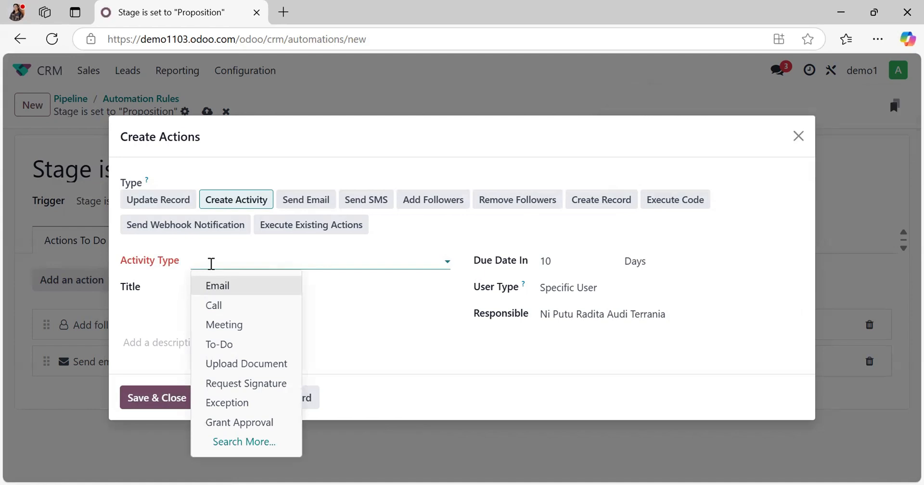
left_click(225, 307)
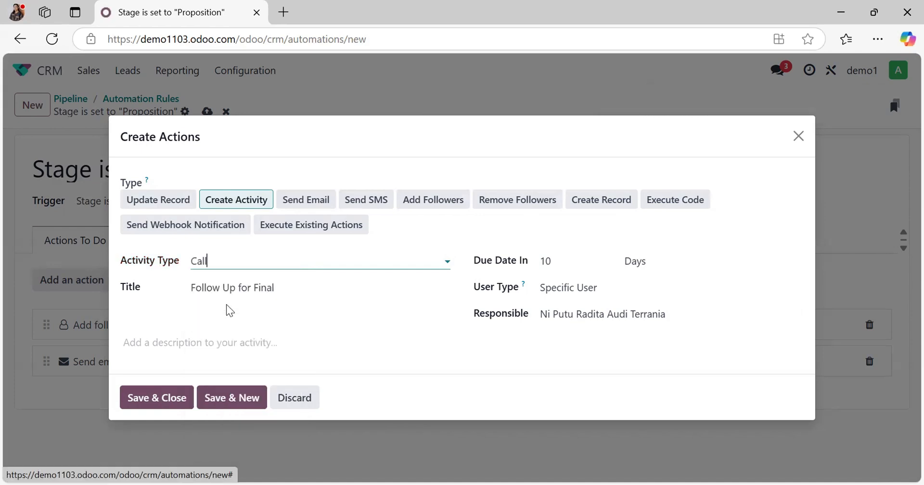
left_click(145, 404)
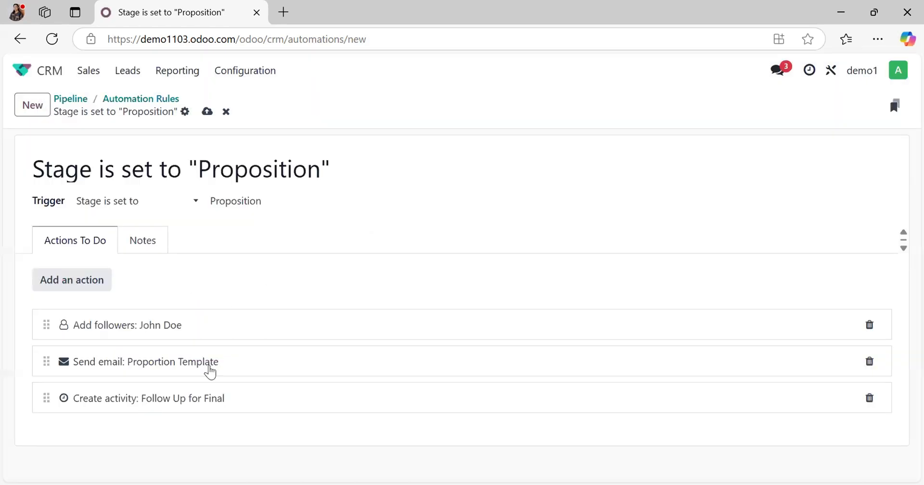
Step: Save the automation rule and move the PT Bank Central Asia Tbk opportunity from Qualified to Proposition in the pipeline
left_click(208, 112)
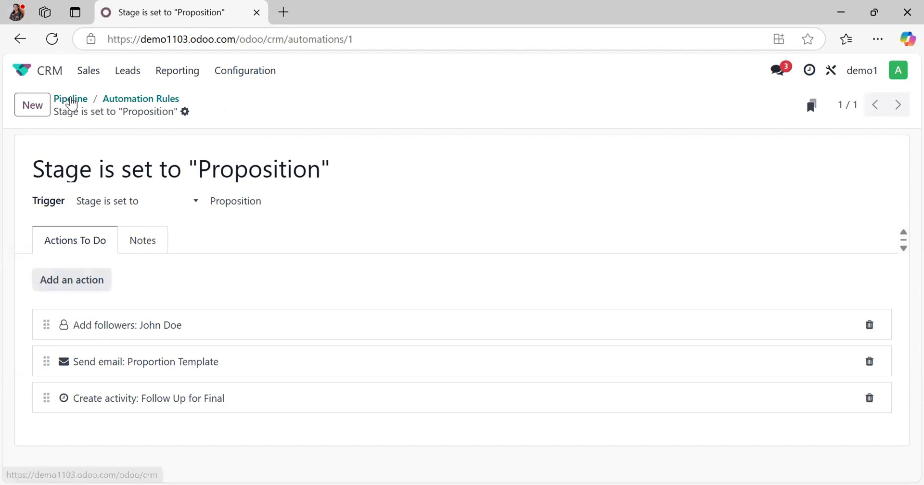
left_click(71, 101)
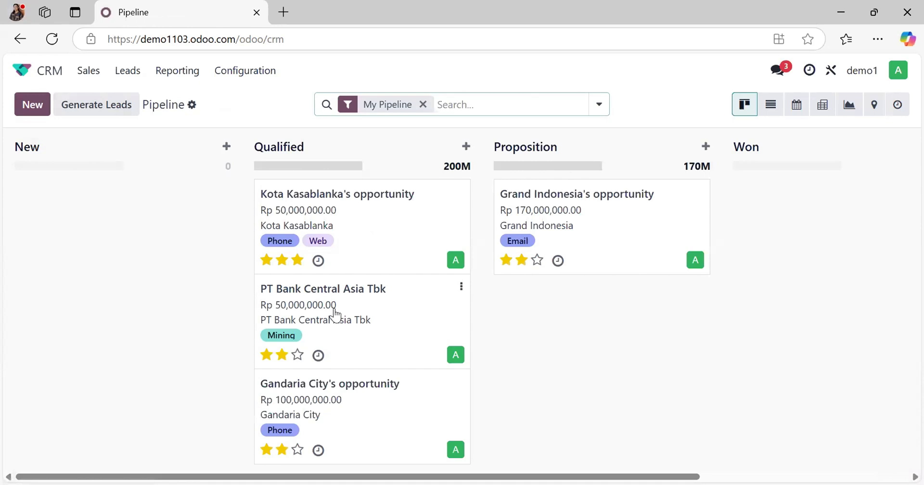
left_click_drag(336, 315, 585, 312)
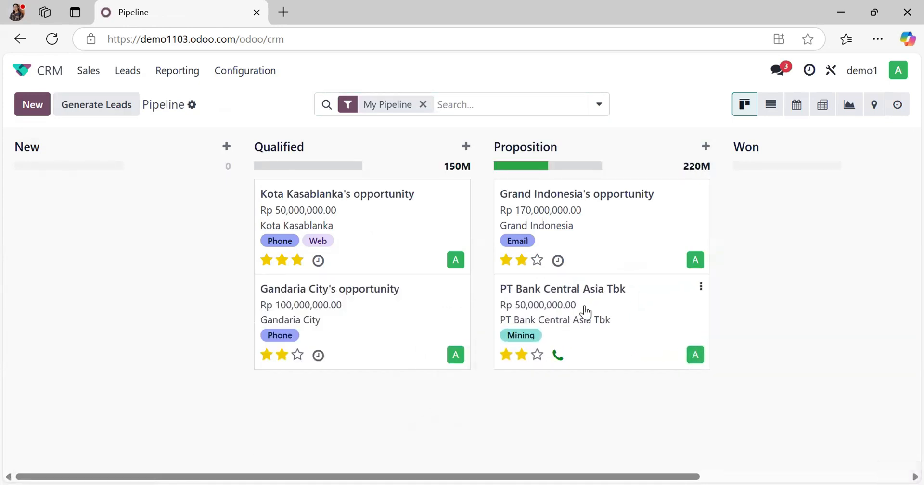
Step: Open the PT Bank Central Asia Tbk opportunity and check its log for the automated email and planned activity
left_click(584, 306)
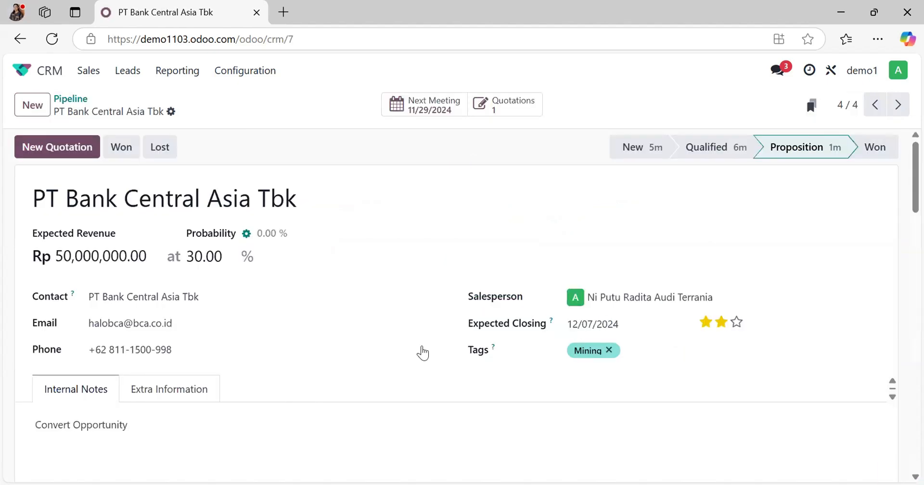
scroll(283, 319, "down", 4)
scroll(283, 320, "down", 5)
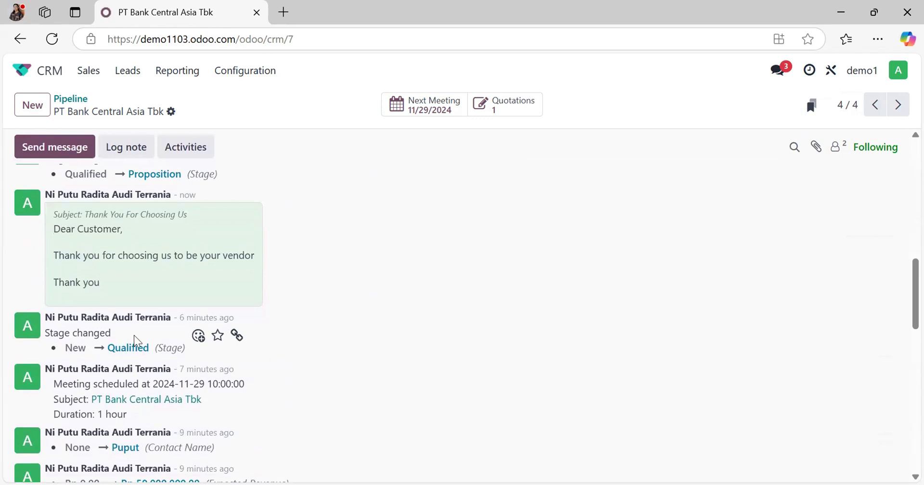
scroll(136, 340, "up", 2)
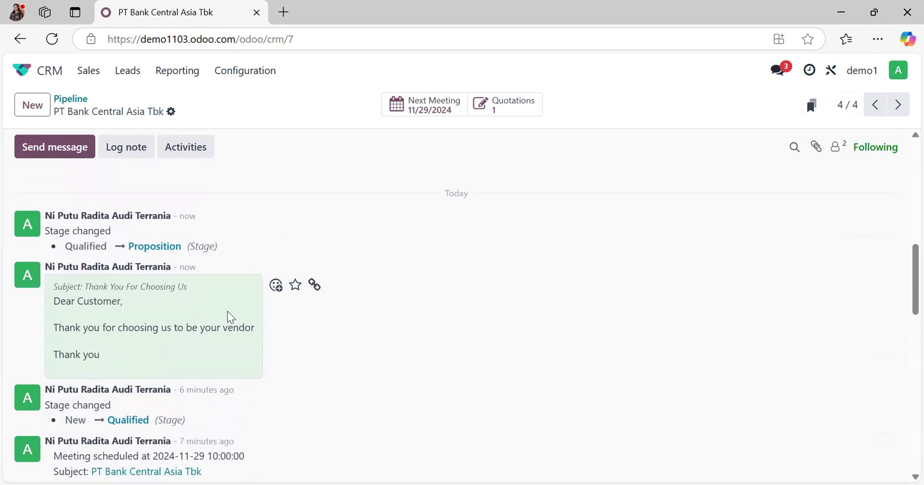
scroll(231, 317, "up", 3)
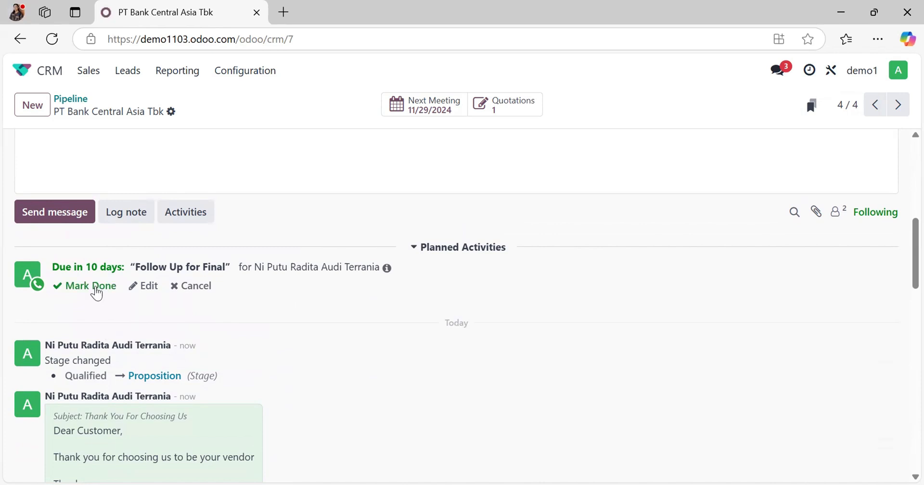
Step: Mark the planned "Follow Up for Final" call as done with the feedback "Done"
left_click(96, 289)
type("Done")
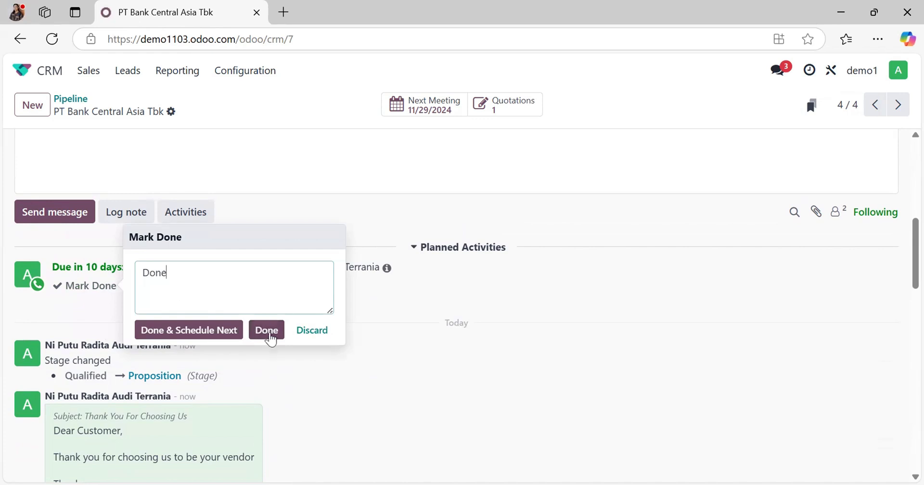
left_click(268, 330)
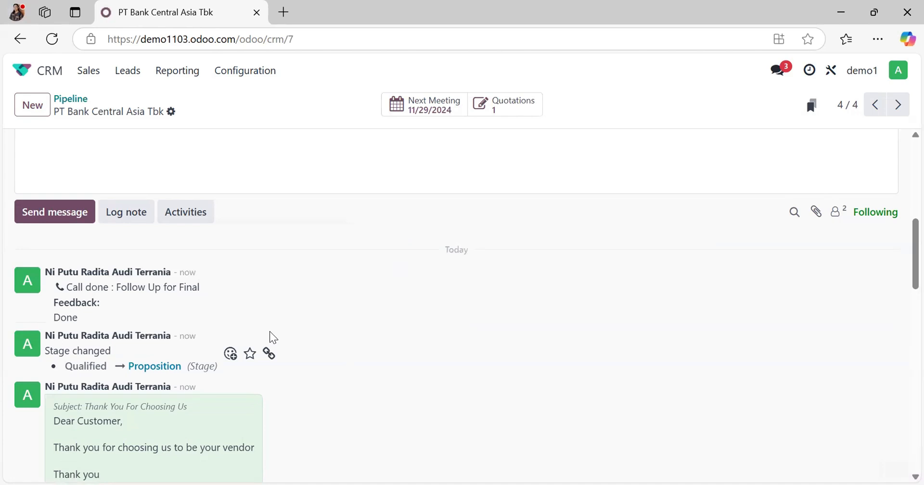
Step: Move the PT Bank Central Asia Tbk opportunity to the Won stage and confirm its quotation as a sales order
scroll(332, 260, "up", 10)
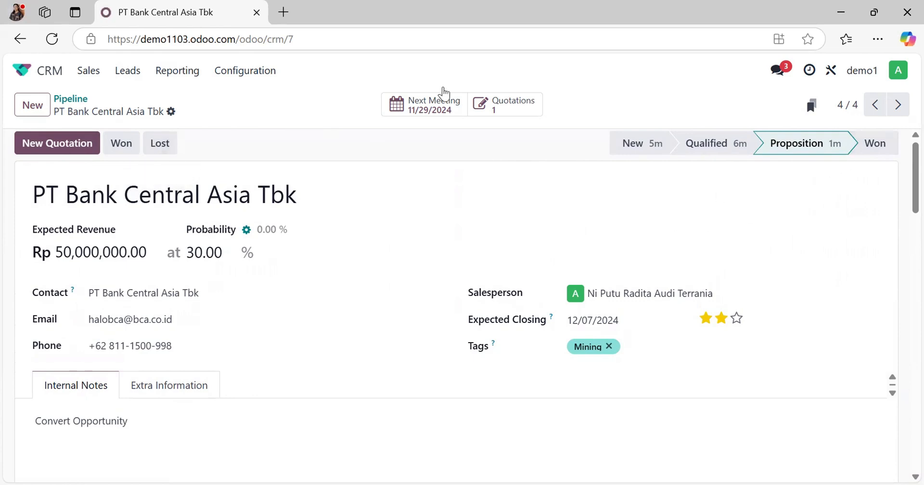
left_click(870, 153)
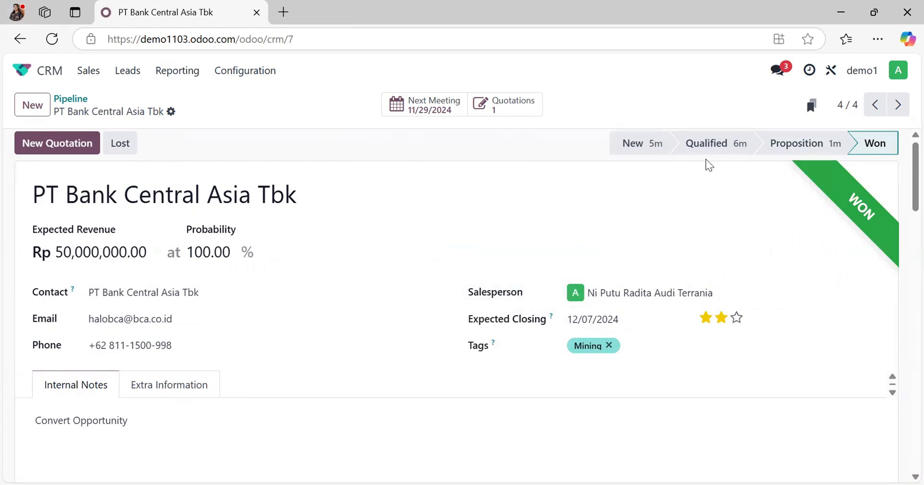
left_click(537, 107)
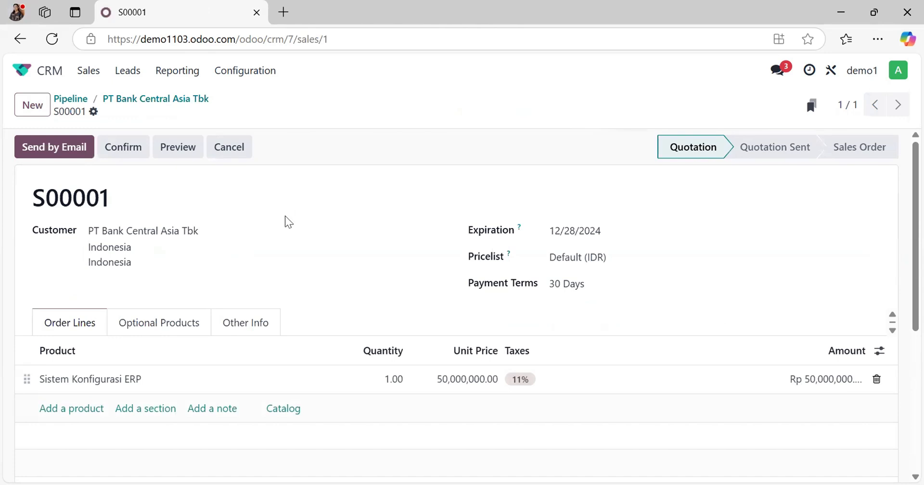
left_click(110, 153)
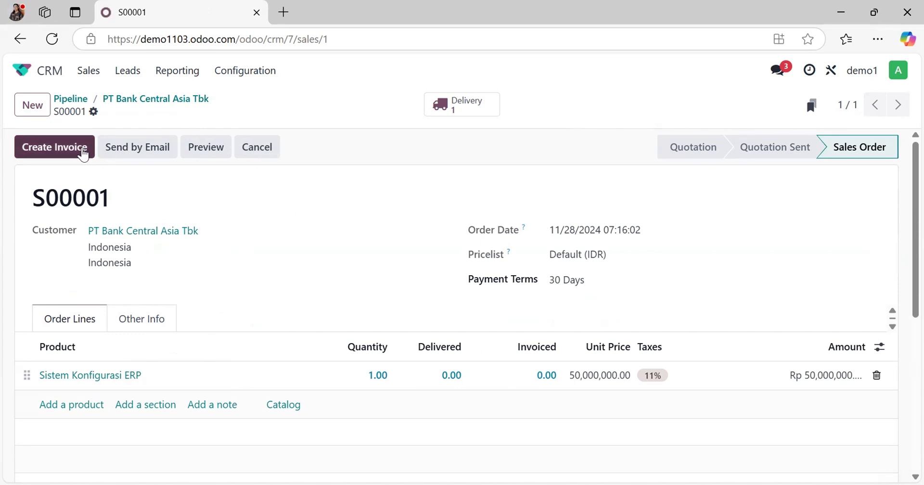
Step: Create a draft regular invoice from the sales order and confirm the invoice
left_click(83, 153)
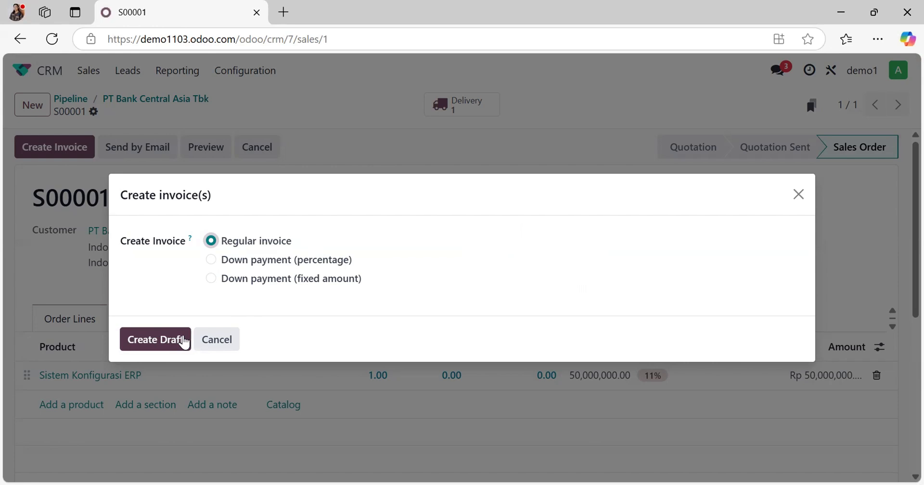
left_click(185, 340)
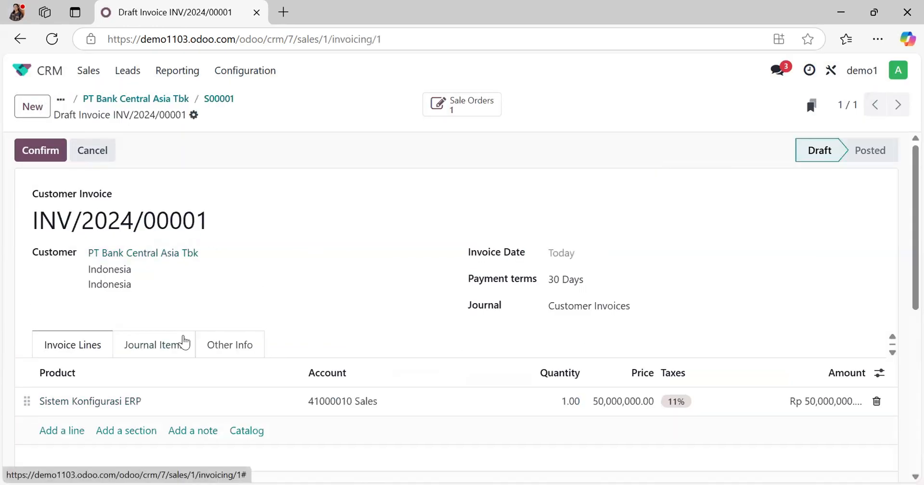
left_click(31, 146)
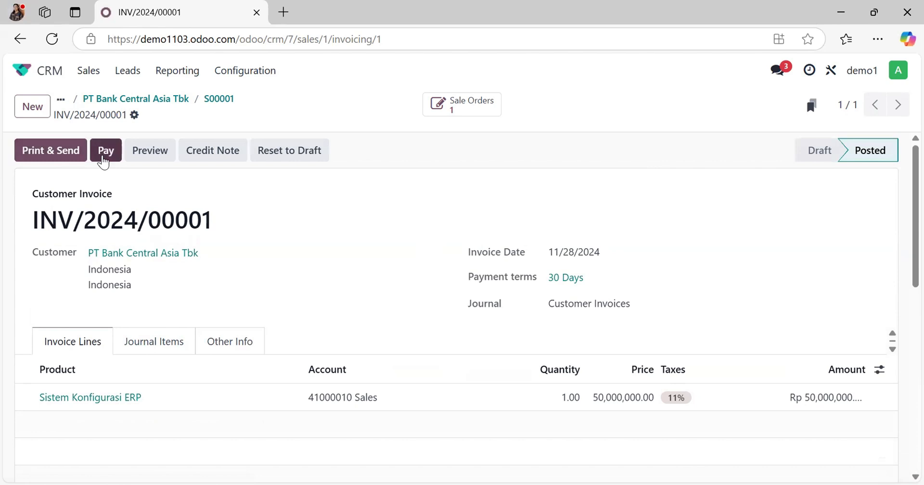
Step: Register the invoice payment in the Bank journal with Manual Payment, and validate the resulting payment record
left_click(104, 153)
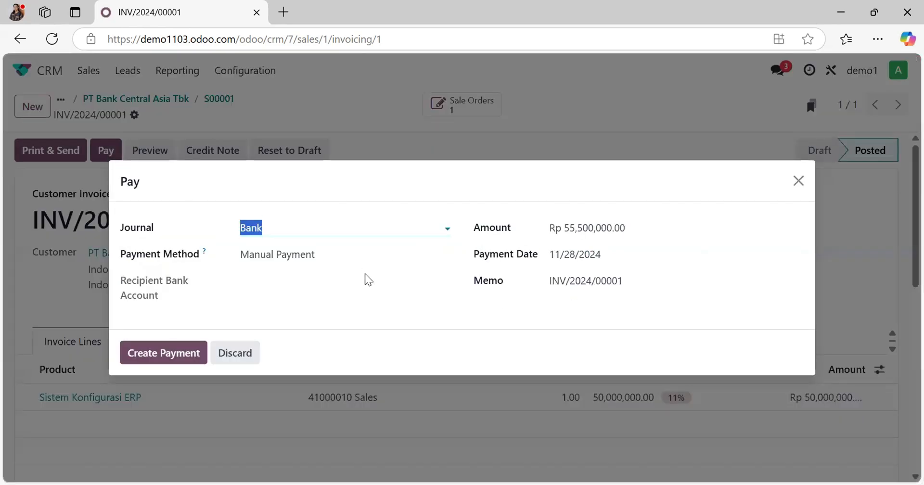
left_click(177, 354)
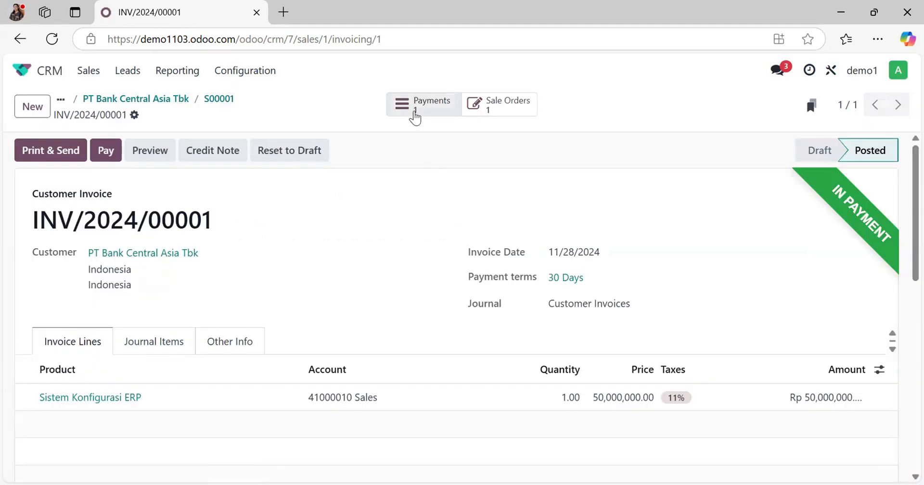
left_click(415, 115)
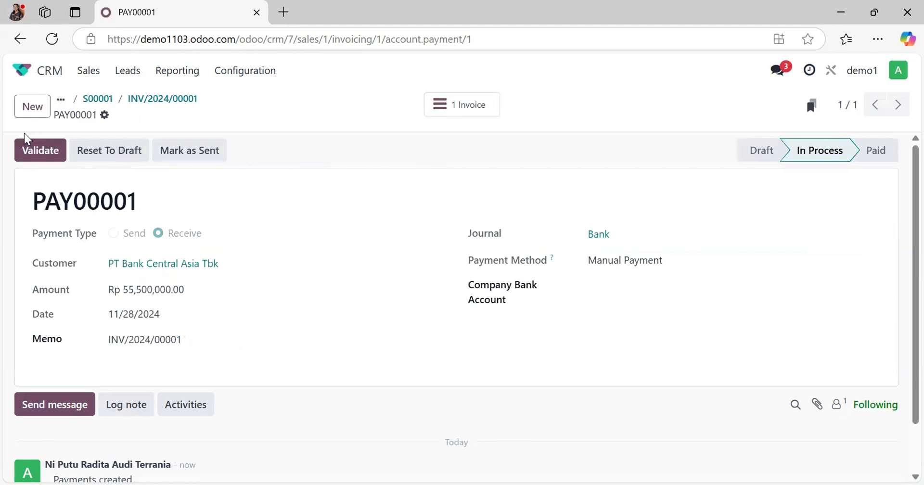
left_click(21, 152)
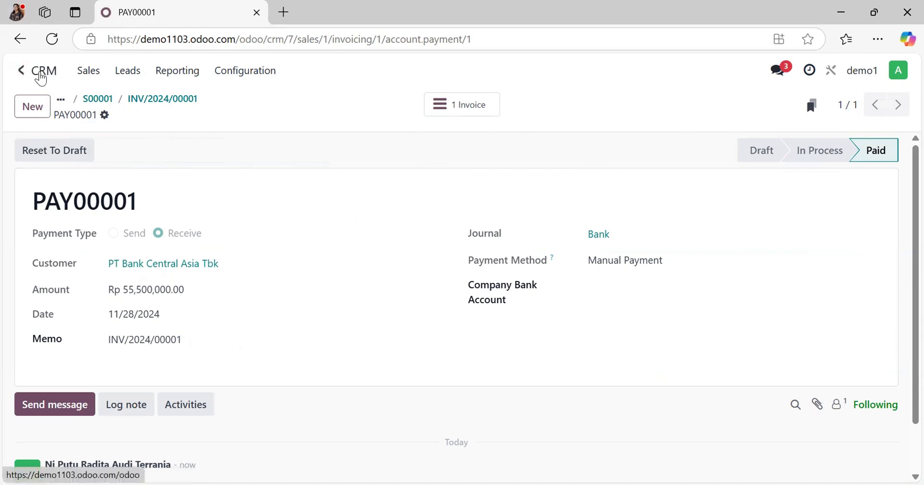
Step: Switch to the Accounting app and open the list of journal items to reconcile
left_click(41, 77)
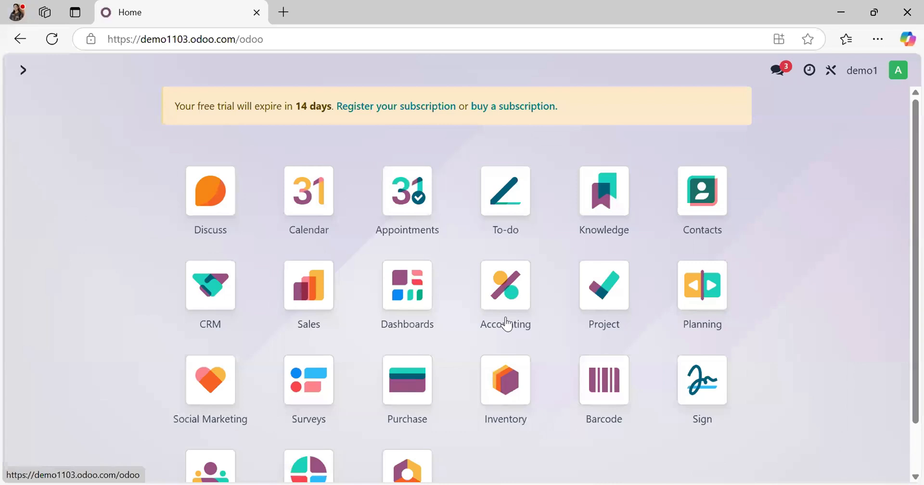
scroll(507, 324, "down", 1)
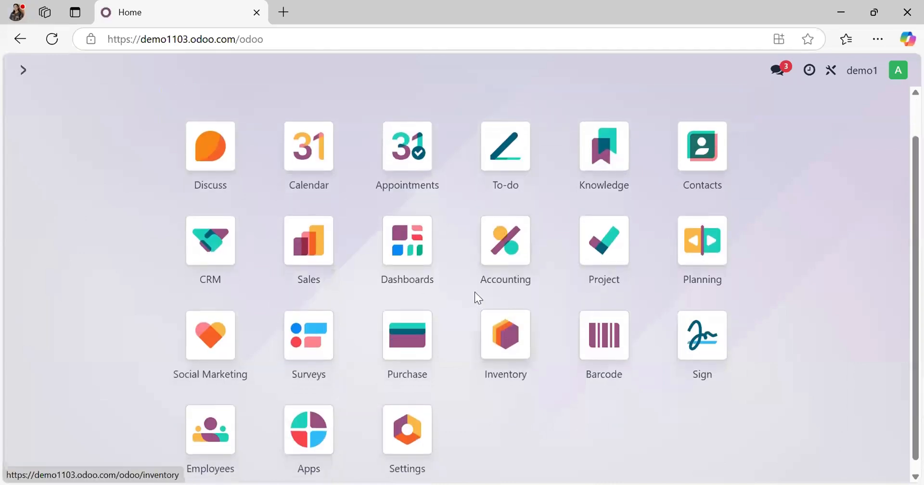
left_click(503, 265)
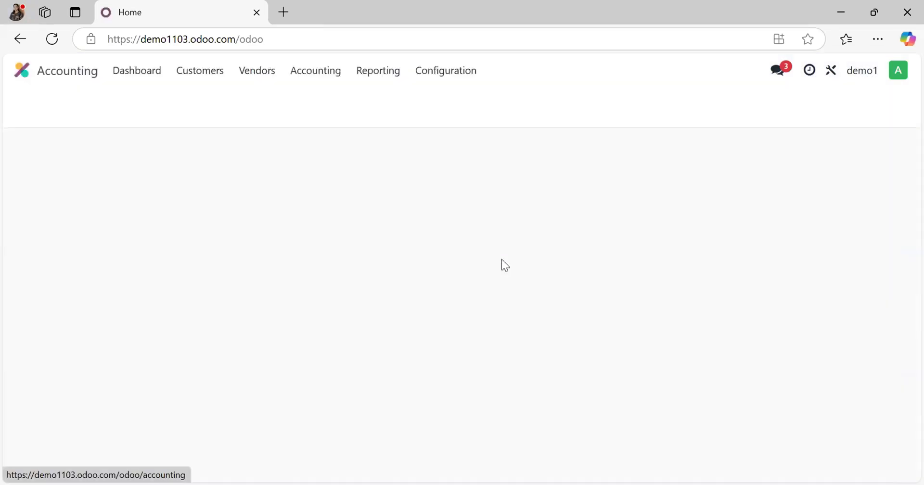
left_click(340, 77)
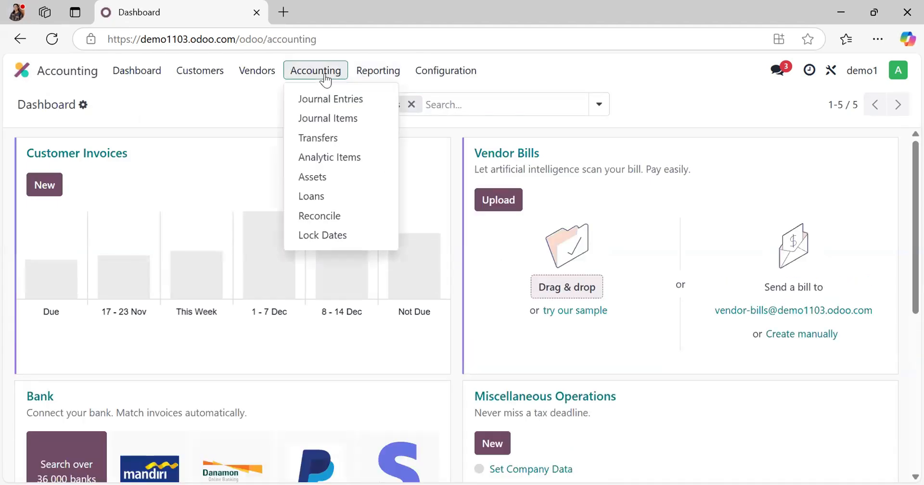
left_click(325, 216)
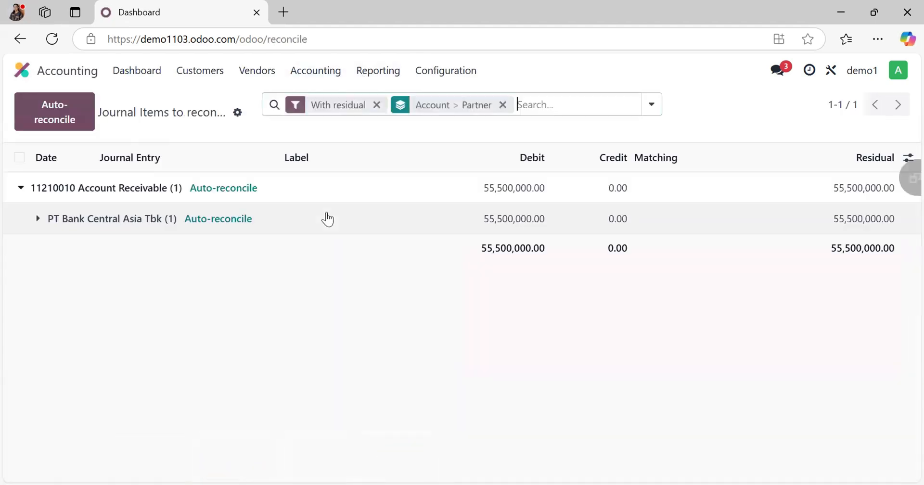
Step: Reconcile the PT Bank Central Asia Tbk receivable item with a write-off to account 11120004 Bank, labelled "Reconcile"
left_click(39, 215)
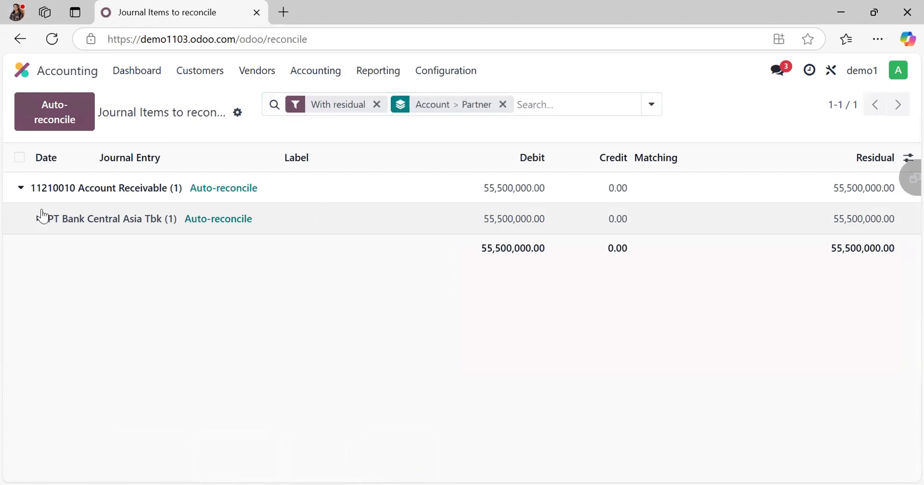
left_click(25, 250)
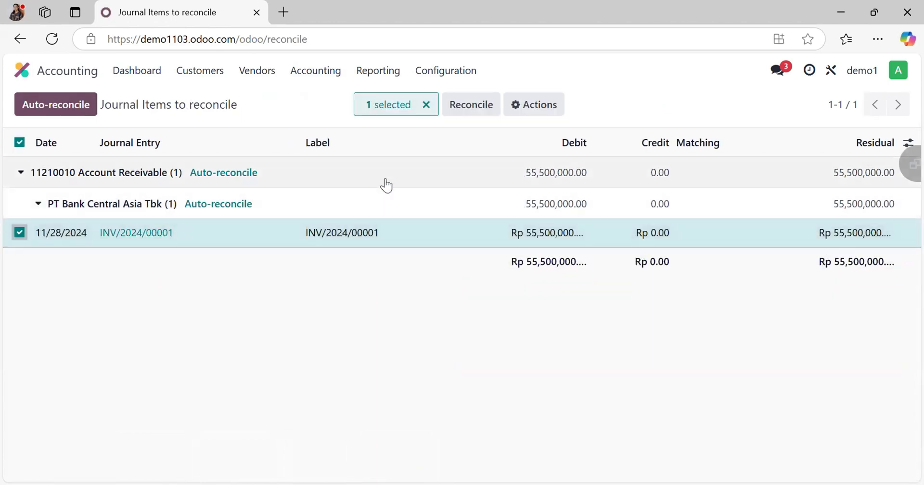
left_click(464, 111)
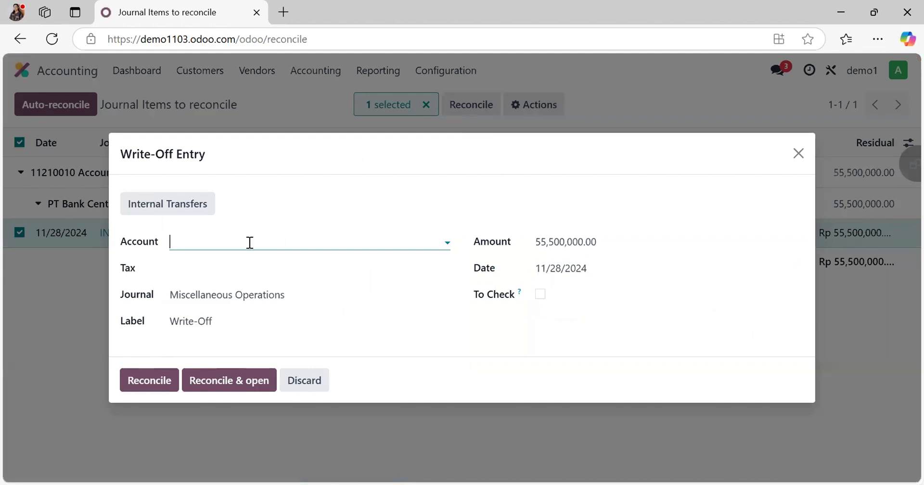
type("ban")
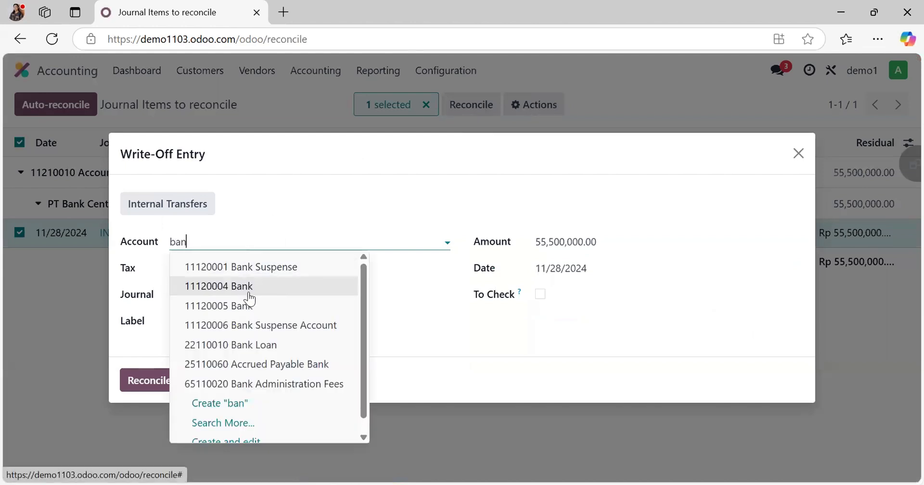
left_click(246, 288)
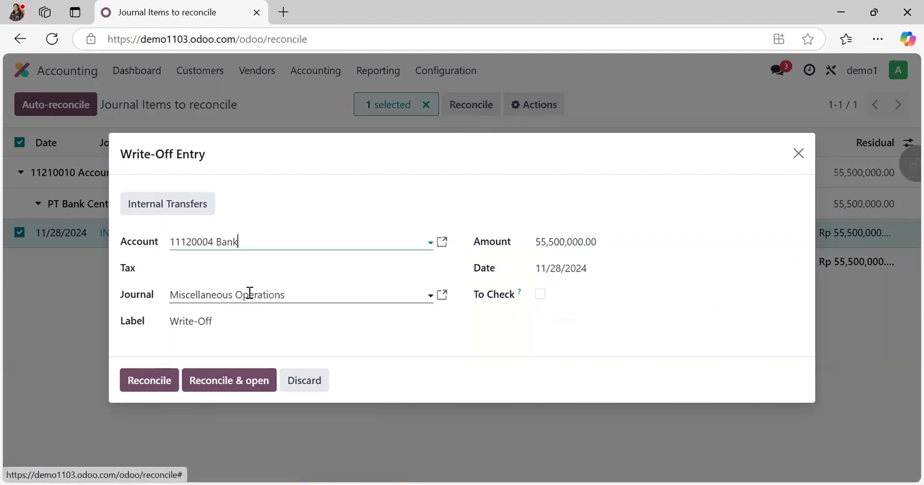
triple_click(241, 326)
type("Reconcile")
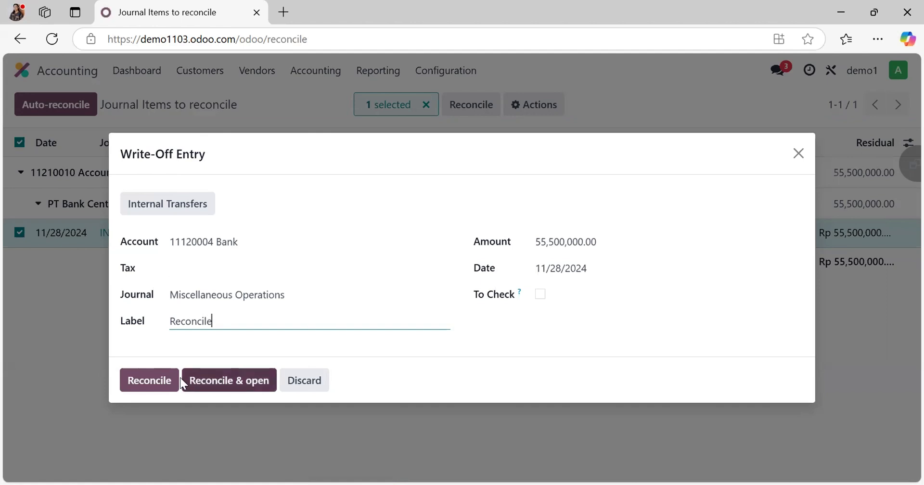
left_click(159, 379)
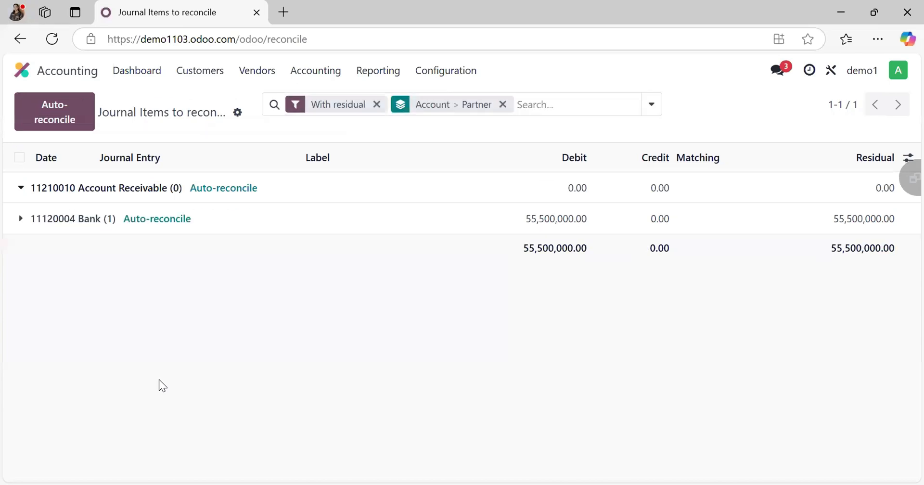
Step: Open the customer invoices list and check the status of the PT Bank Central Asia Tbk invoice
left_click(217, 75)
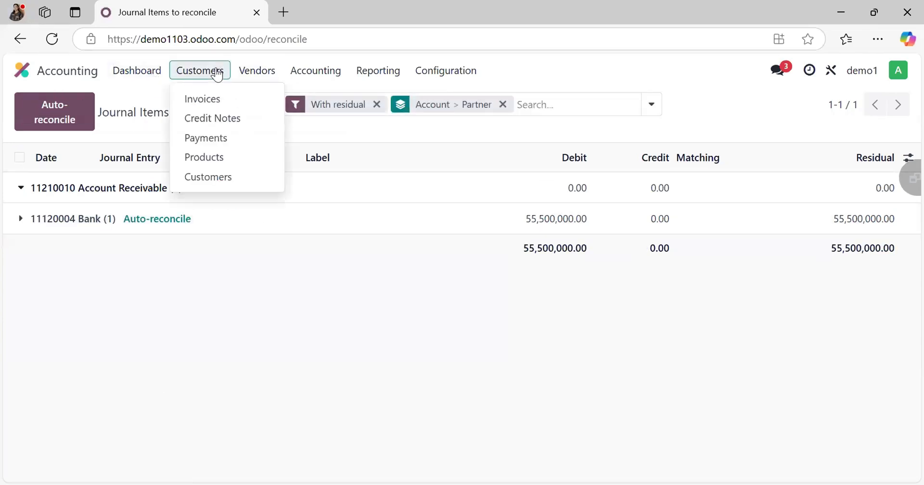
left_click(225, 103)
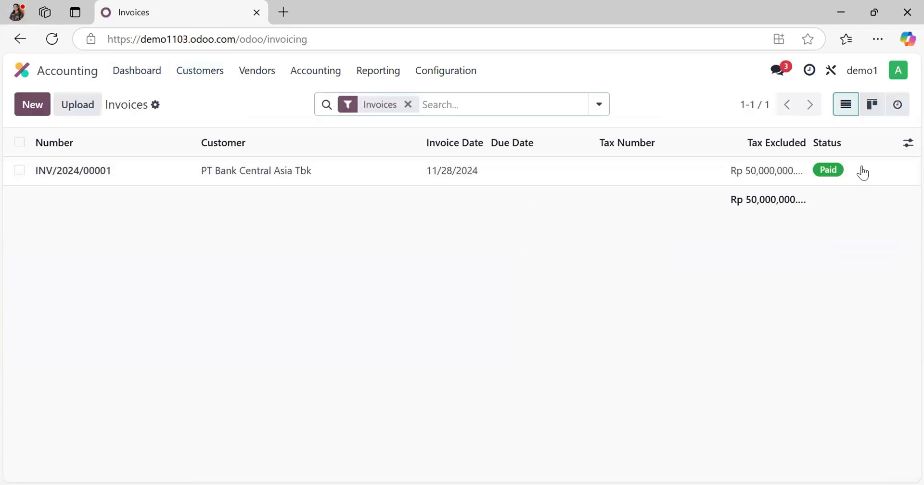